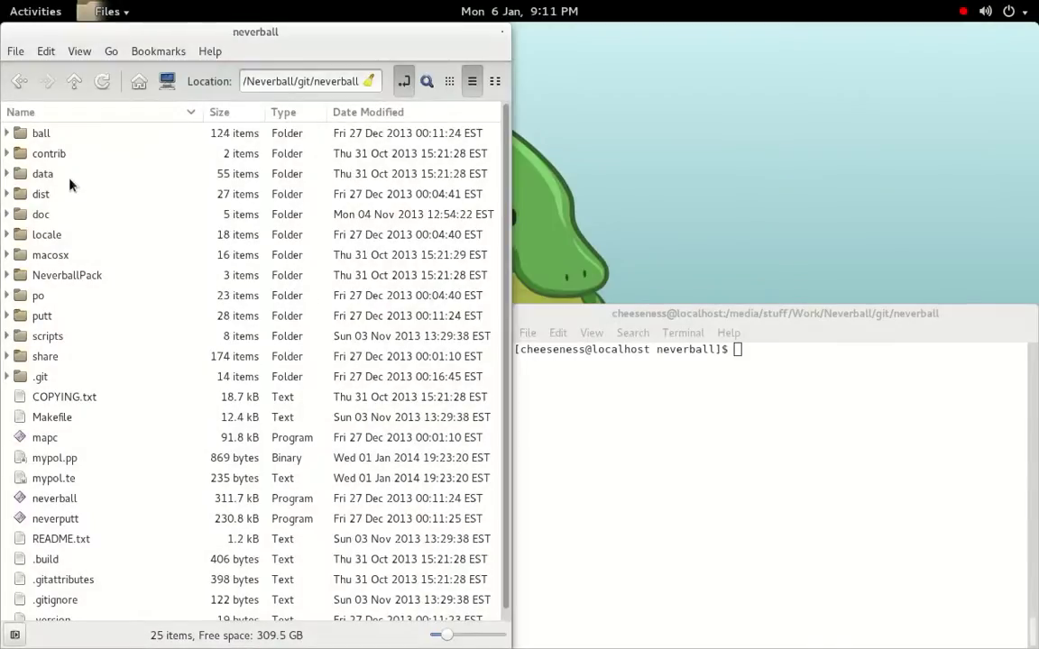
- Open the basic-ball folder inside data/ball of the neverball directory
left_click(65, 177)
double_click(66, 184)
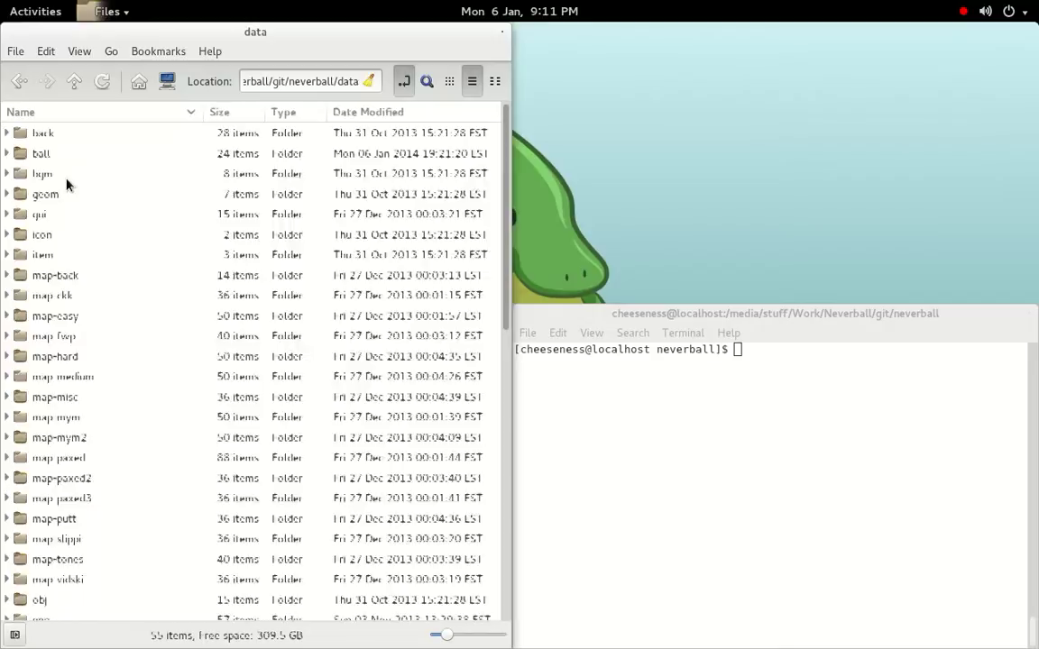
left_click(49, 156)
double_click(50, 155)
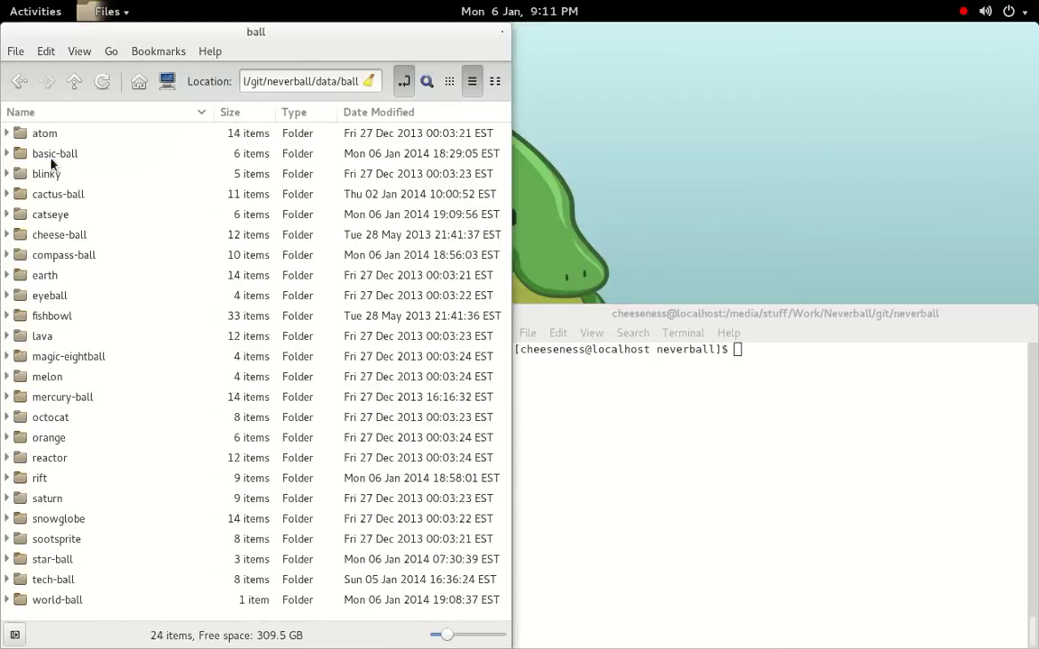
left_click(85, 260)
double_click(84, 259)
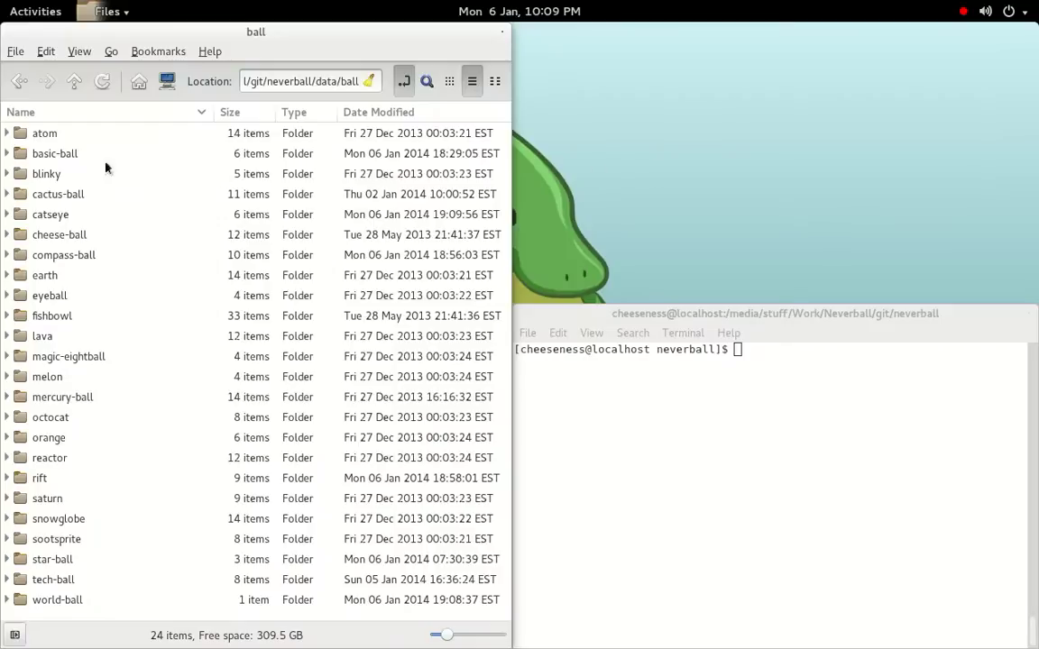
double_click(93, 155)
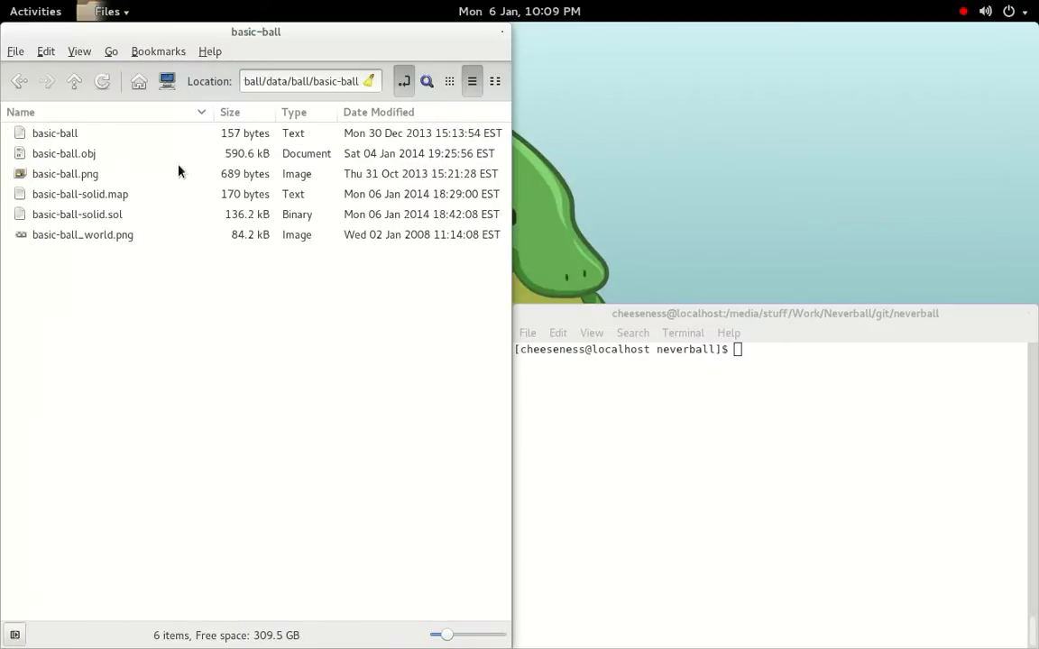
- Switch to the terminal, run ./neverball and start level 01 of the Neverball Easy set to view the default ball
left_click(798, 409)
type("./neverball")
key("Return")
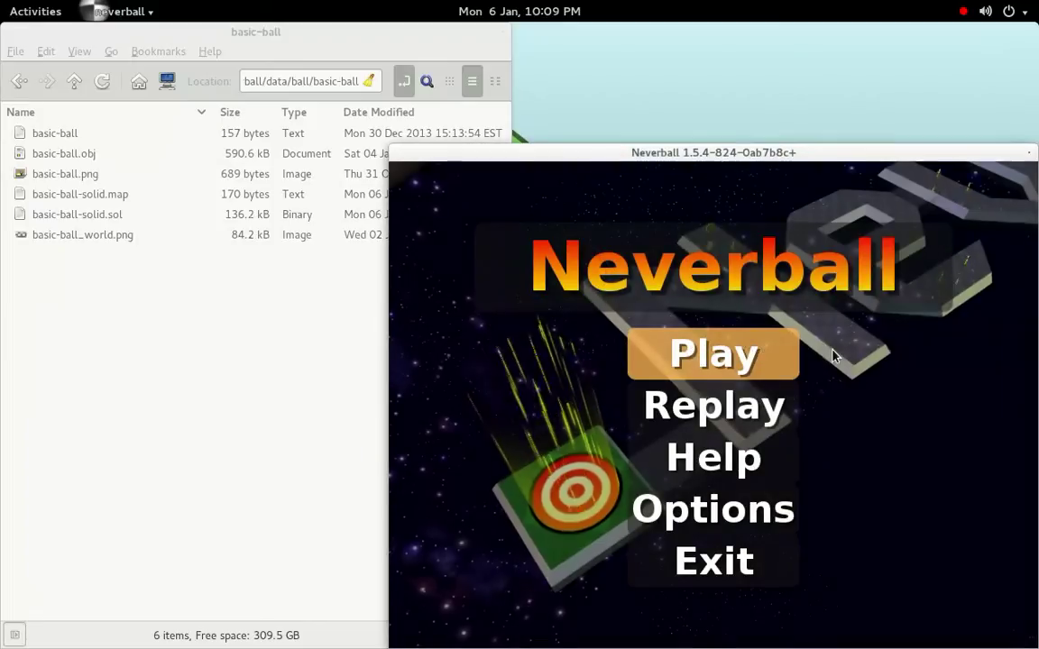
left_click(712, 353)
left_click(597, 256)
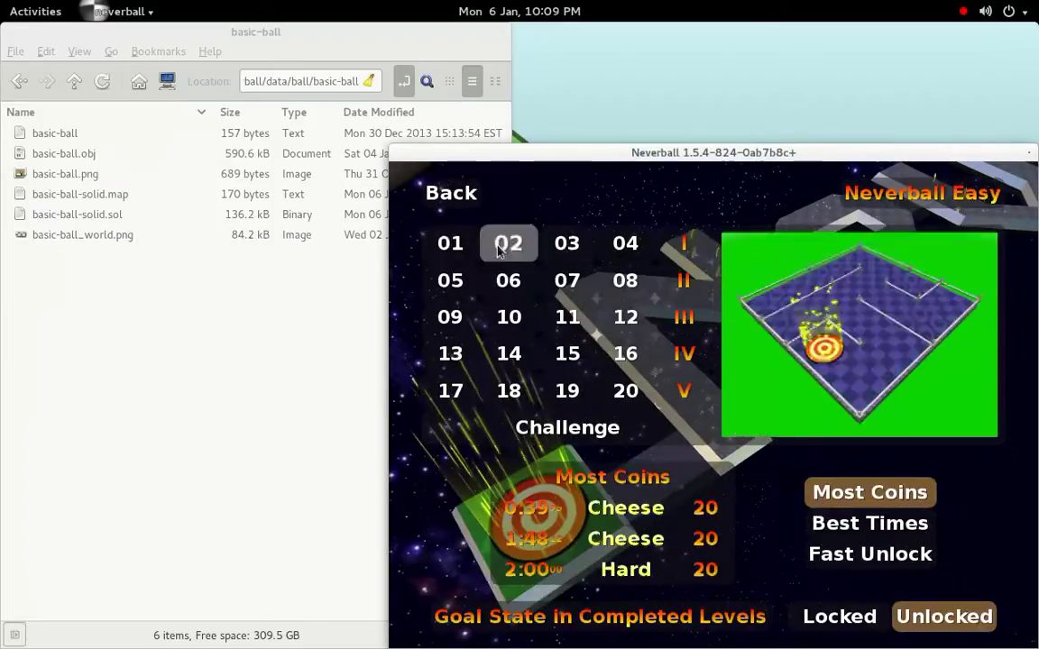
left_click(456, 242)
left_click(468, 248)
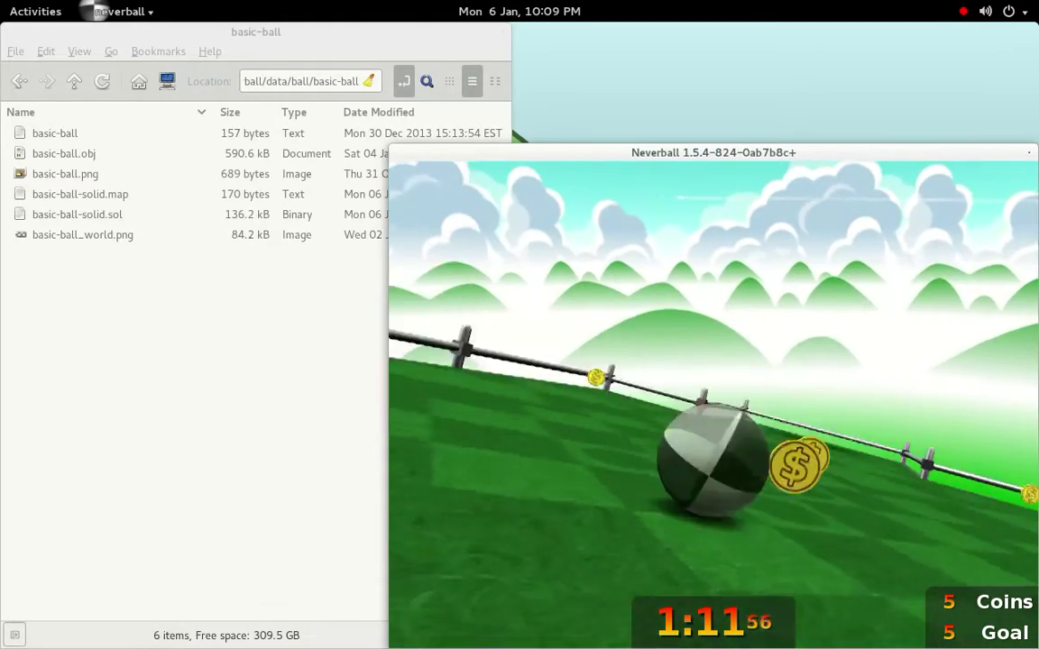
- Quit the running level and exit Neverball
key("Escape")
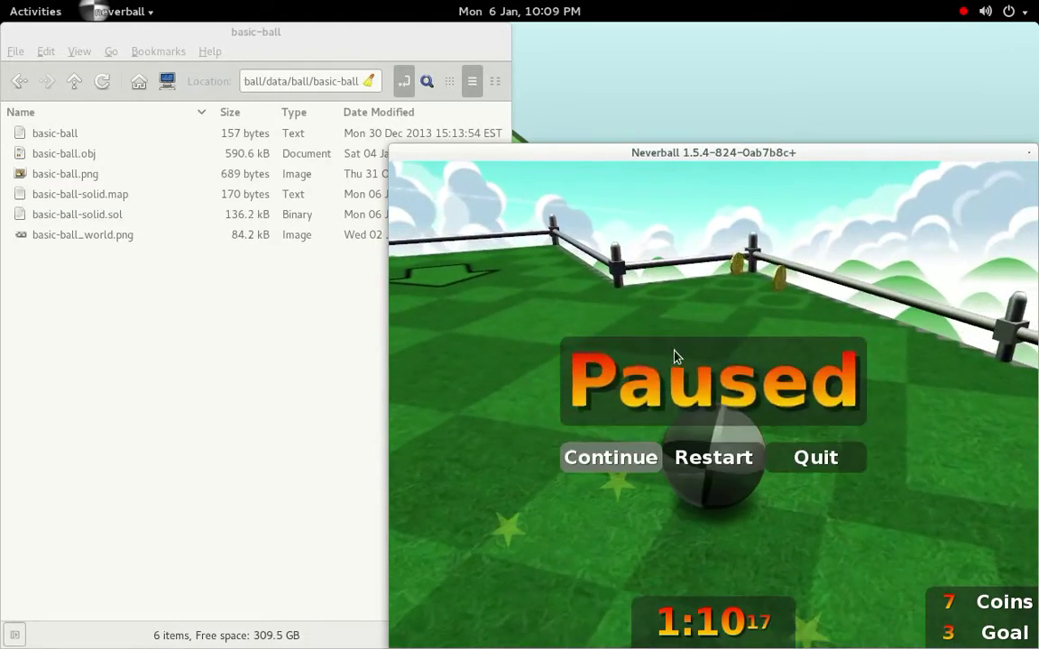
left_click(833, 469)
key("Escape")
key("Escape")
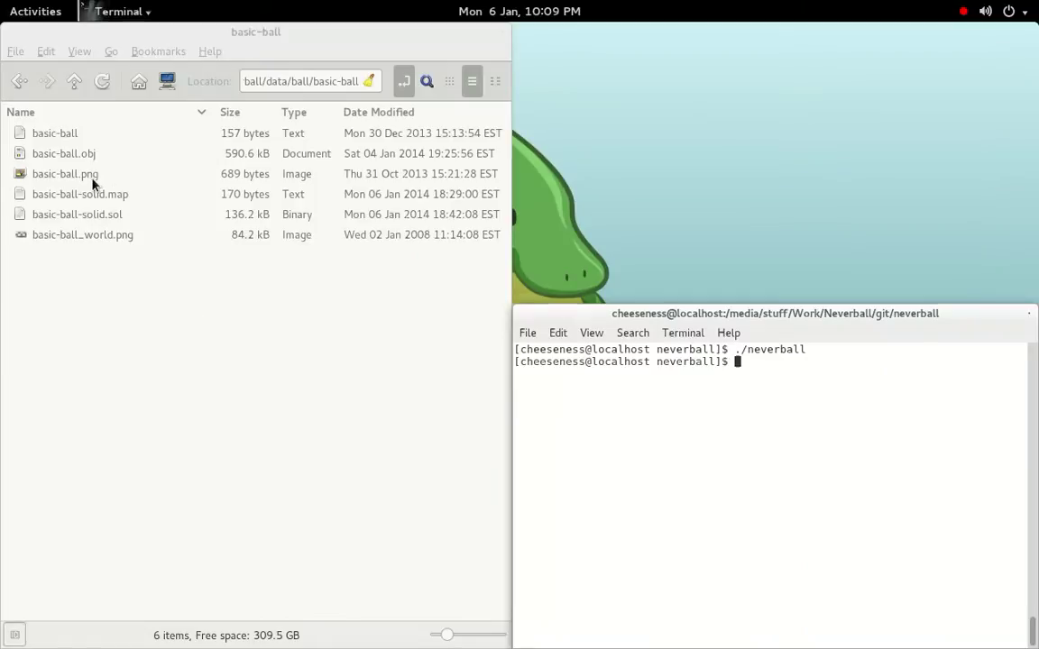
- View the textures basic-ball.png and basic-ball_world.png in the image viewer and close it
double_click(94, 175)
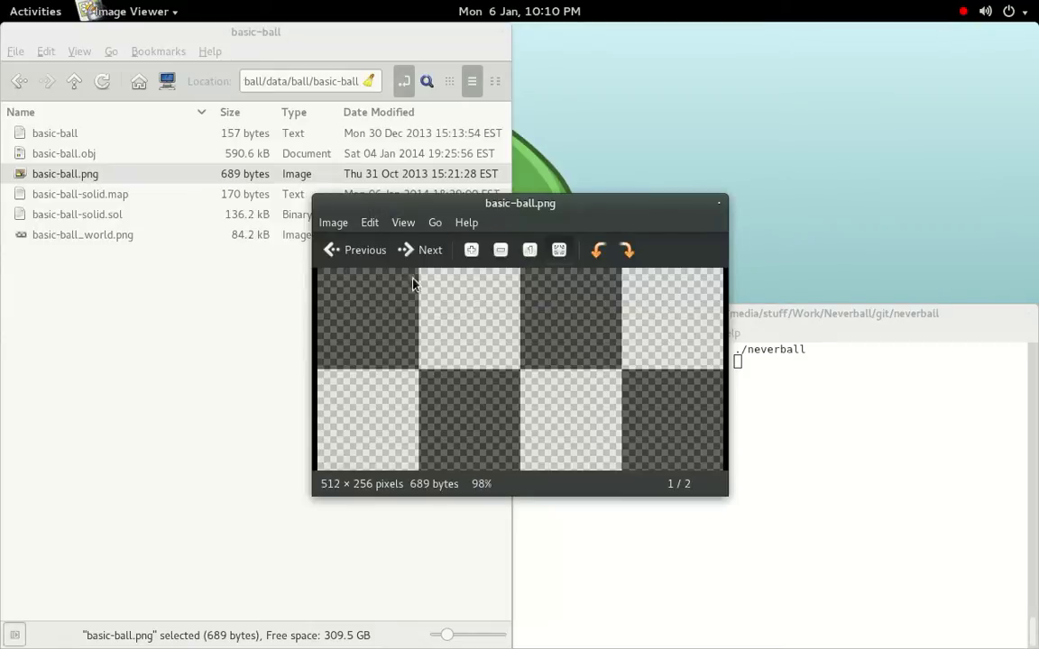
left_click(430, 257)
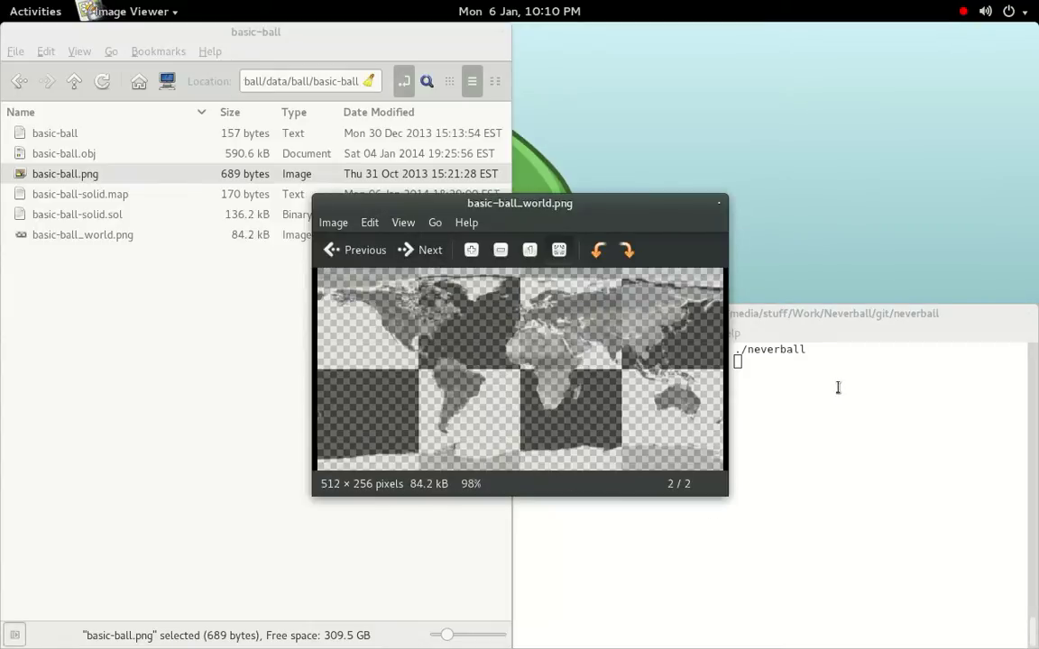
left_click(720, 204)
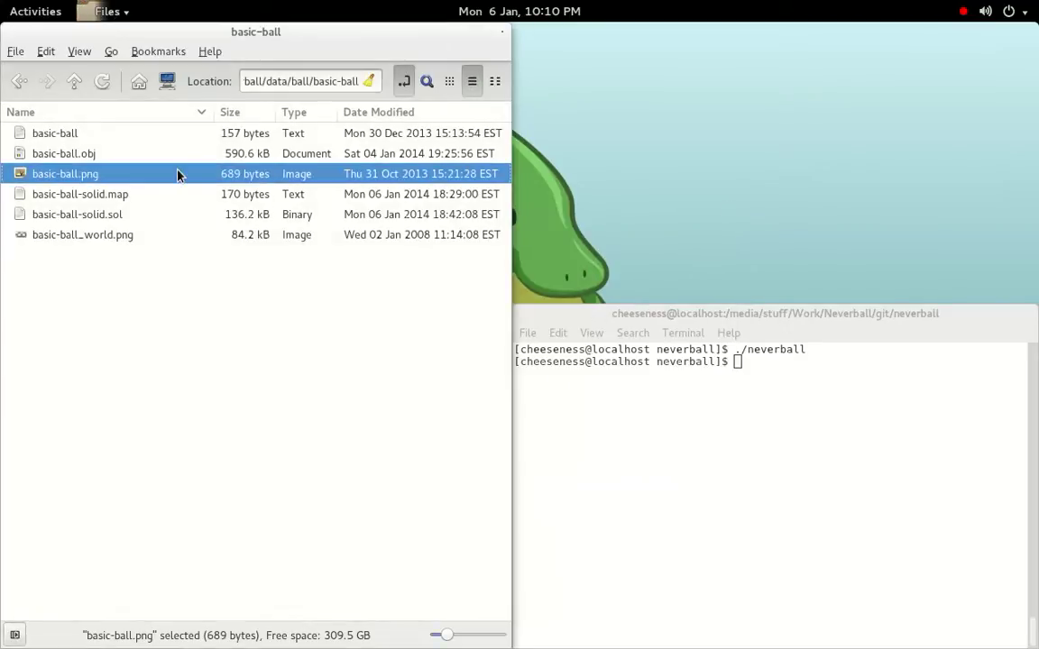
- Rename basic-ball.png to basic-ball_.png
key("F2")
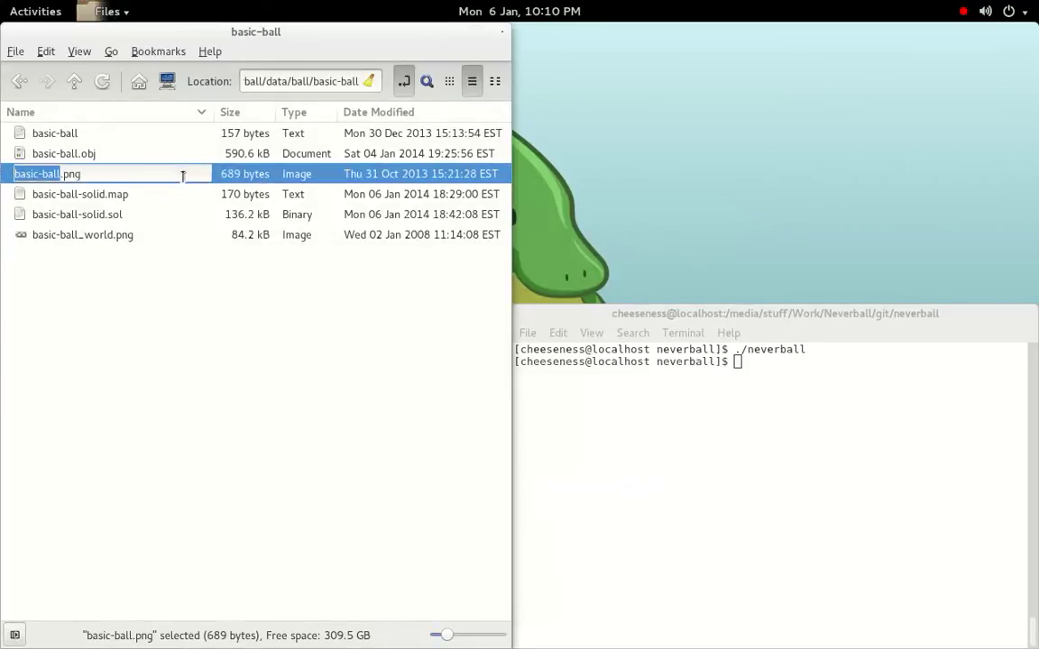
key("Right")
type("_")
key("Return")
- Rename basic-ball_world.png to basic-ball.png so the world map replaces the ball's texture
key("Down")
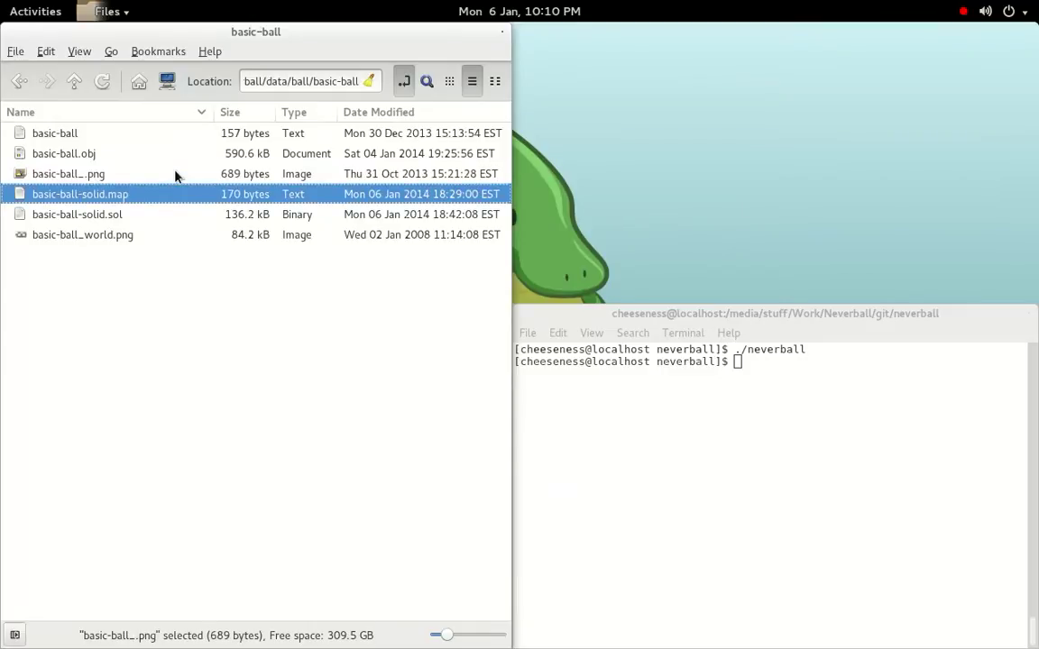
key("Down")
key("F2")
key("Right")
key("ctrl+shift+Left")
key("BackSpace")
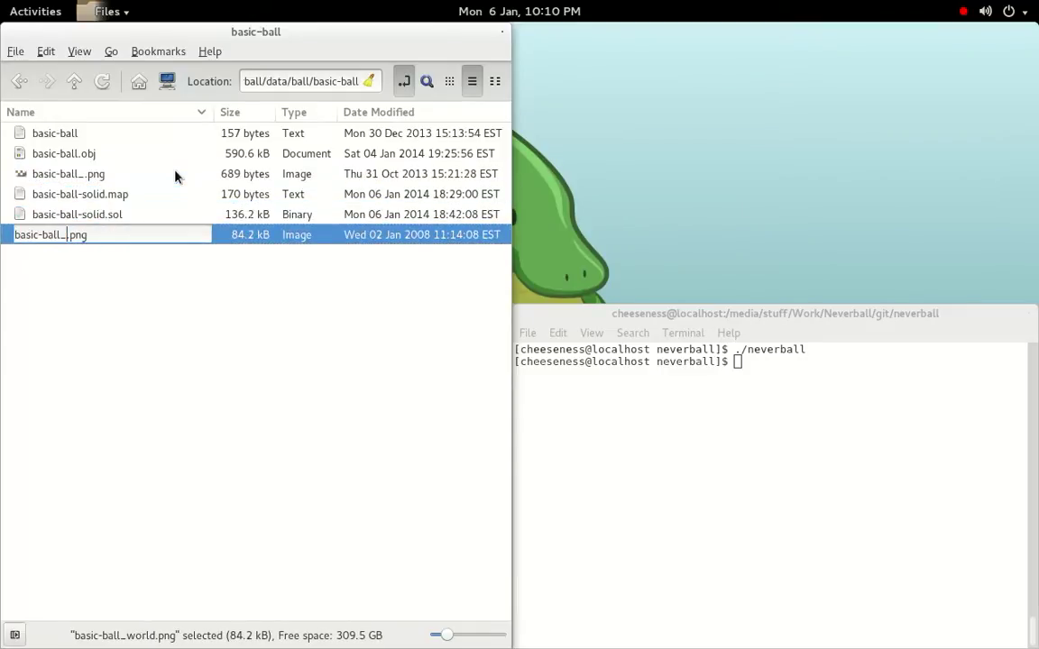
key("BackSpace")
key("Return")
- Run ./neverball again from the terminal and play level 01 of Neverball Easy to check the swapped ball texture
left_click(708, 473)
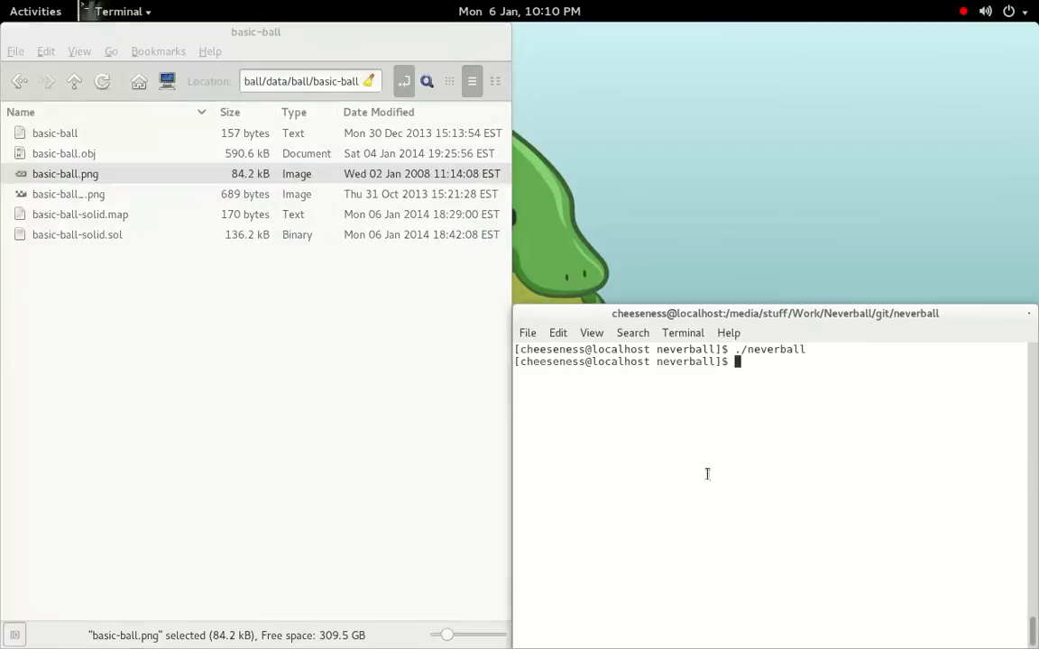
type("./neverba")
type("ll")
key("Return")
left_click(707, 371)
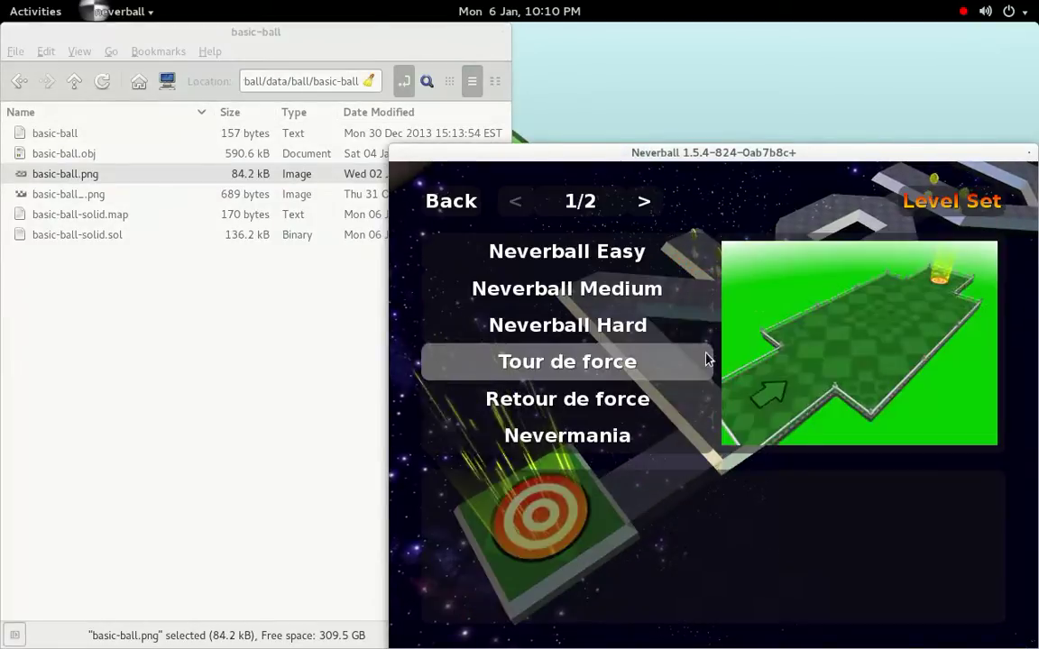
left_click(591, 249)
left_click(460, 244)
left_click(629, 355)
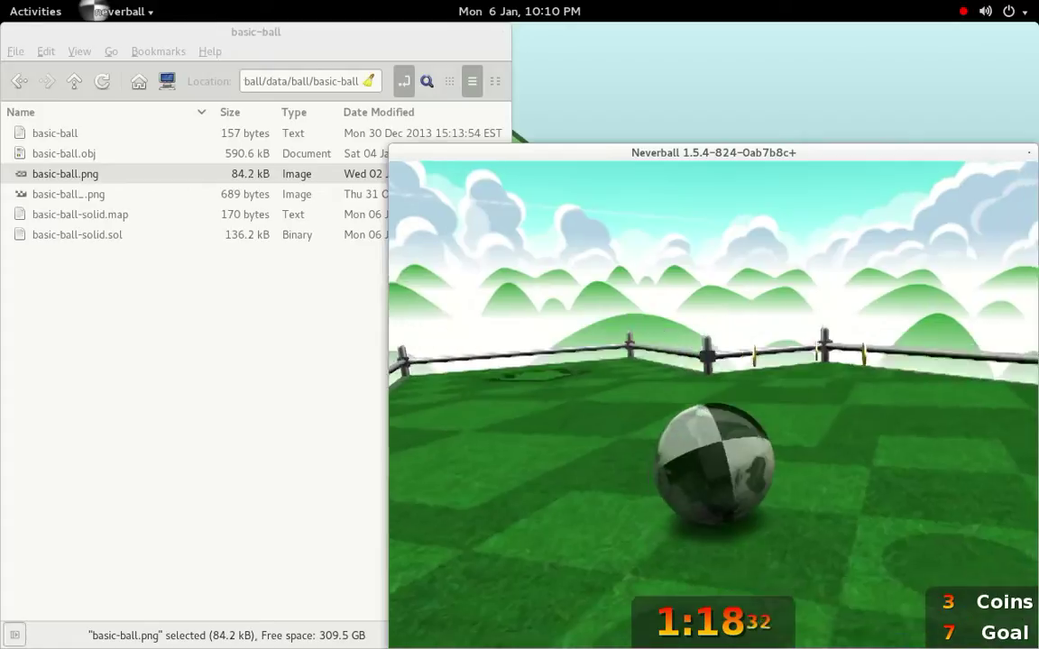
- Quit the level and exit the game back to the terminal
key("Escape")
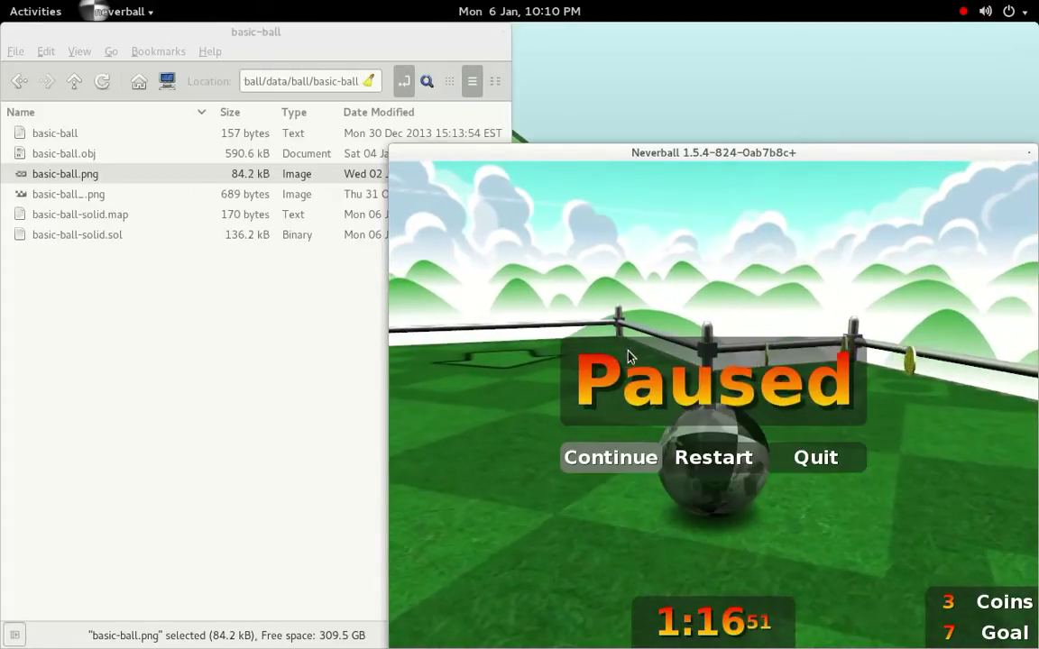
left_click(799, 459)
key("Escape")
key("Escape")
key("Escape")
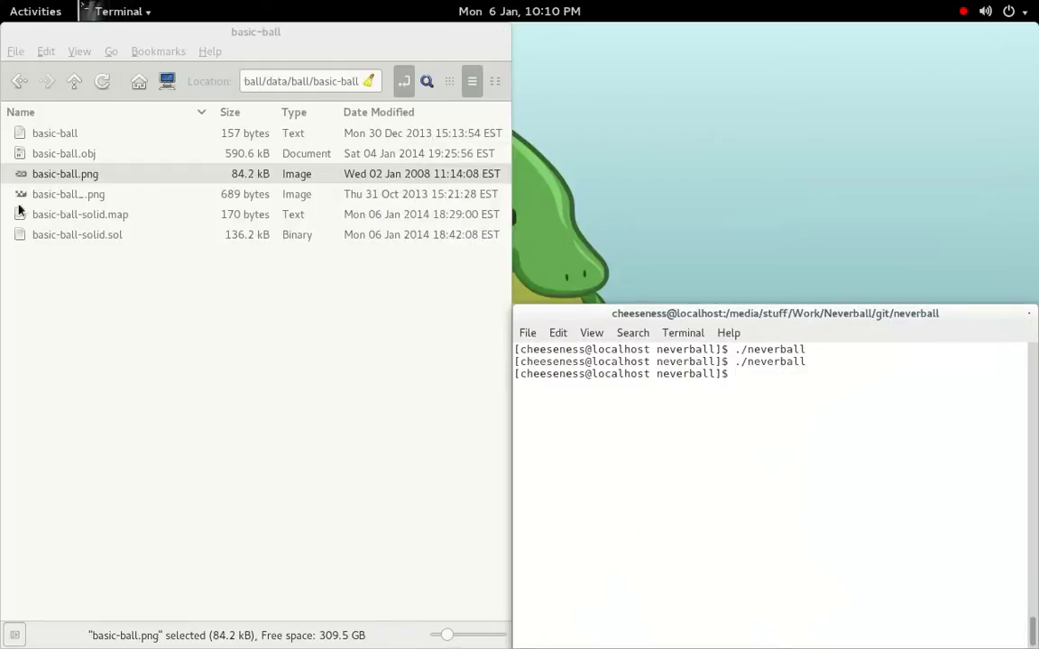
- Switch to the file manager and rename the world map texture basic-ball.png back to basic-ball_world.png
left_click(74, 180)
key("F2")
key("Right")
type("_world")
key("Return")
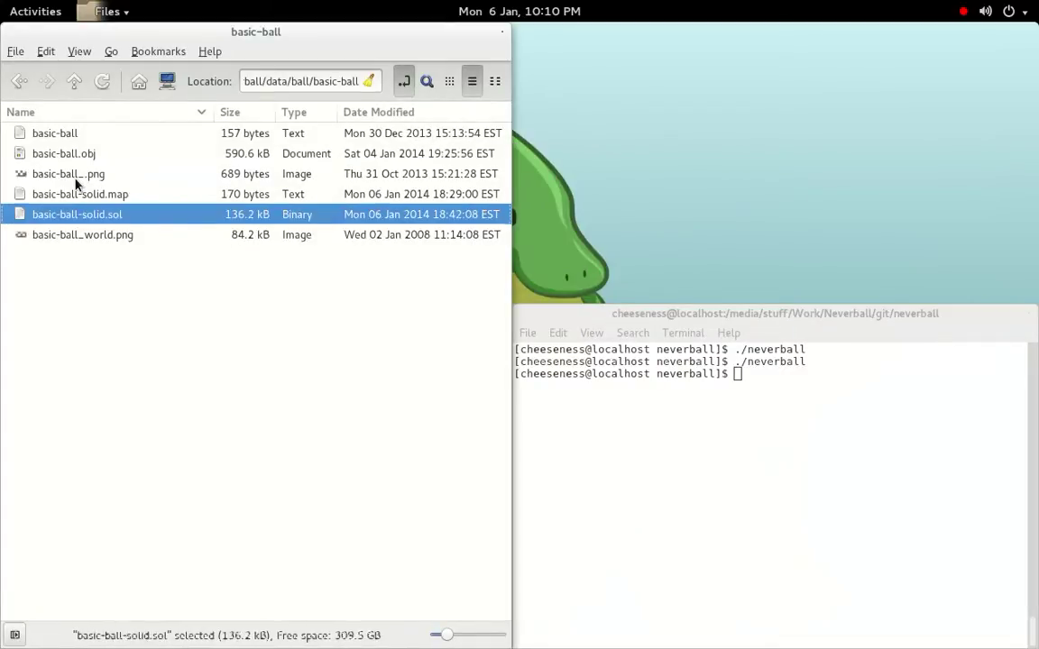
- Restore the original checkered texture's name by renaming basic-ball_.png to basic-ball.png
left_click(75, 181)
key("F2")
key("Right")
key("BackSpace")
key("Return")
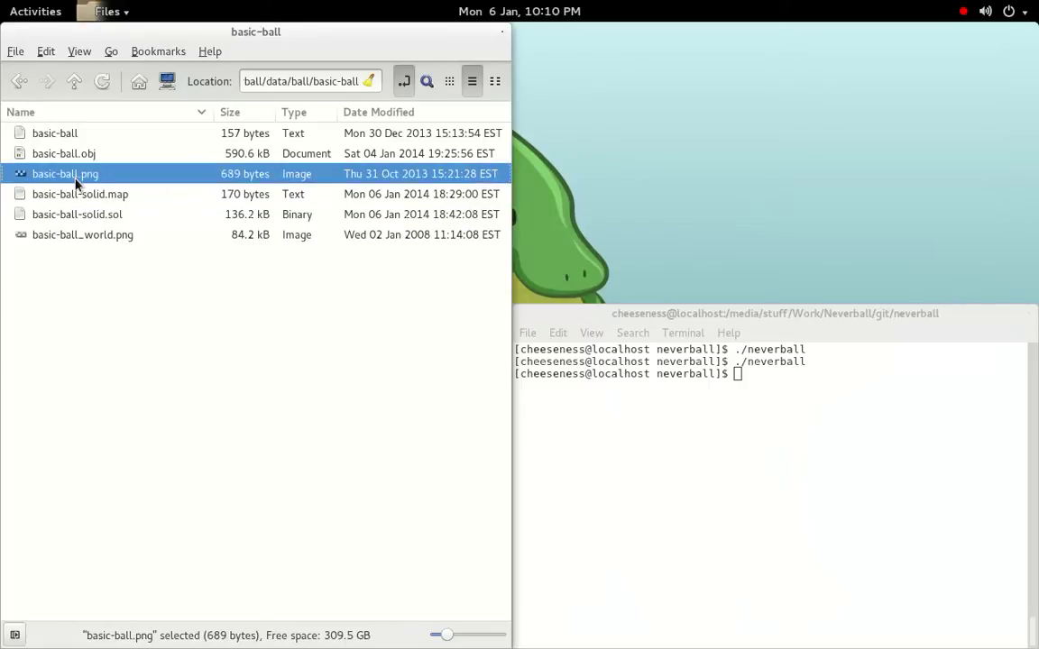
- Open basic-ball-solid.map to examine its worldspawn and misc_model entries, and close it
double_click(134, 202)
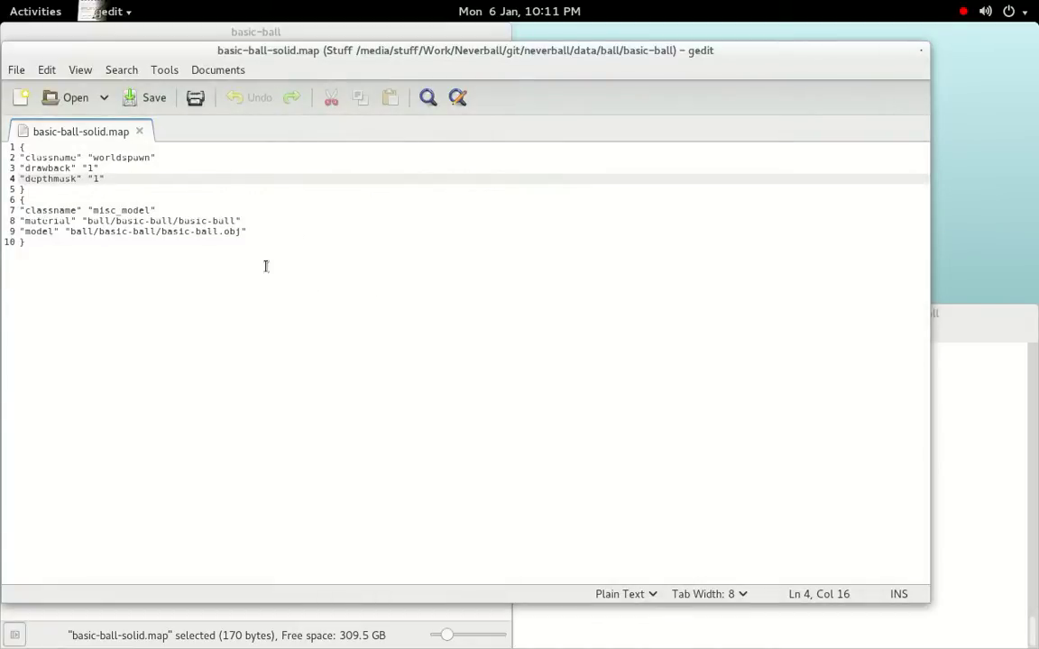
left_click_drag(313, 51, 375, 50)
left_click(982, 47)
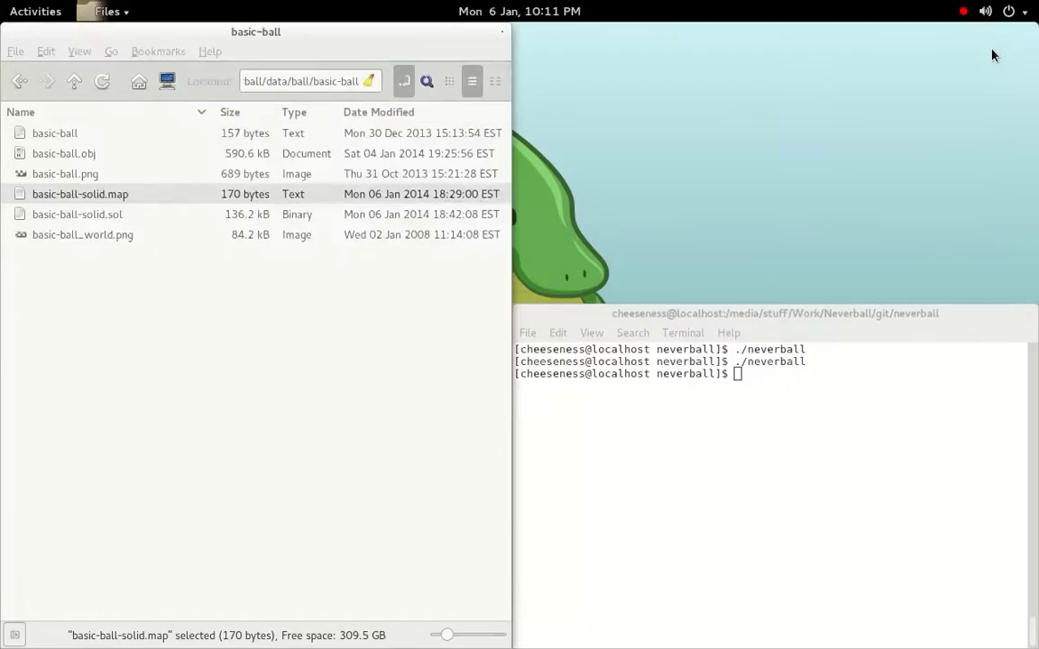
- In the world-ball folder under data/ball, create an empty document named world-ball-solid.map
left_click(76, 87)
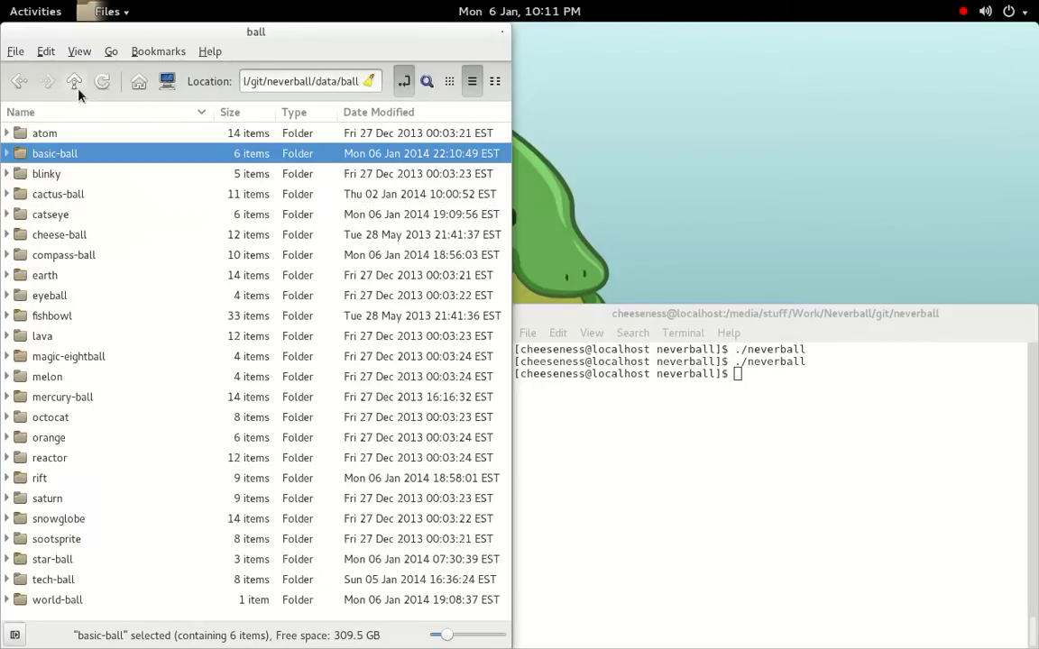
double_click(59, 604)
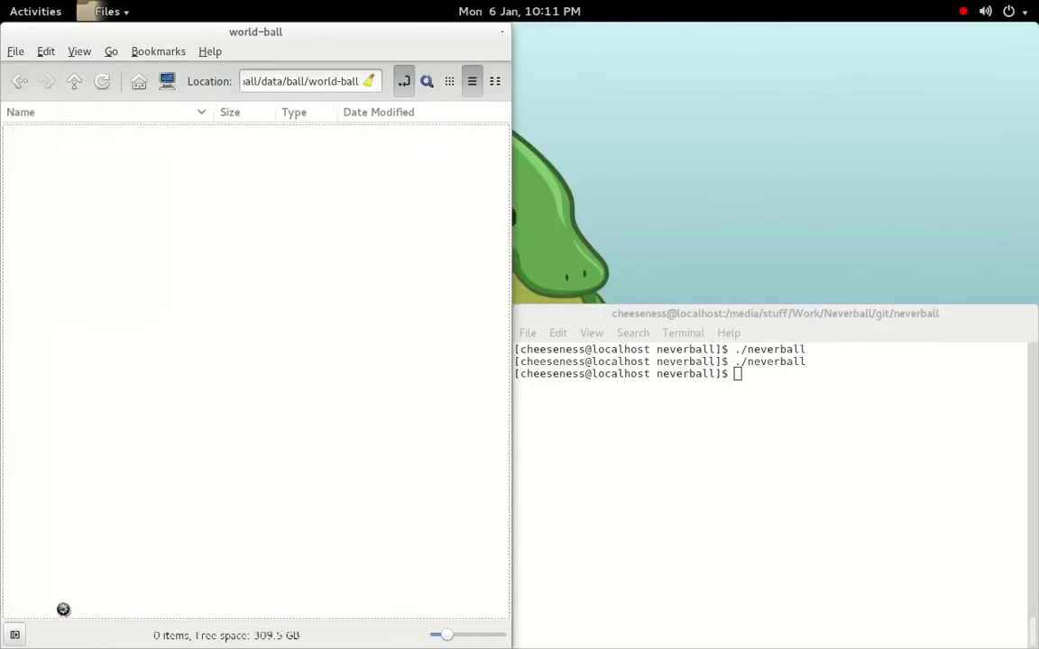
right_click(94, 180)
mouse_move(216, 211)
left_click(356, 241)
type("world-ball")
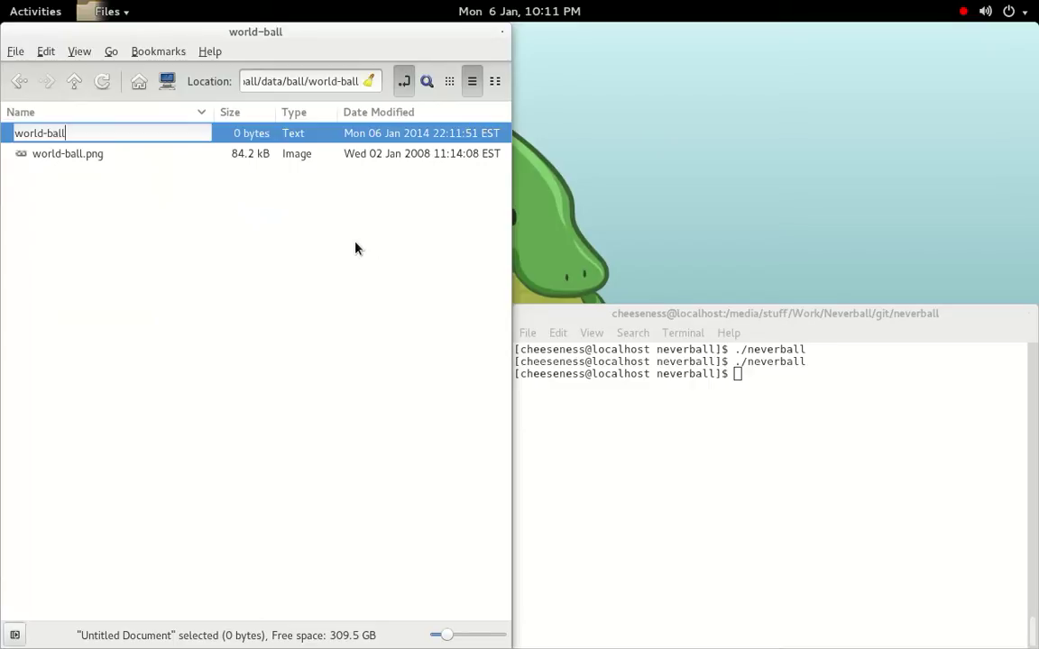
type("-solid.a")
key("BackSpace")
type("map")
key("Return")
- Open world-ball-solid.map in gedit and enter a block with classname "worldspawn", drawback "1" and depthmask "1"
key("Return")
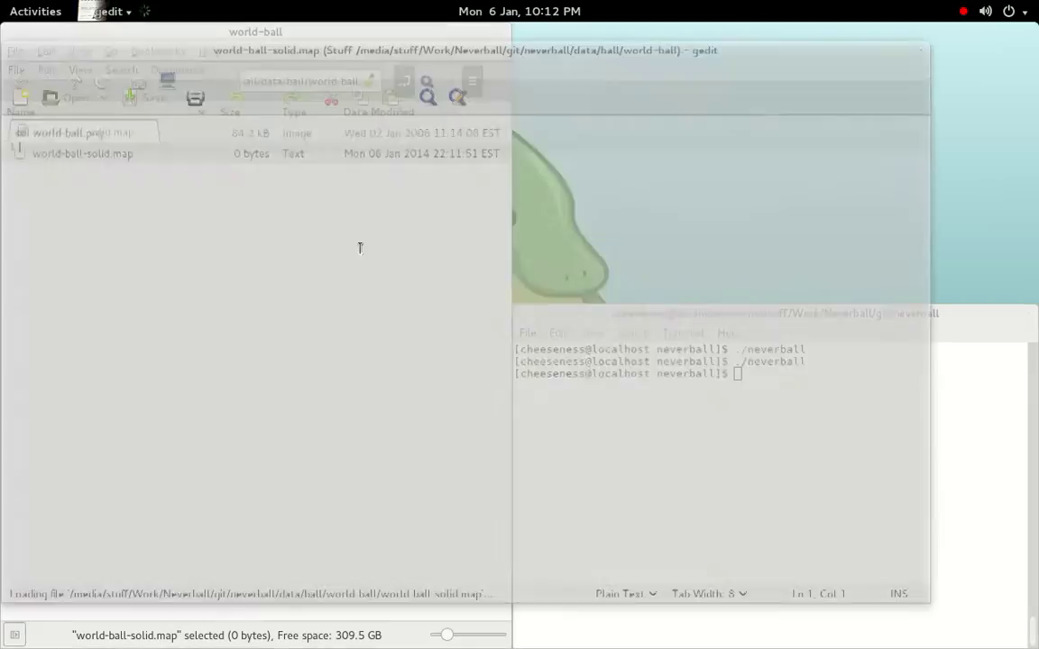
type("{ \"classname\" \"worldspawn\" \"drawback\" \"1\" \"depthmask\" \"1\" }")
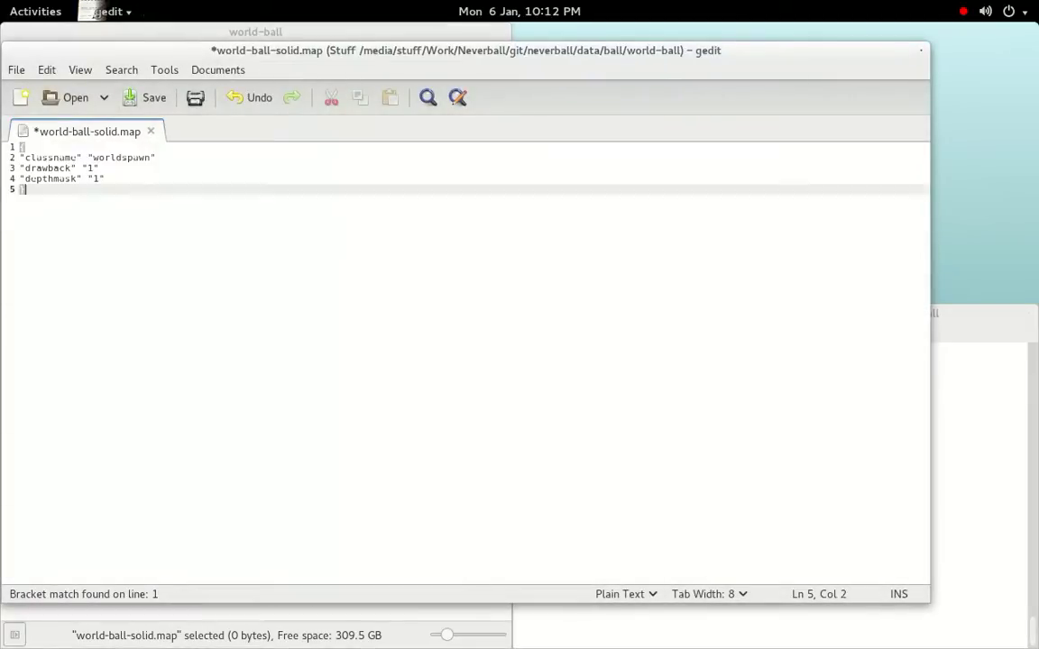
key("Return")
- Begin a second block in the map file with classname "misc_model"
type("{")
key("Return")
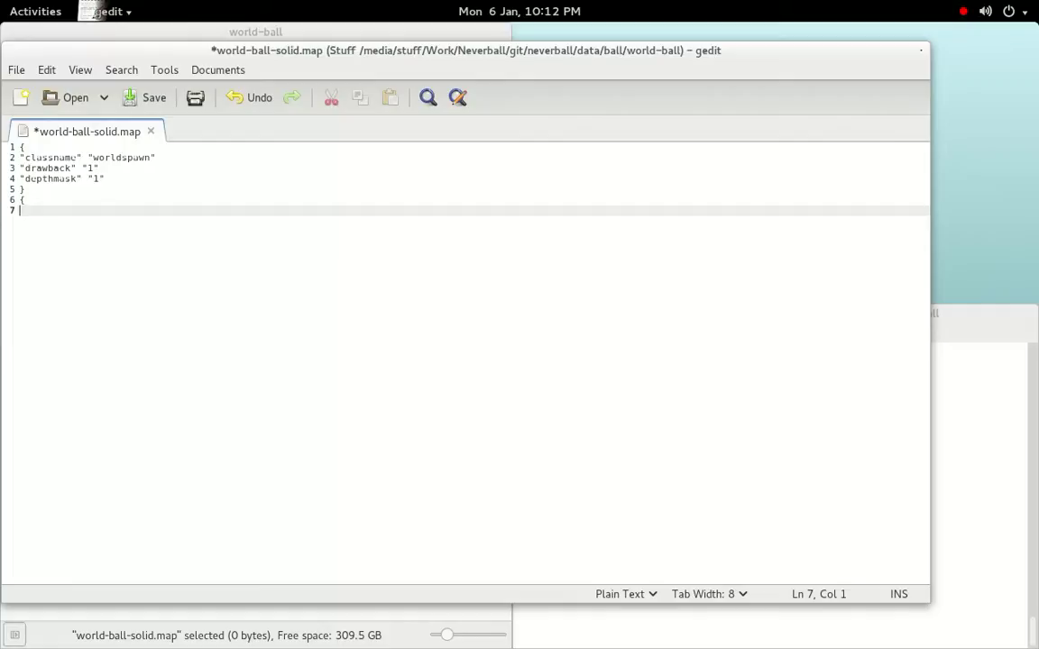
type("\"classname\"")
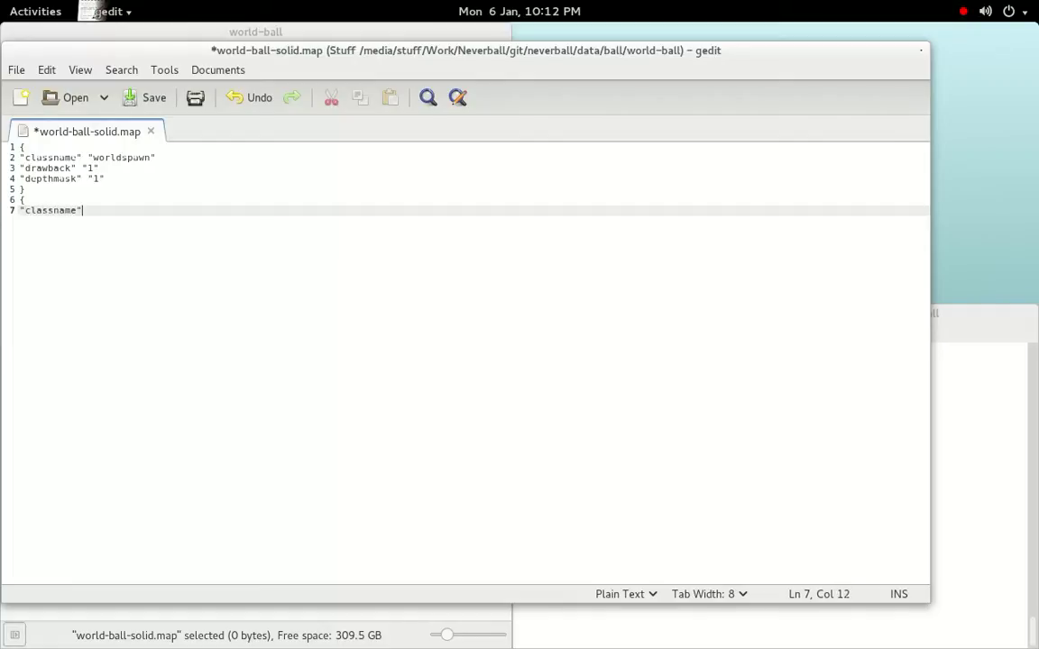
type(" \"misc_model\"")
key("Return")
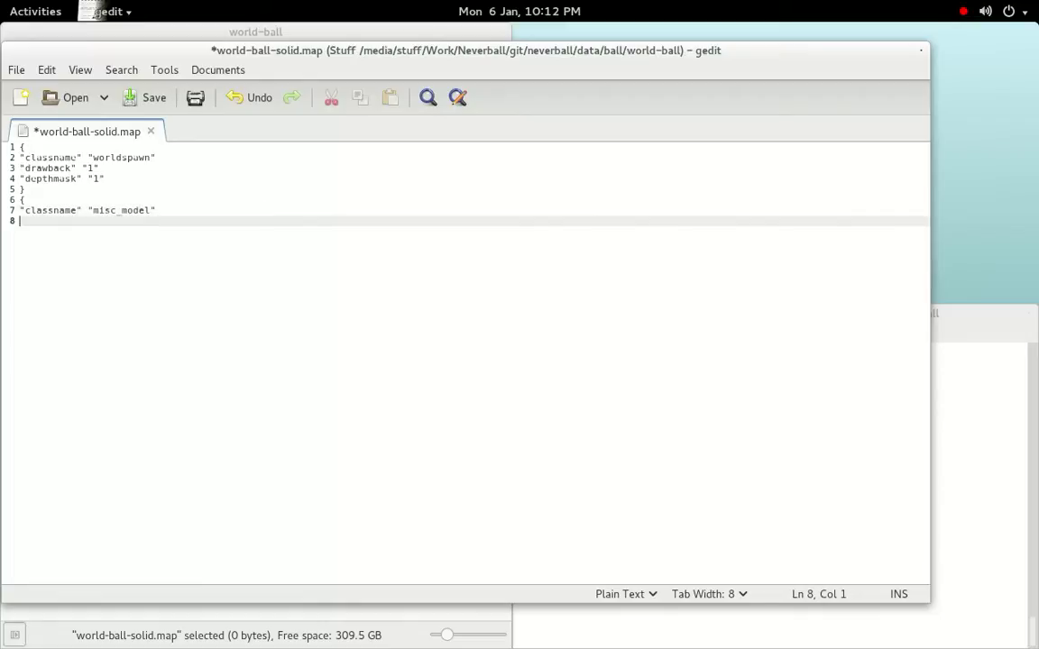
- Complete the misc_model block with material "ball/world-ball/world-ball" and model "ball/basic-ball/basic-ball.obj", close the block and save the map file
type("\"material\" \"ball/")
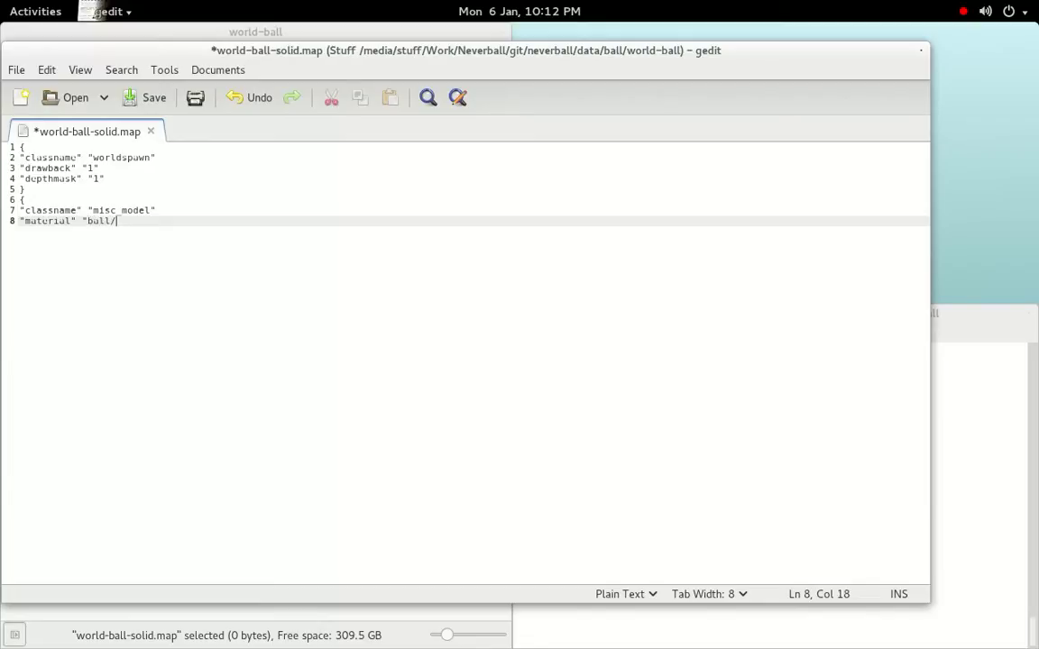
type("world-ball/world-bull\"")
key("Return")
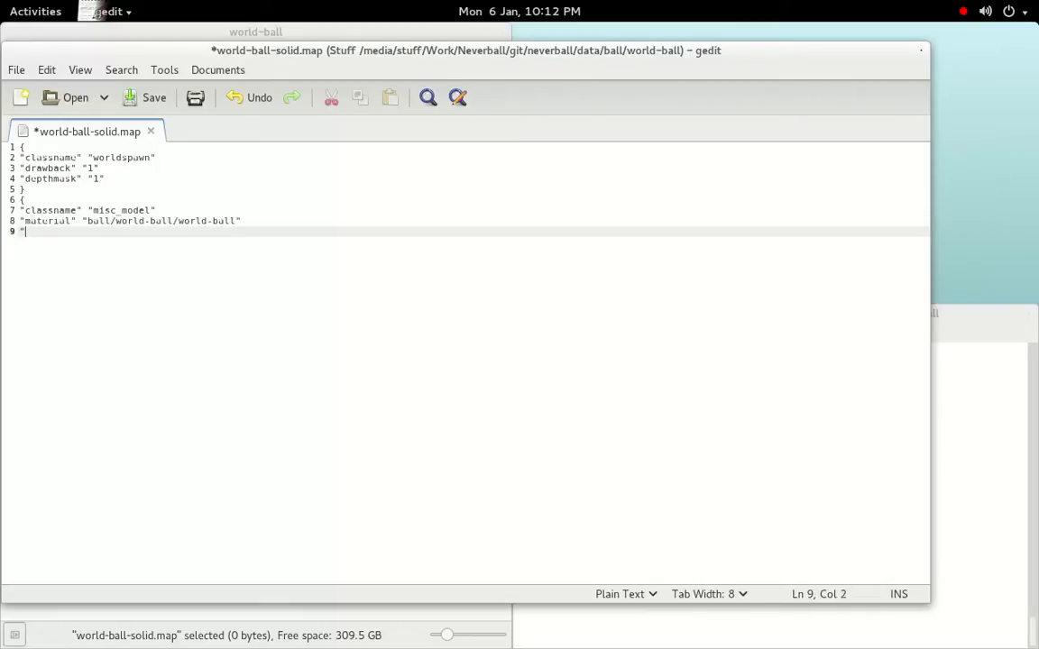
type("\"model\" \"ball/basic-b")
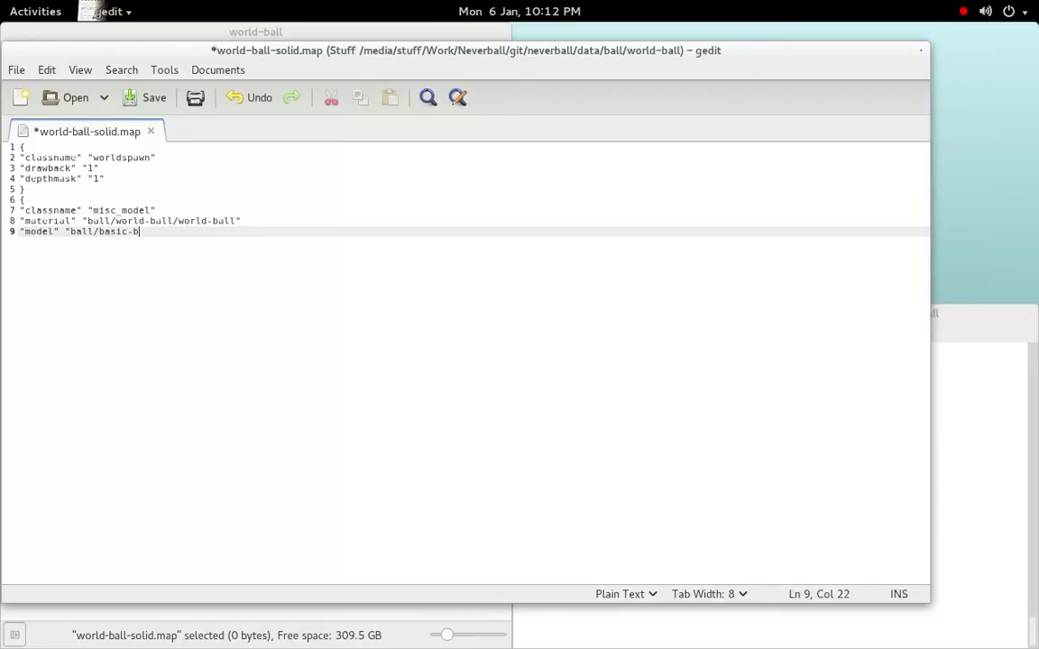
type("all/basic-ball.obj\"")
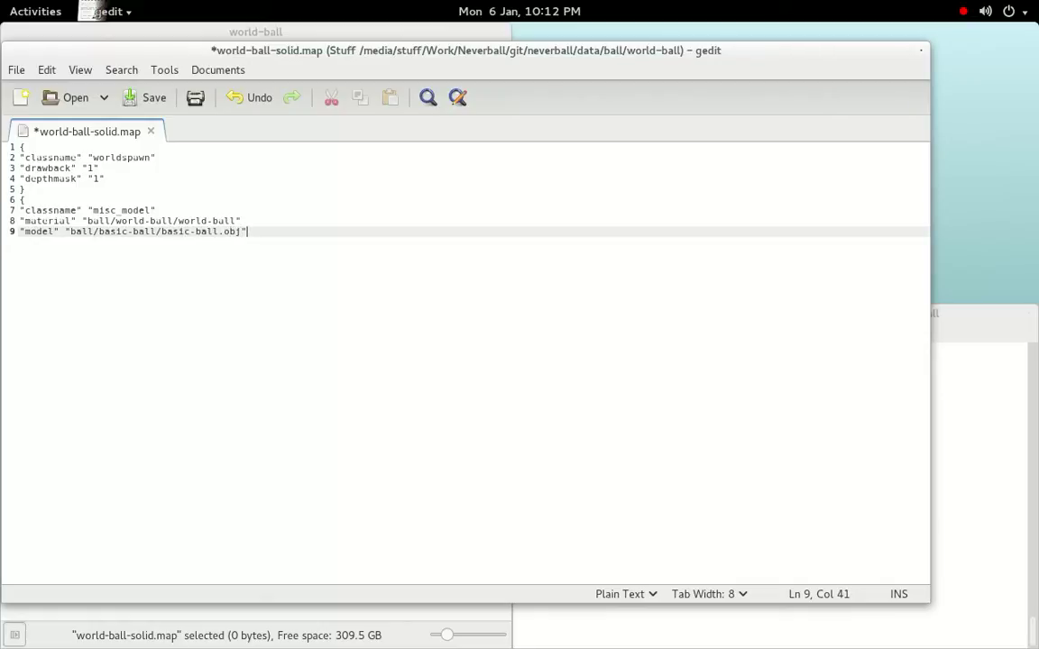
key("Return")
type("}")
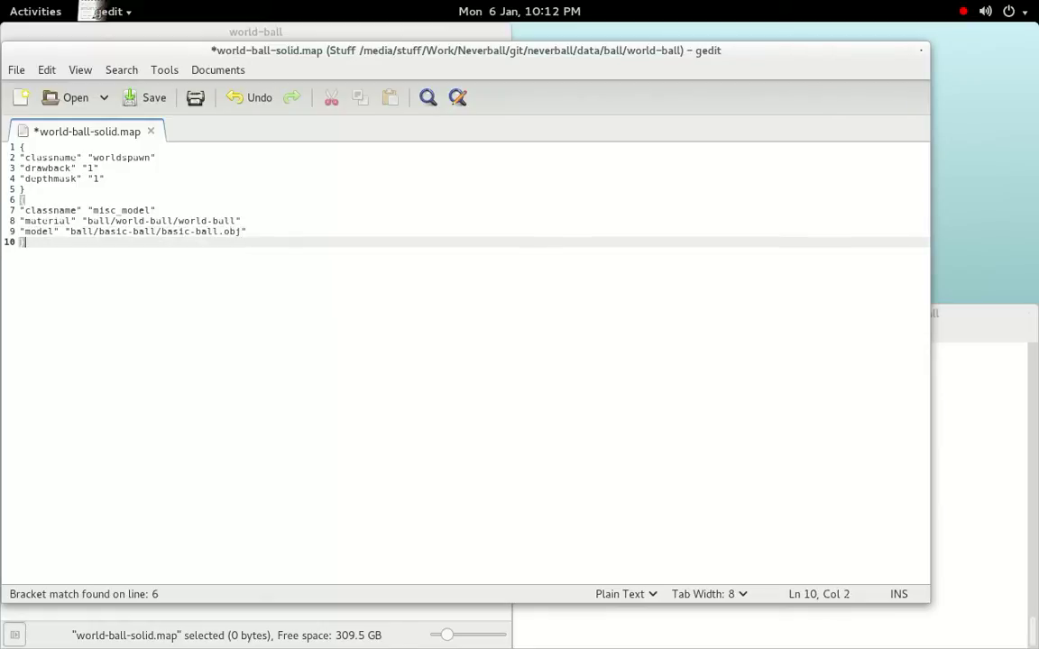
key("ctrl+s")
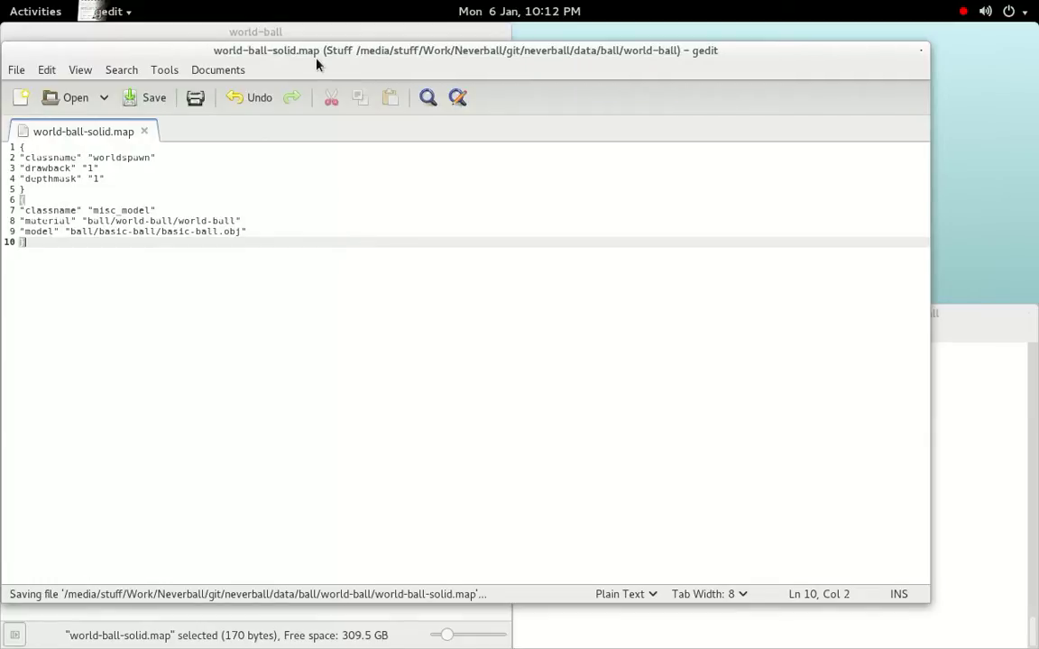
- In the world-ball folder, create an empty document named world-ball and open it for editing
left_click_drag(316, 63, 735, 62)
right_click(147, 205)
mouse_move(155, 239)
left_click(403, 270)
type("world-ball")
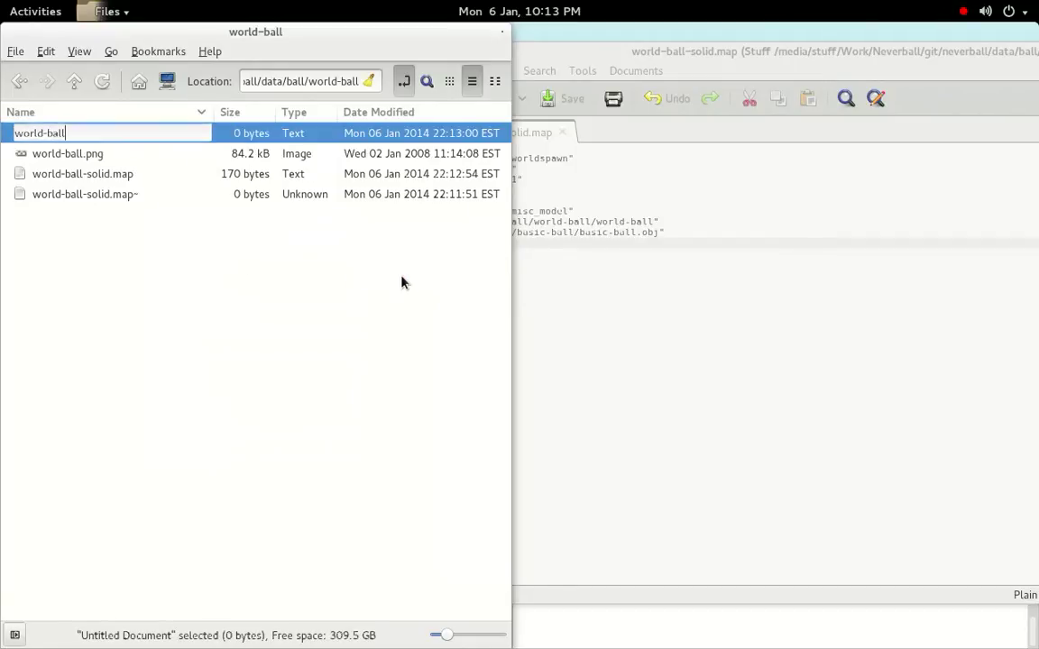
key("Return")
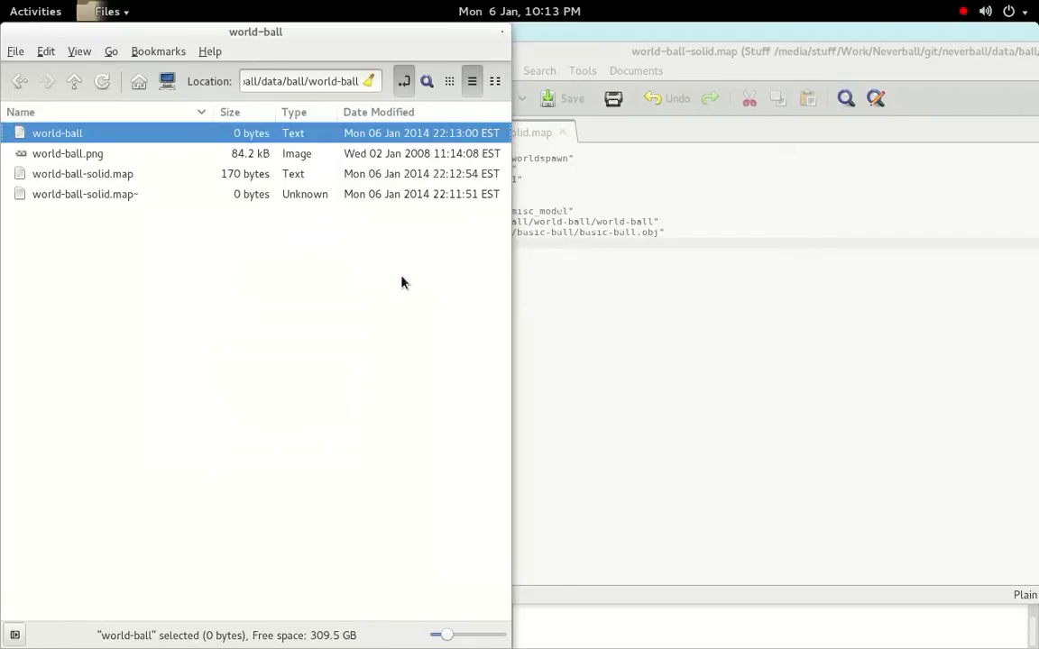
key("Return")
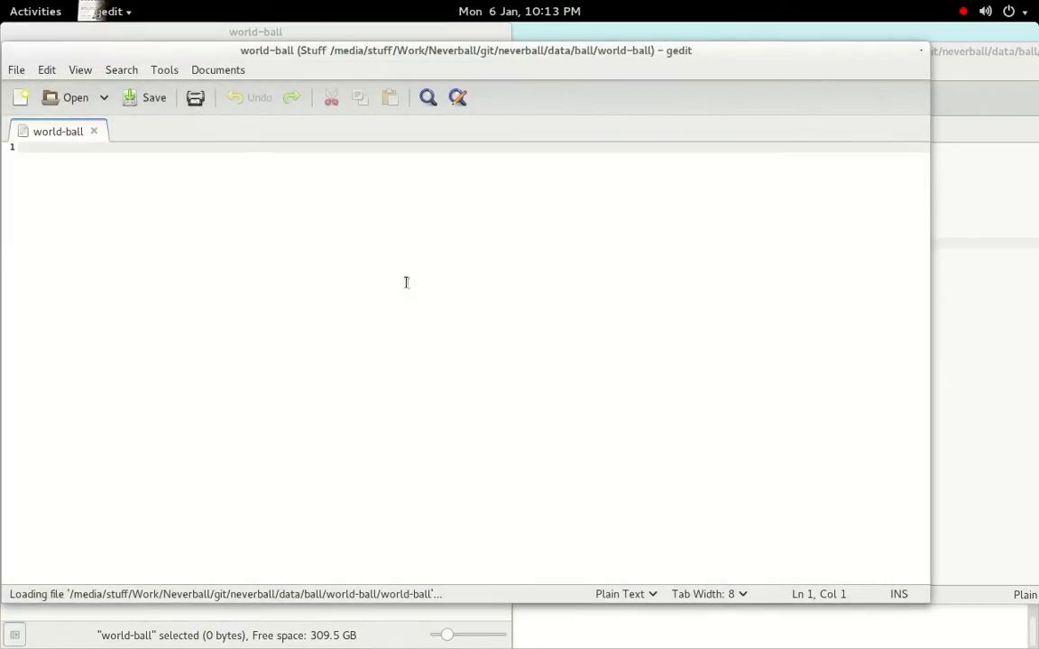
- Enter the material lines diffuse 1.0 1.0 1.0 1.0 and ambient 0.2 0.2 0.2 1.0 in the world-ball file
type("d")
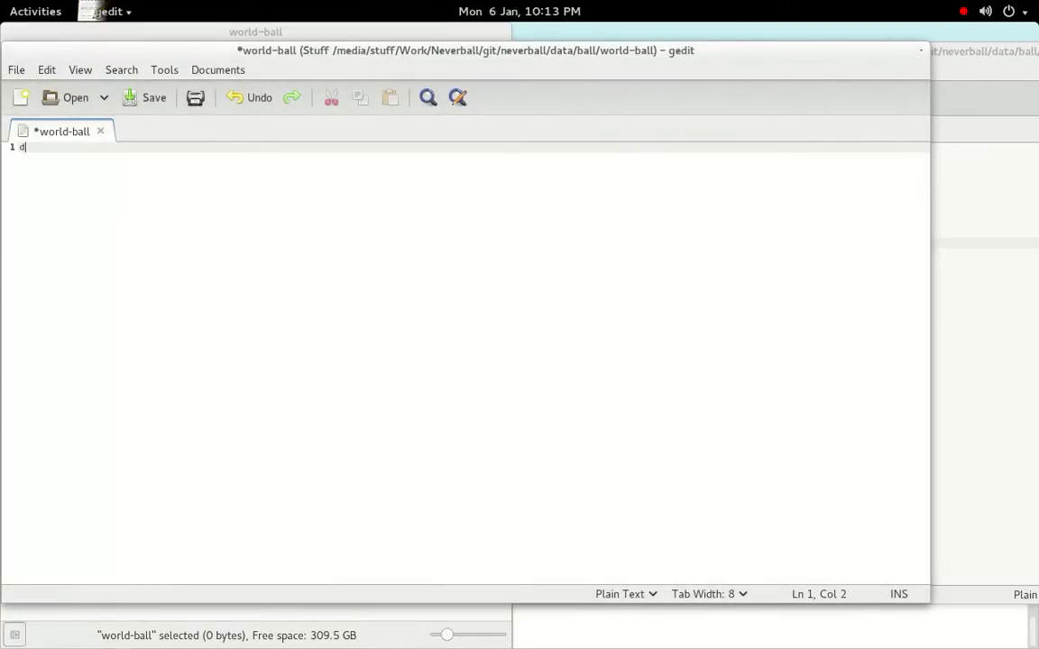
type("iffuse   1")
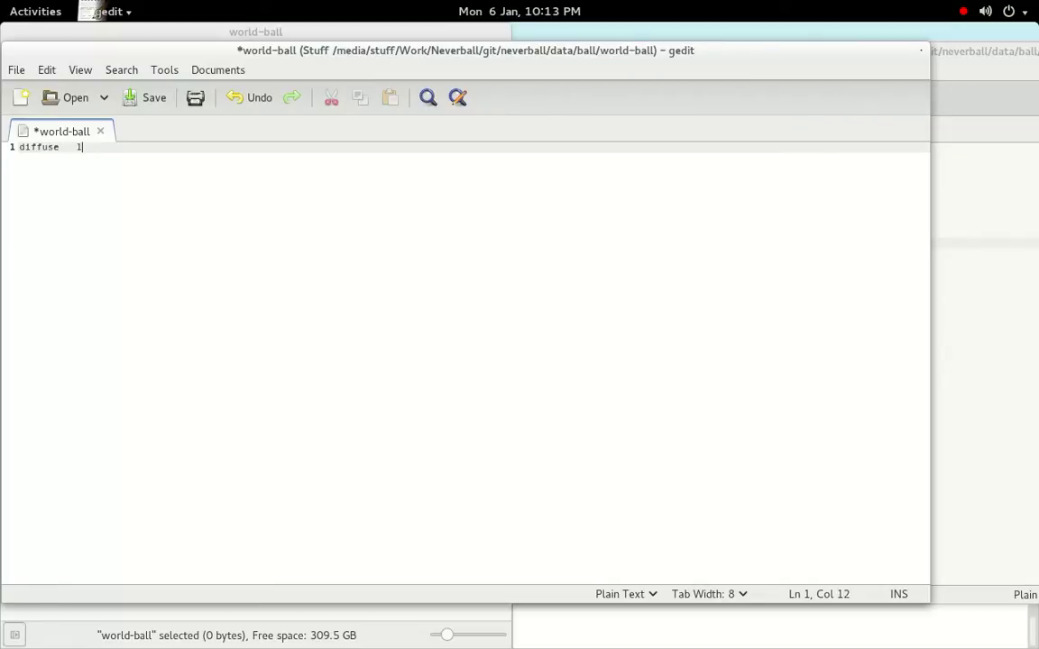
type(".0 1.0 1.0 1.0 1.")
key("Return")
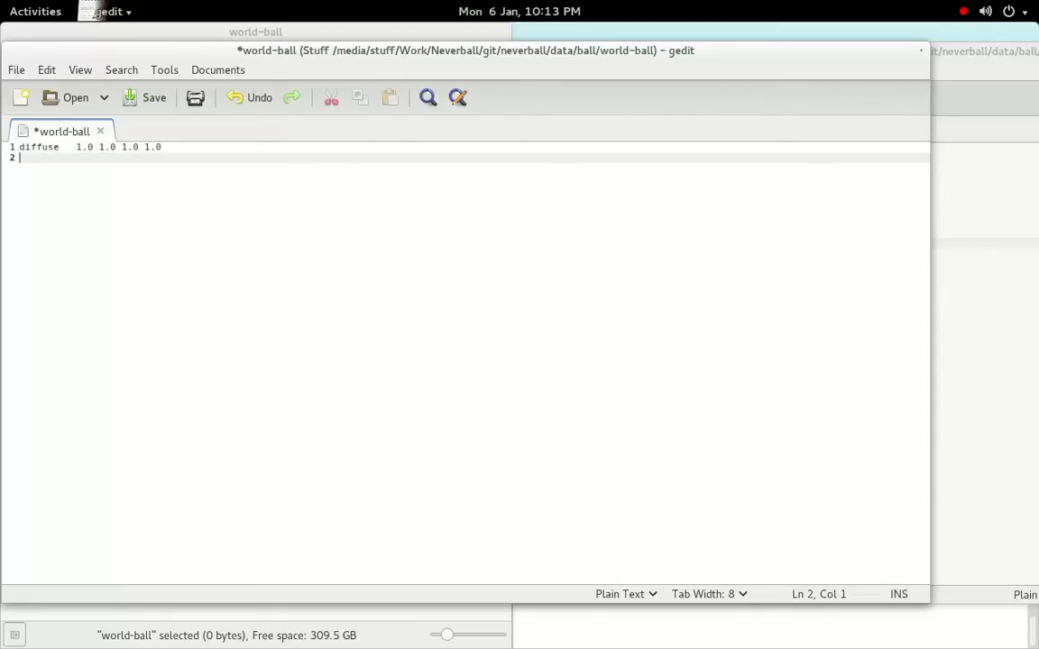
type("ambient   0.2 0.2 0.2 0")
type(".0")
key("Return")
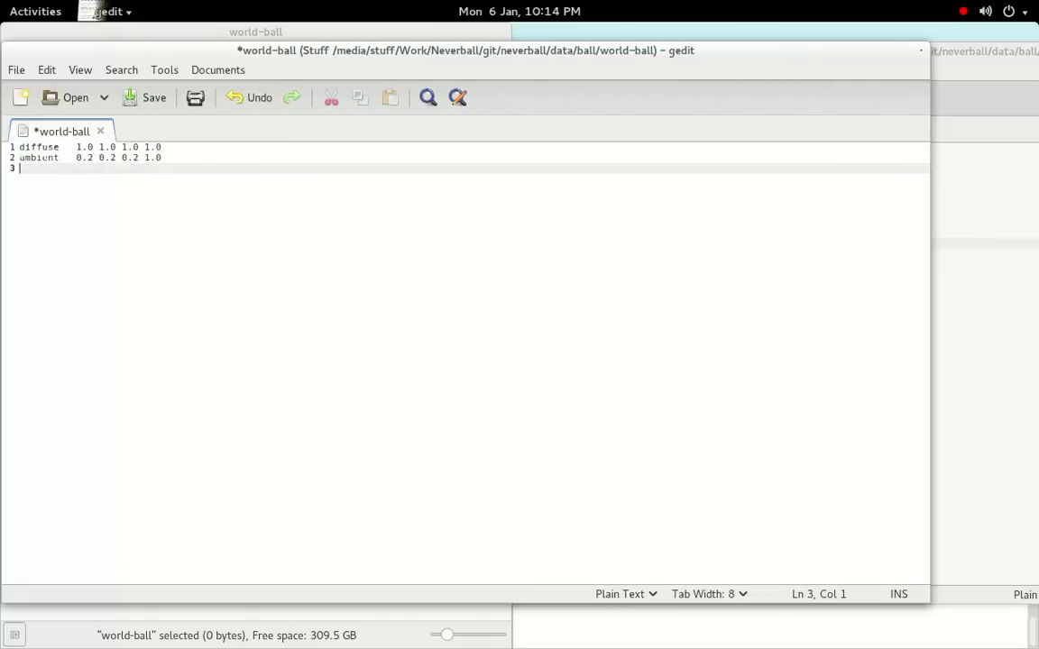
- Add specular and emissive lines, both 0.2 0.2 0.2 1.0, and a shininess line of 20.0
type("specular  0")
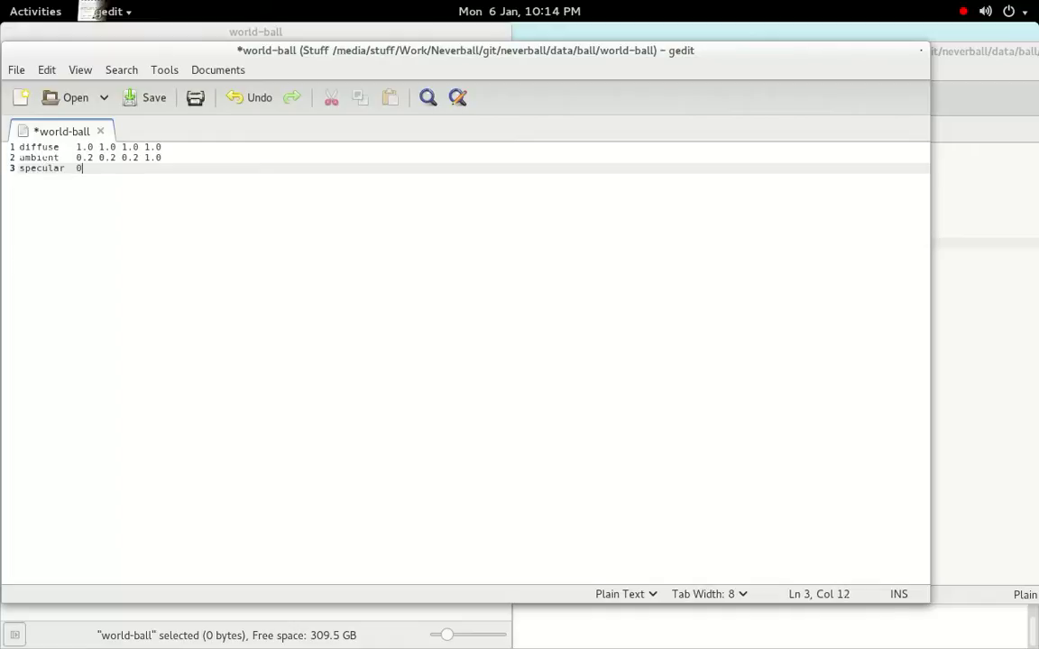
type(".2 0.2 0.2 1.0")
key("Return")
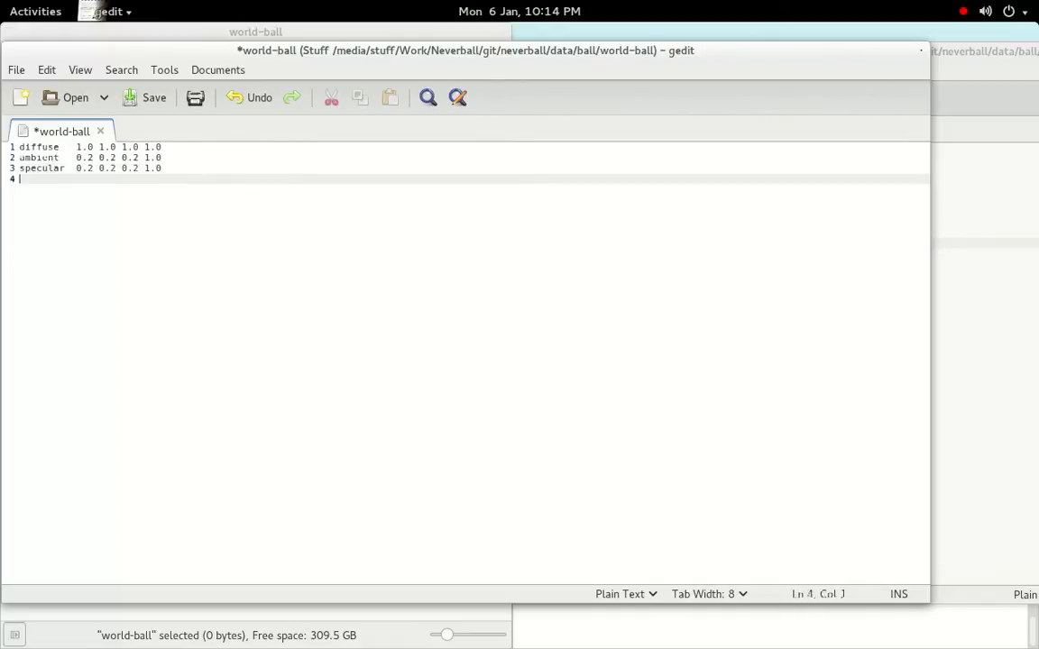
type("emissive  0")
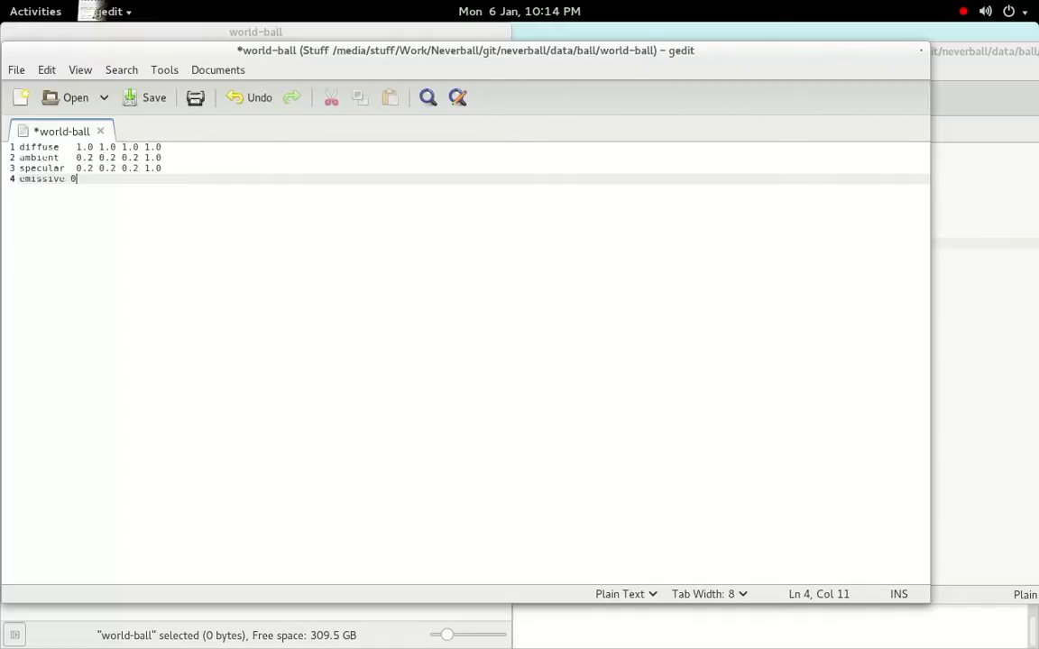
type(".2 0.2 0.2 1.0")
key("Home")
key("ctrl+Right")
key("End")
key("Return")
type("shininess 20.0")
key("Return")
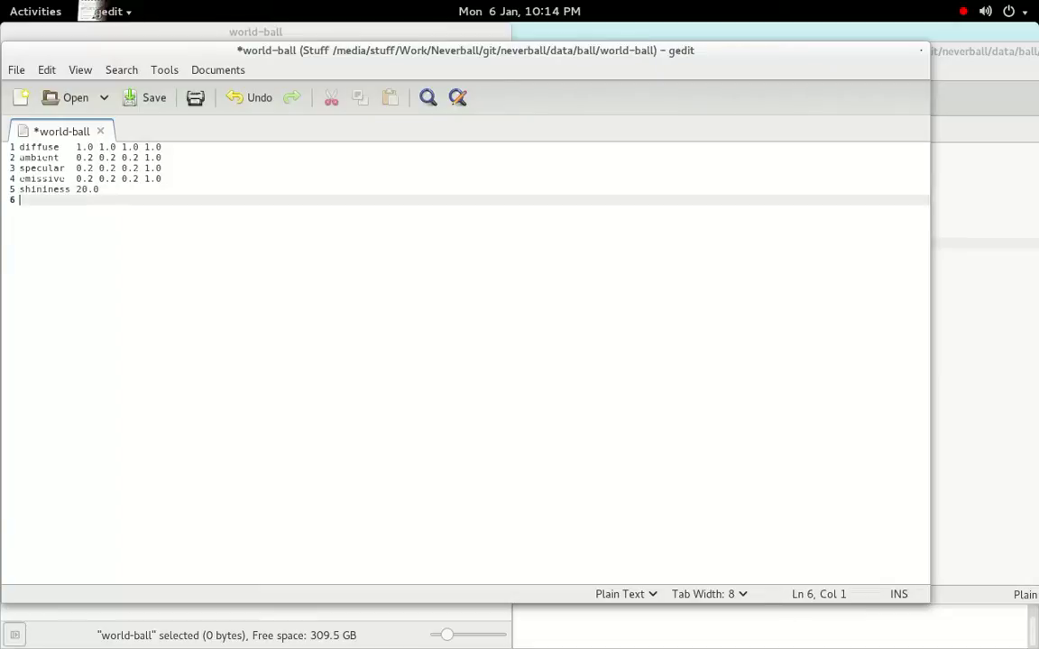
- Finish the material file with flags transparent and angle 45.0, and save it
type("flags     transparent")
key("Return")
type("angle     45.0")
key("ctrl+s")
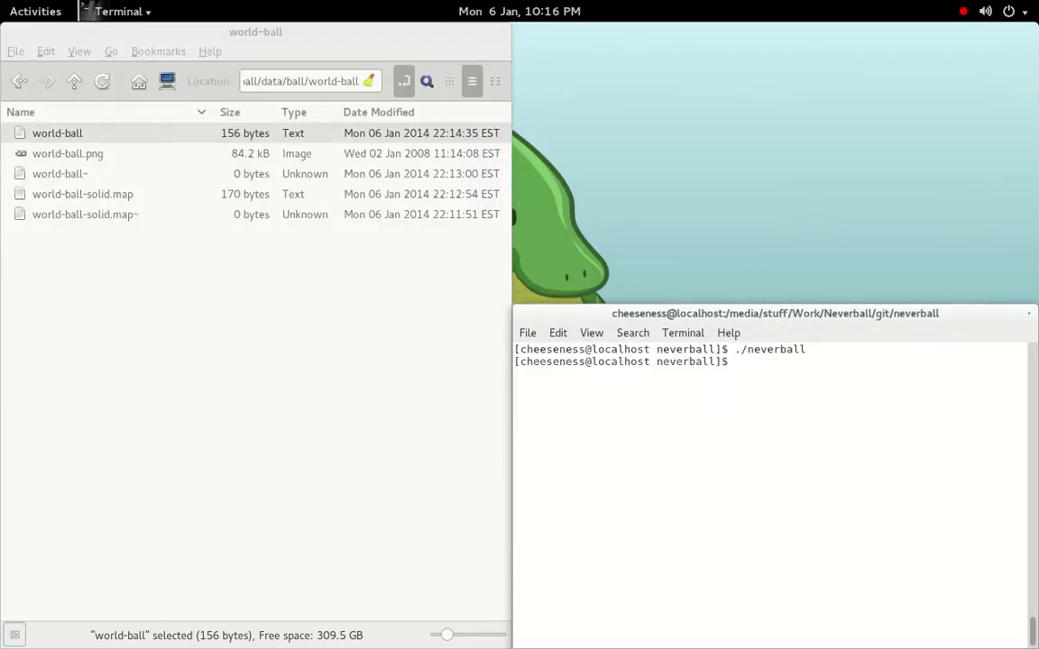
- Switch to the terminal, compile the map with ./mapc data/ball/world-ball/world-ball-solid.map data, and select the resulting world-ball-solid.sol in the folder
type("./mapc data/ball/worl")
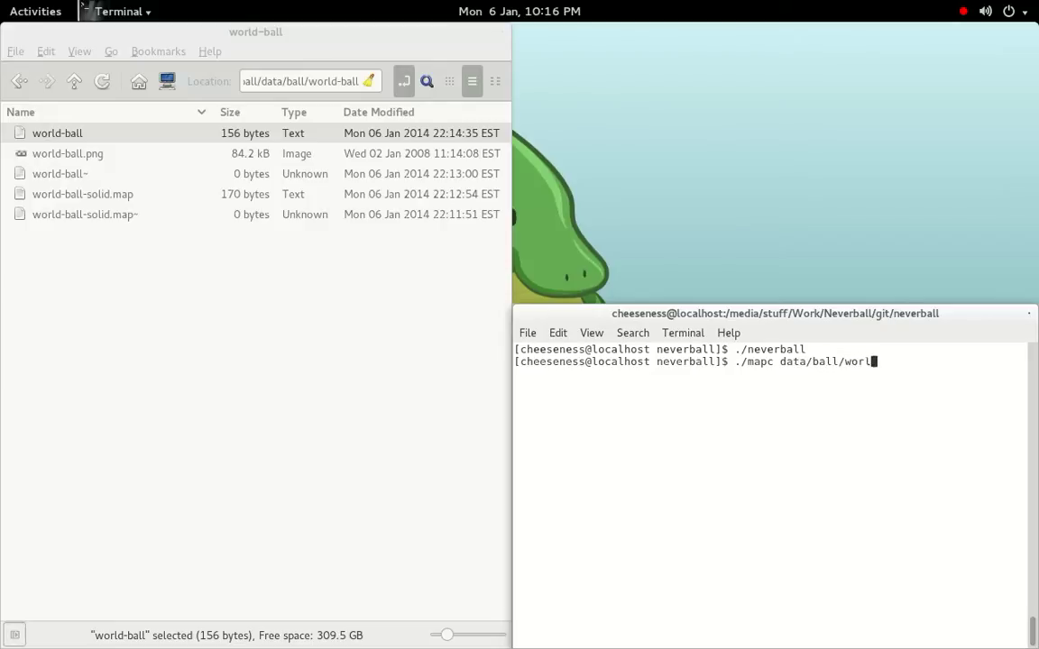
type("d-ball/world-")
type("ball-so")
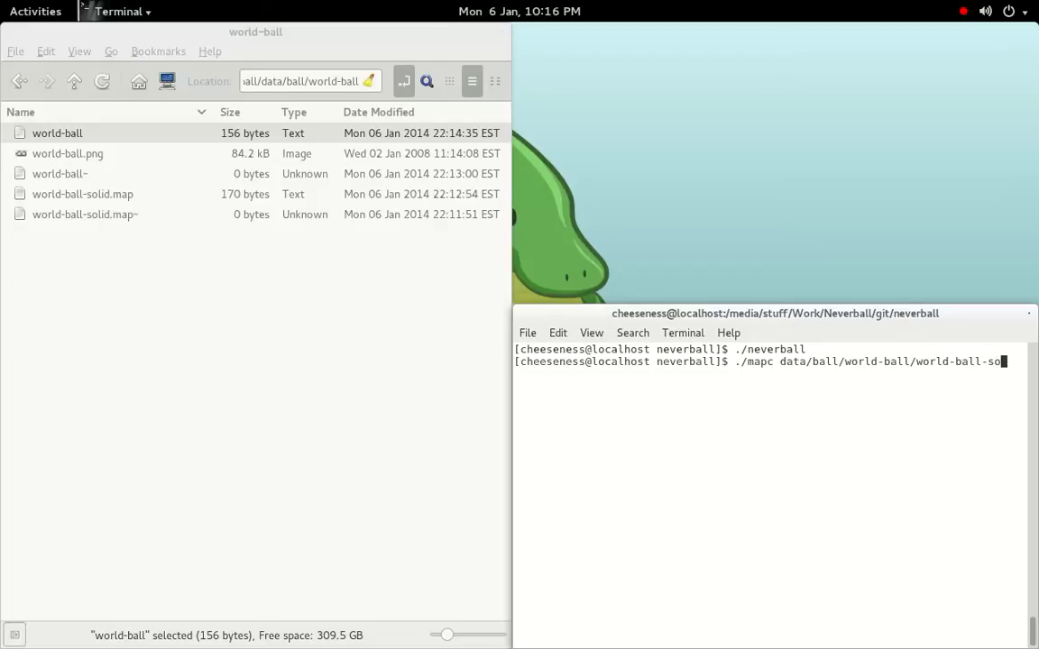
type("lid.map data")
key("Return")
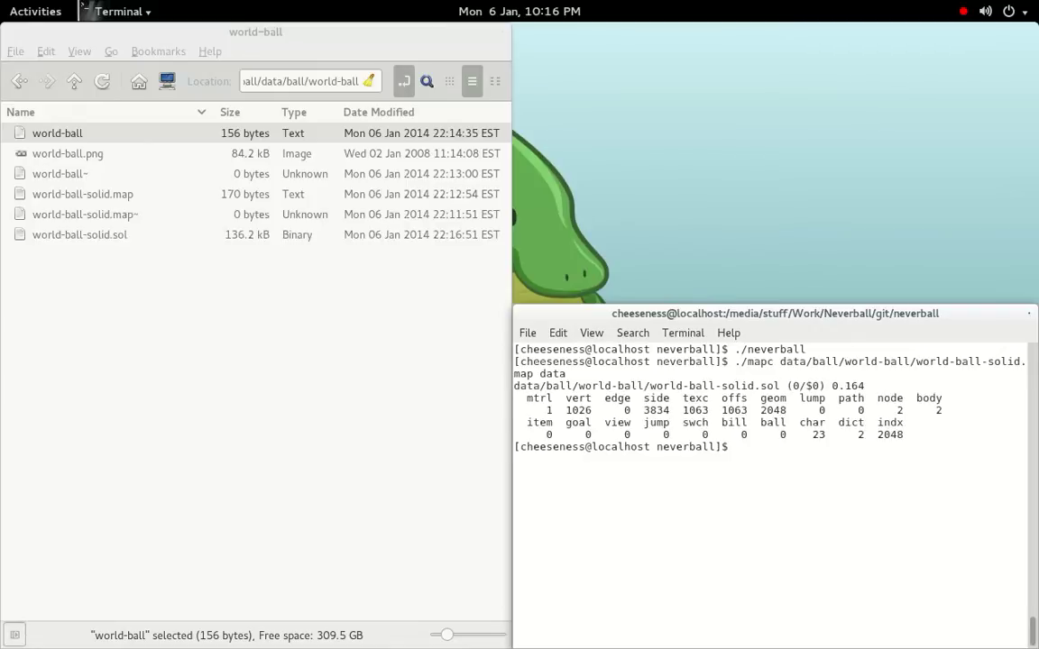
left_click(99, 240)
- Launch the game from the terminal with ./neverball and open the ball model selection in its options
left_click(805, 527)
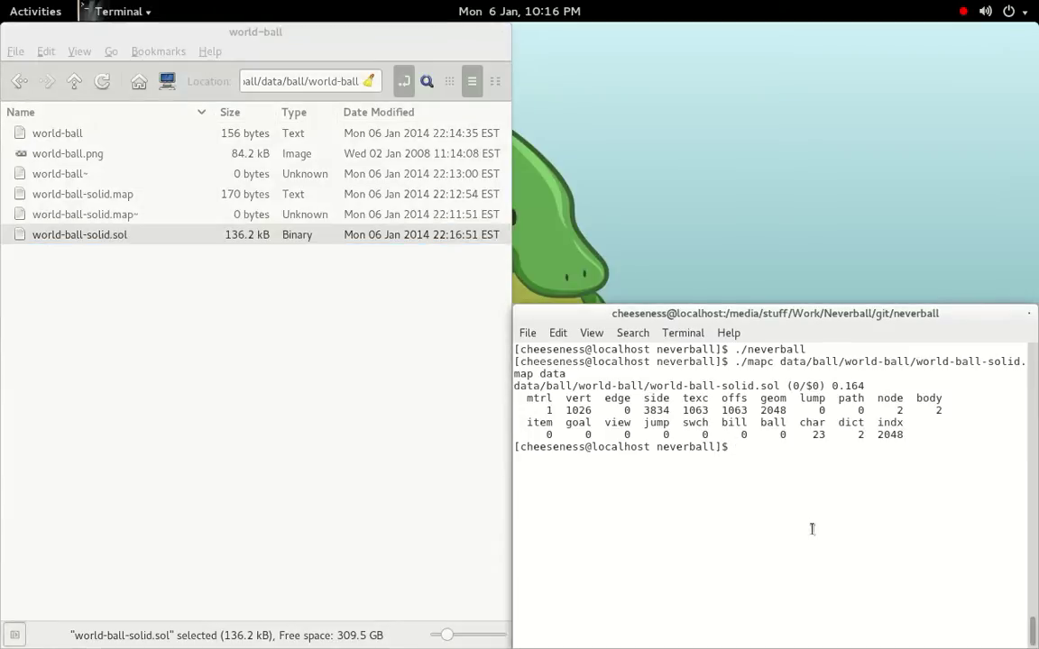
type("./neverb")
type("all")
key("Return")
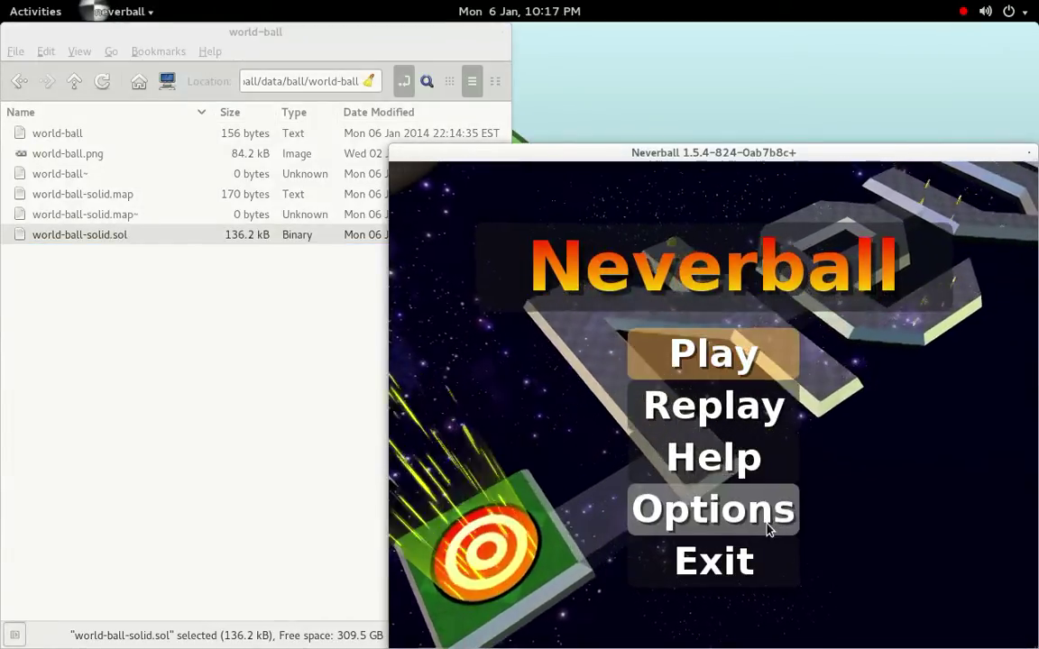
left_click(767, 523)
left_click(794, 523)
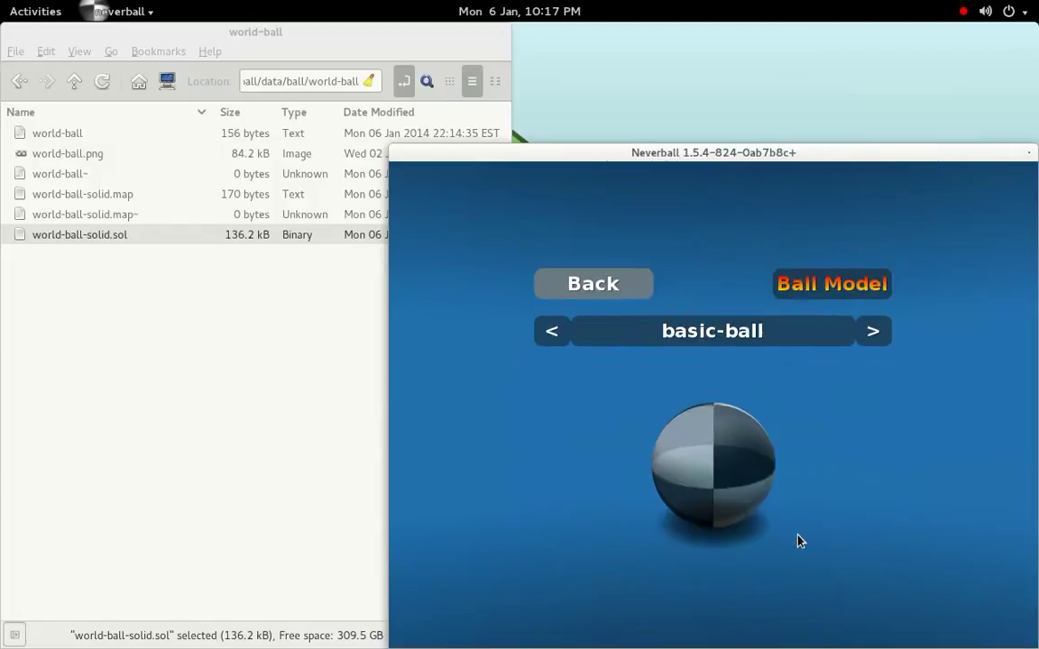
- Choose world-ball as the ball model and leave the options
left_click(569, 344)
left_click(568, 344)
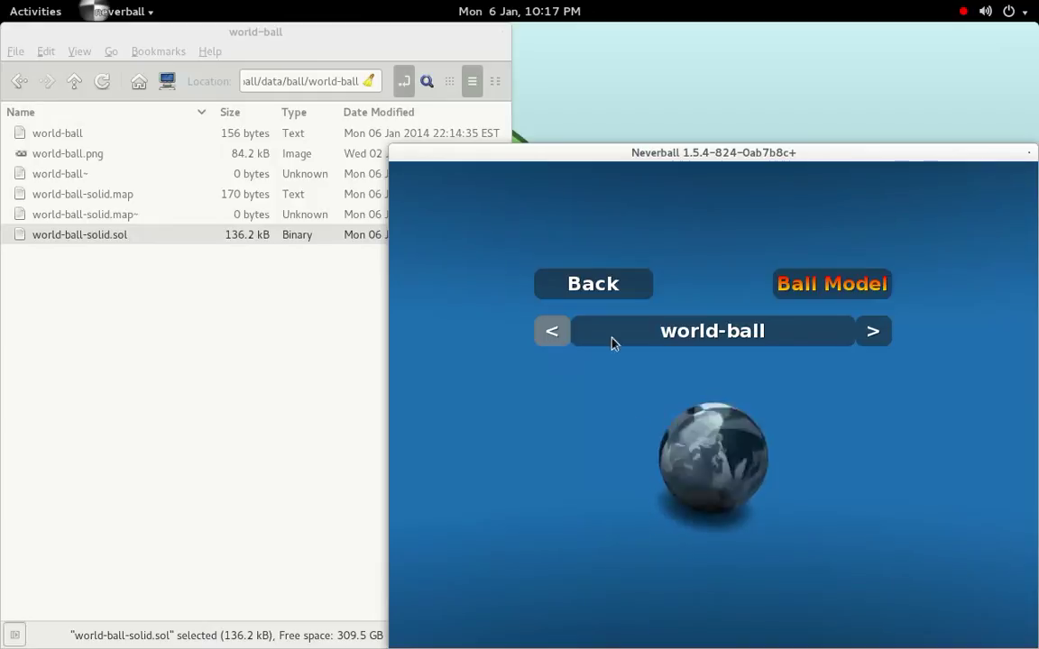
left_click(601, 294)
left_click(601, 298)
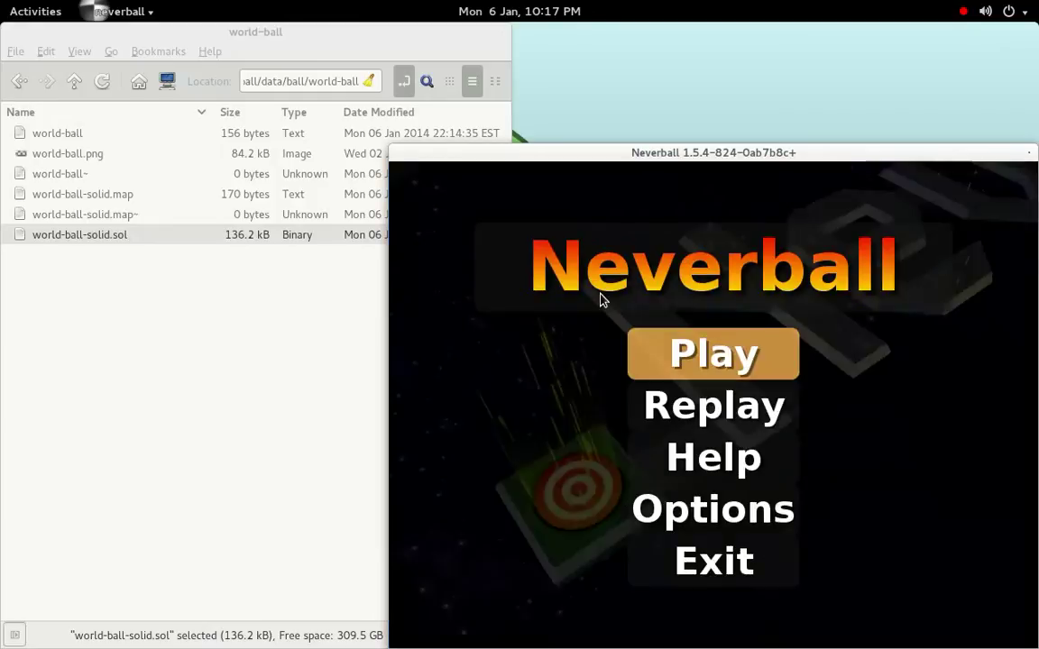
key("Escape")
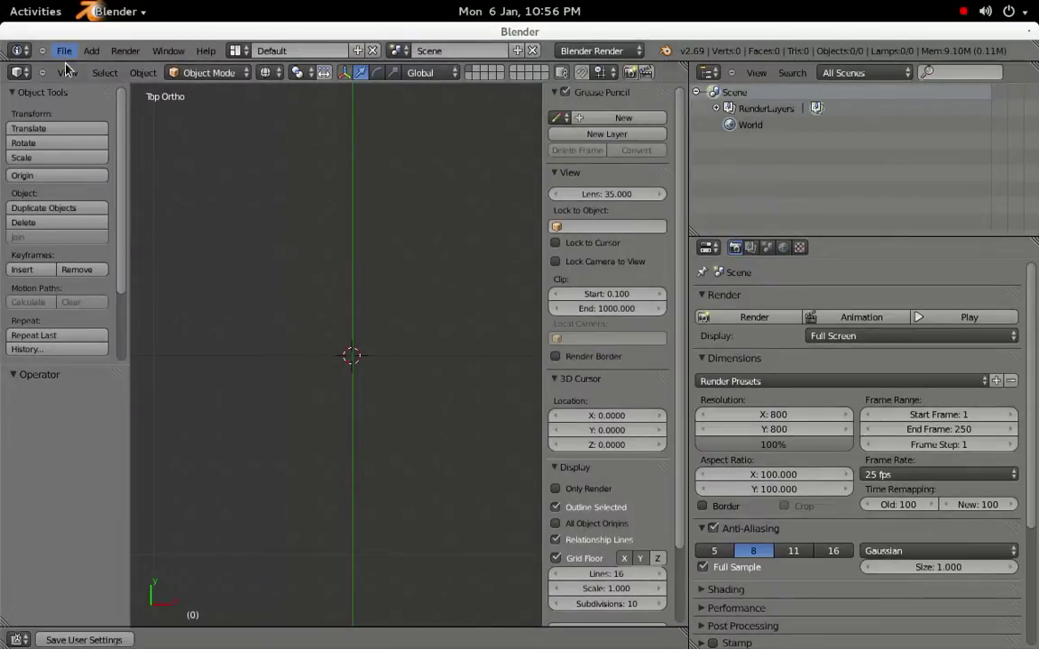
- Switch to Blender and import basic-ball.obj from the data/ball/basic-ball folder as a Wavefront model
left_click(64, 51)
mouse_move(166, 297)
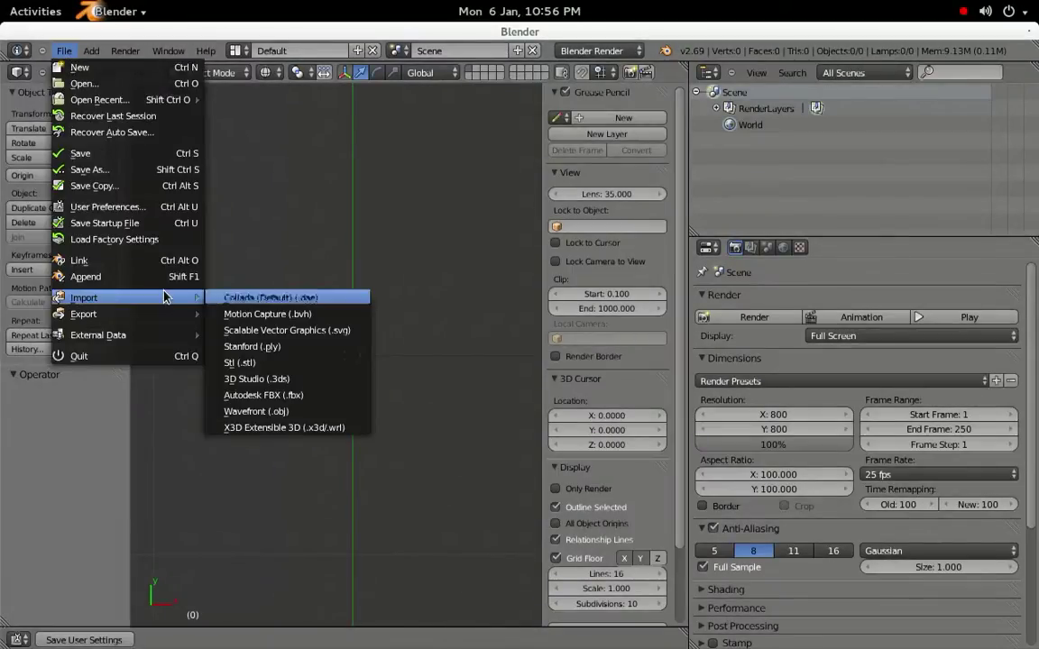
left_click(336, 415)
left_click(283, 152)
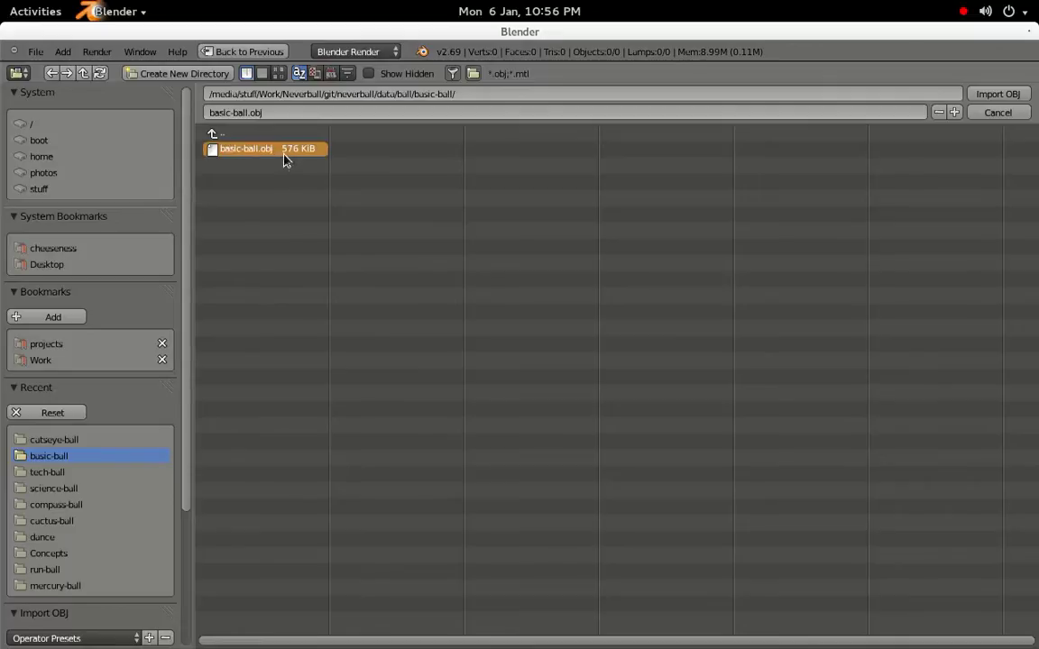
double_click(284, 151)
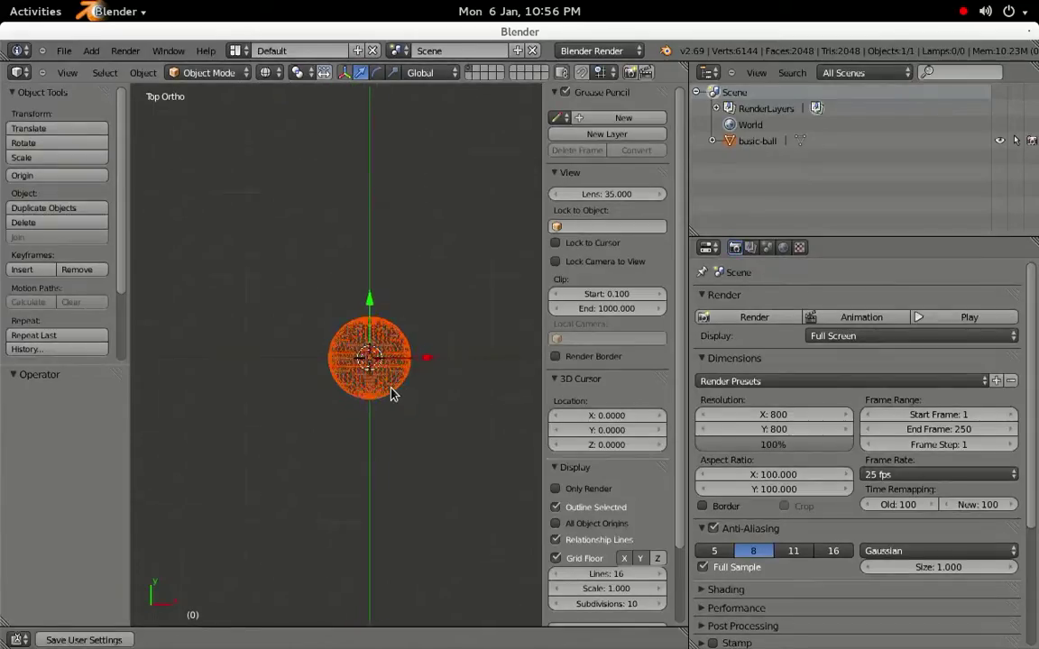
- Add a plane at the centre of the imported ball
scroll(391, 393, "up", 5)
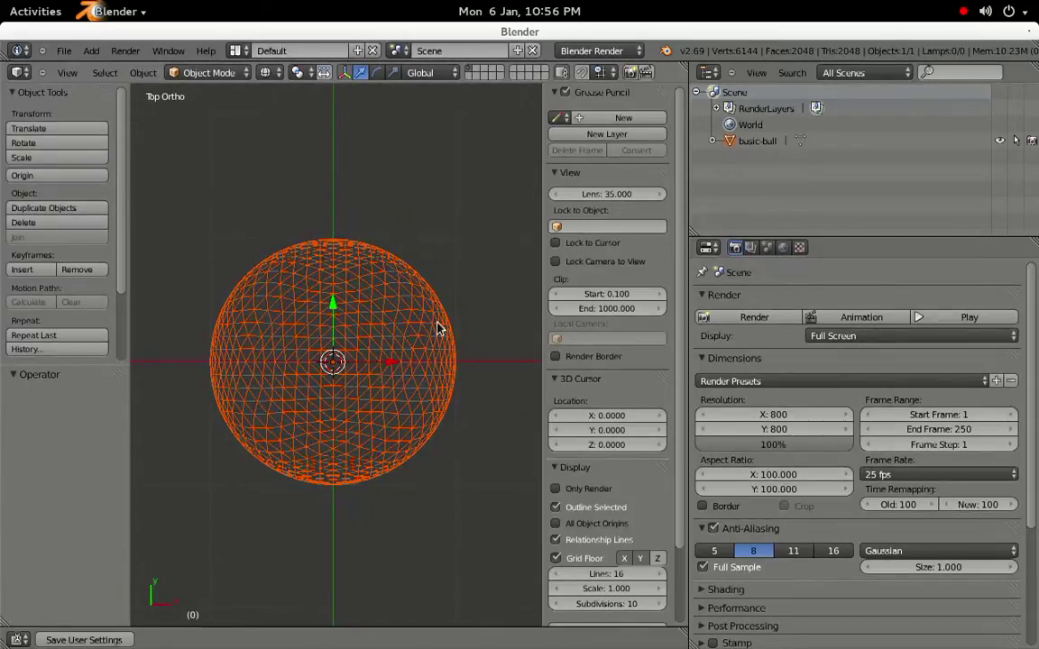
key("space")
type("add plane")
key("Return")
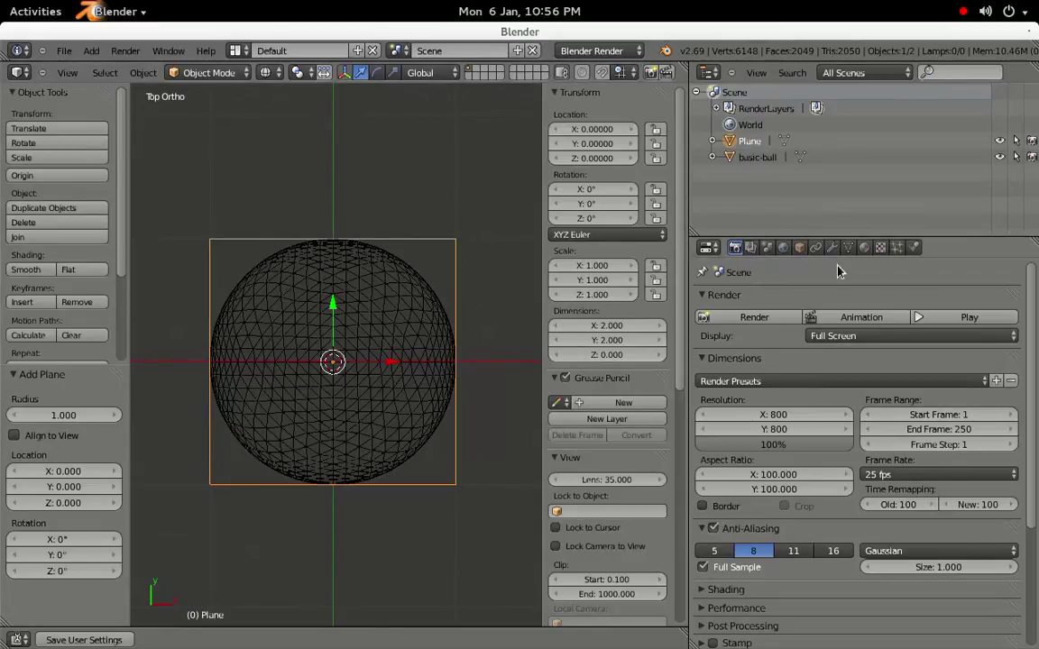
- Give the plane a new material with a new texture of type Image or Movie
left_click(864, 248)
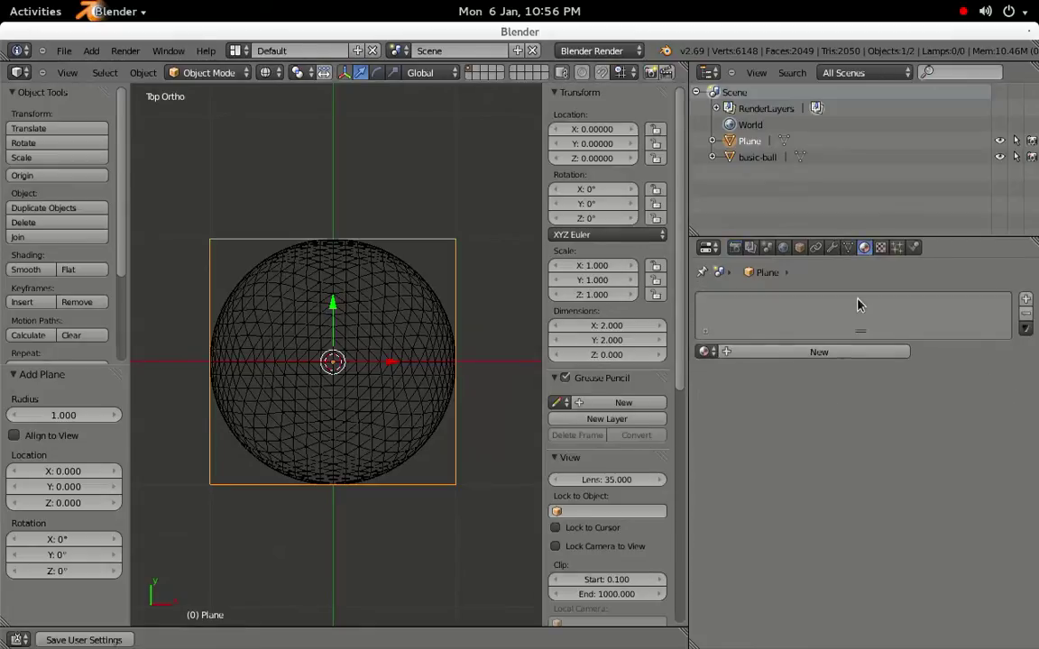
left_click(838, 354)
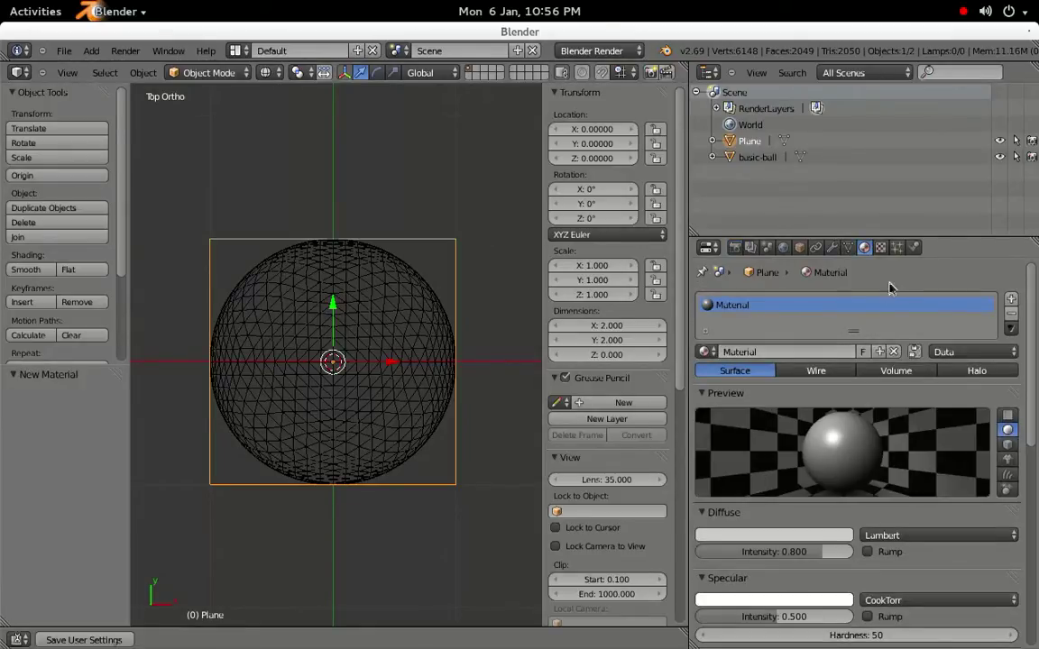
left_click(880, 248)
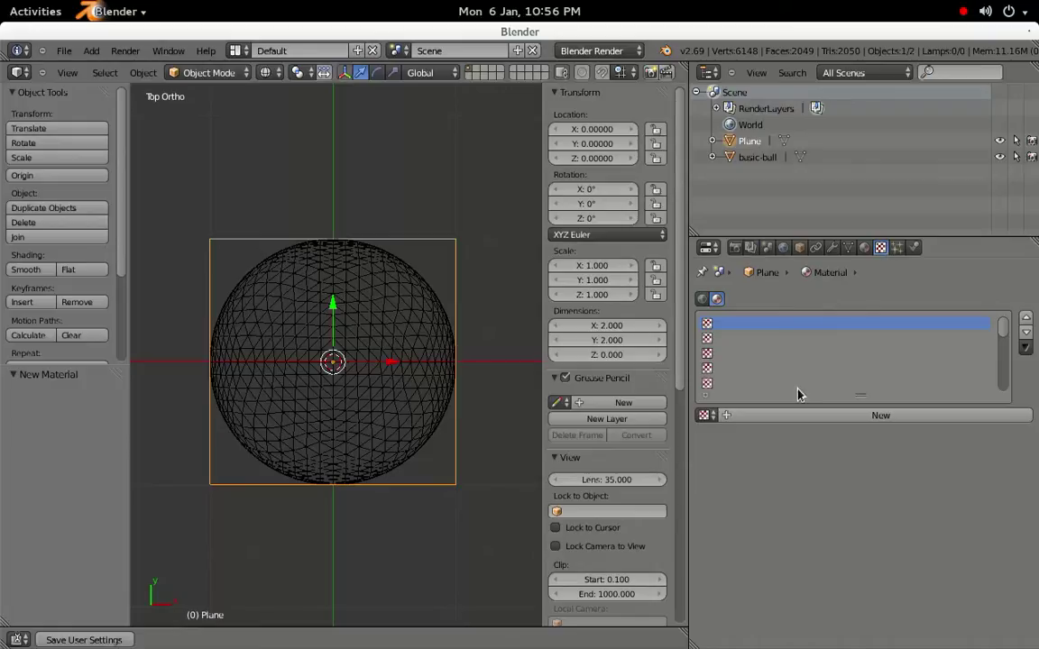
left_click(771, 419)
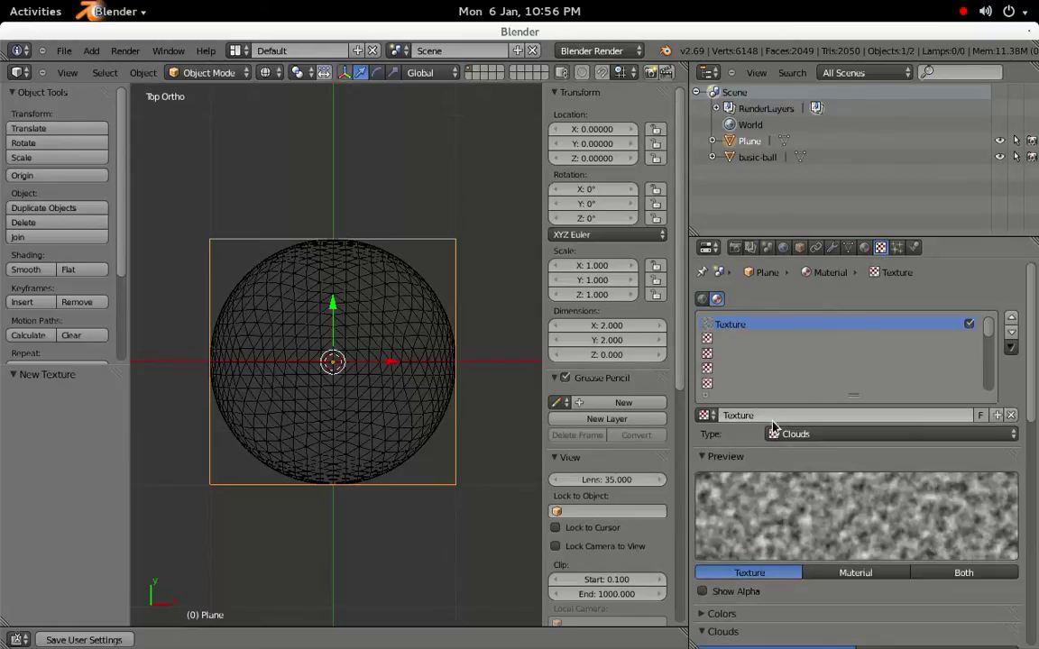
left_click(796, 434)
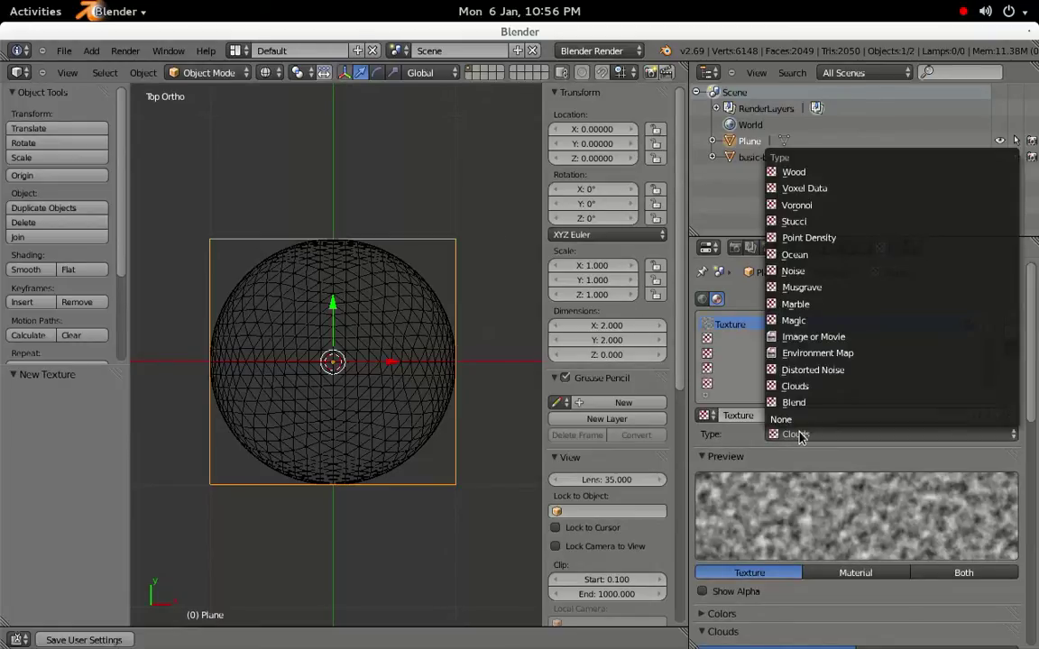
left_click(835, 339)
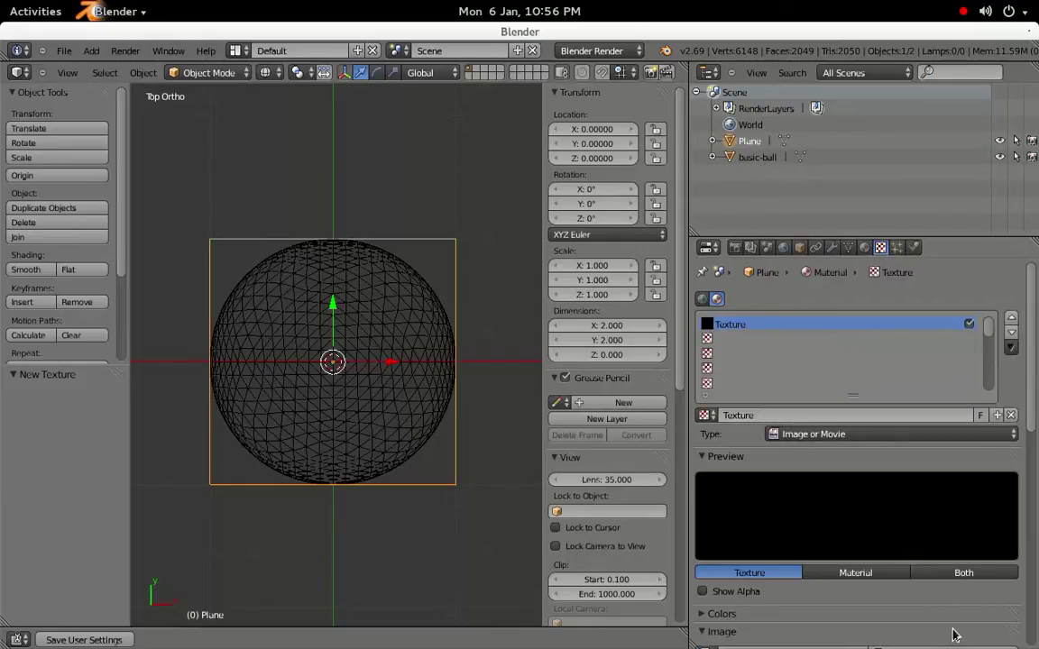
- Load catseye.png from the catseye-ball folder as the texture's image
scroll(952, 629, "down", 1)
scroll(952, 622, "down", 5)
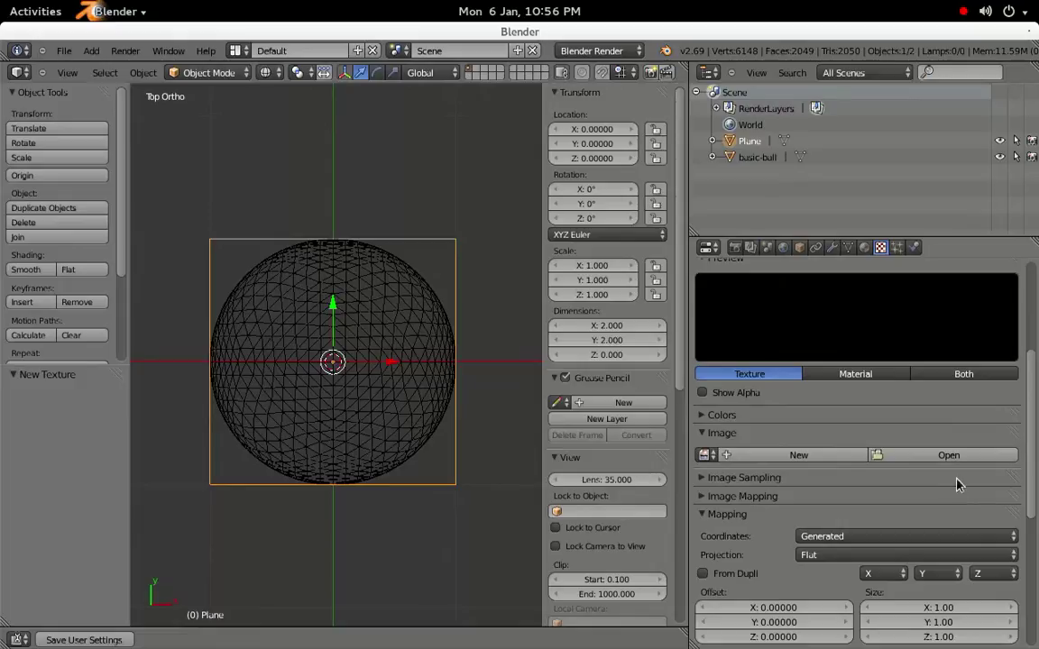
left_click(931, 455)
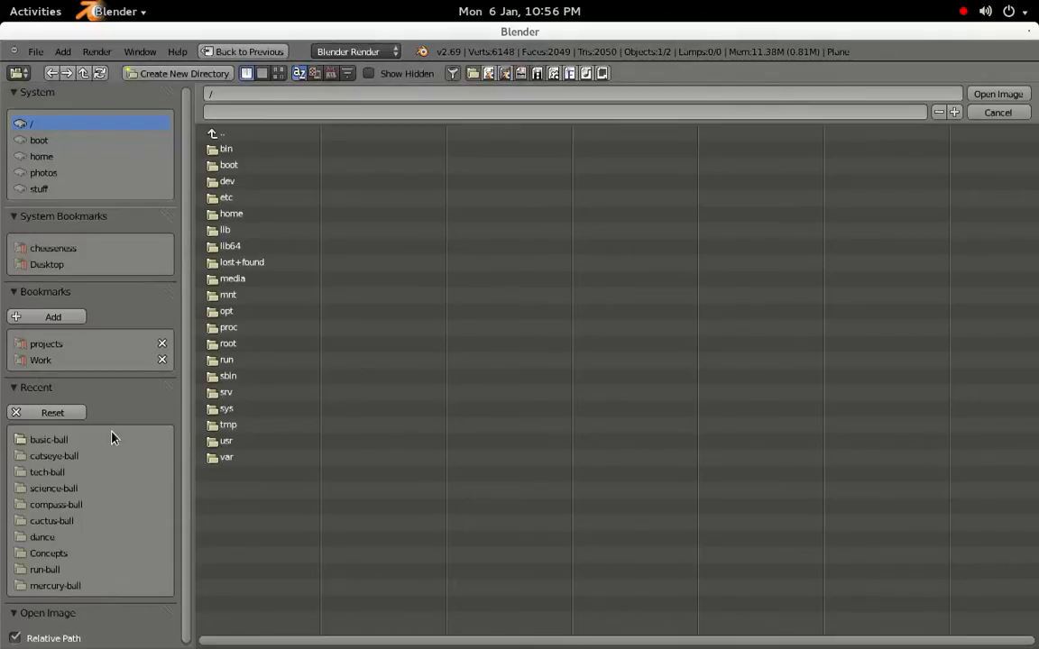
left_click(68, 455)
left_click(255, 166)
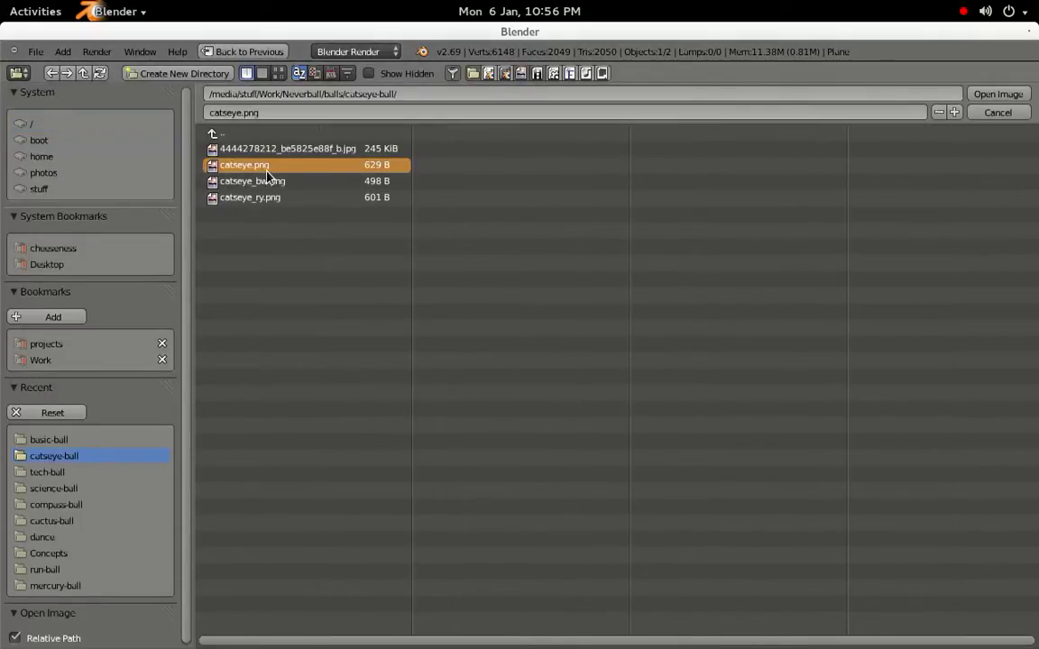
double_click(262, 166)
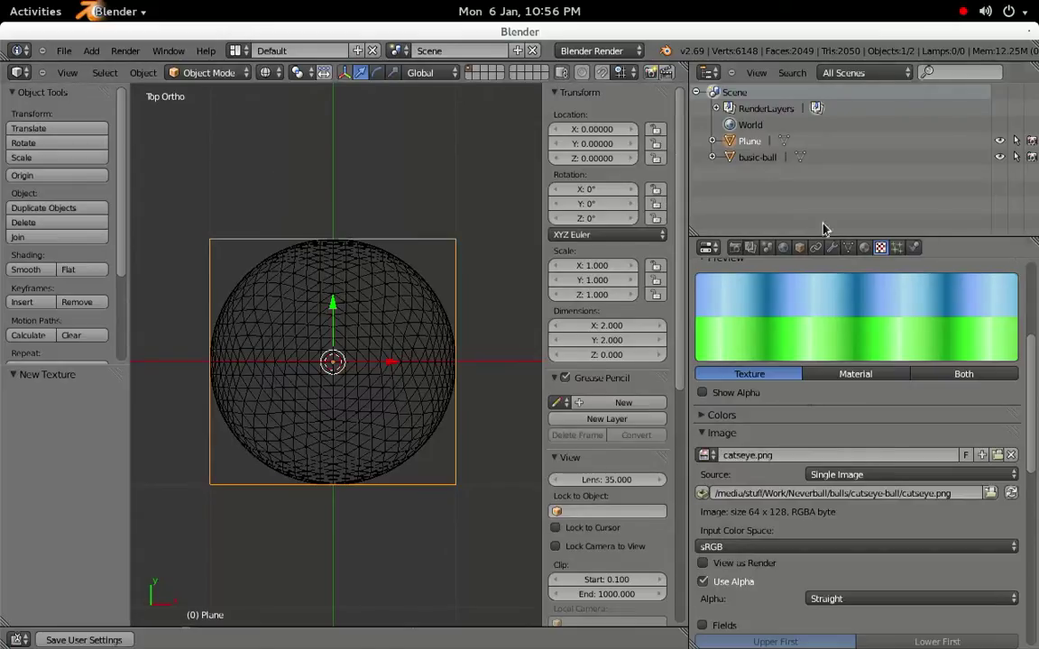
- Enlarge the outliner area, turn it into a UV/Image Editor and display catseye.png in it
left_click_drag(774, 246, 774, 322)
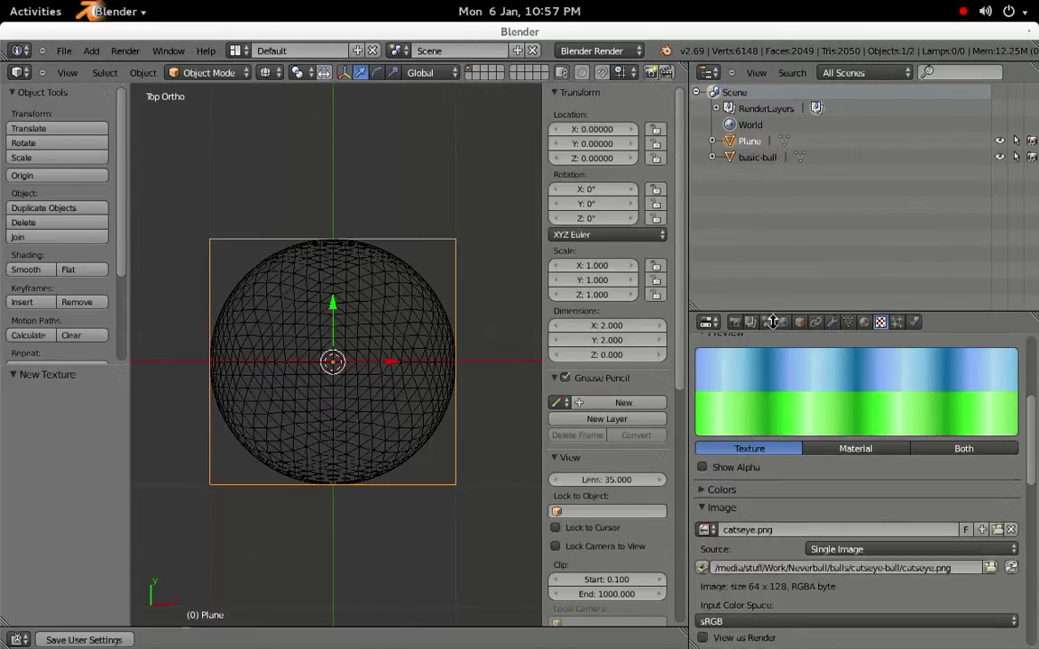
left_click(710, 73)
left_click(748, 192)
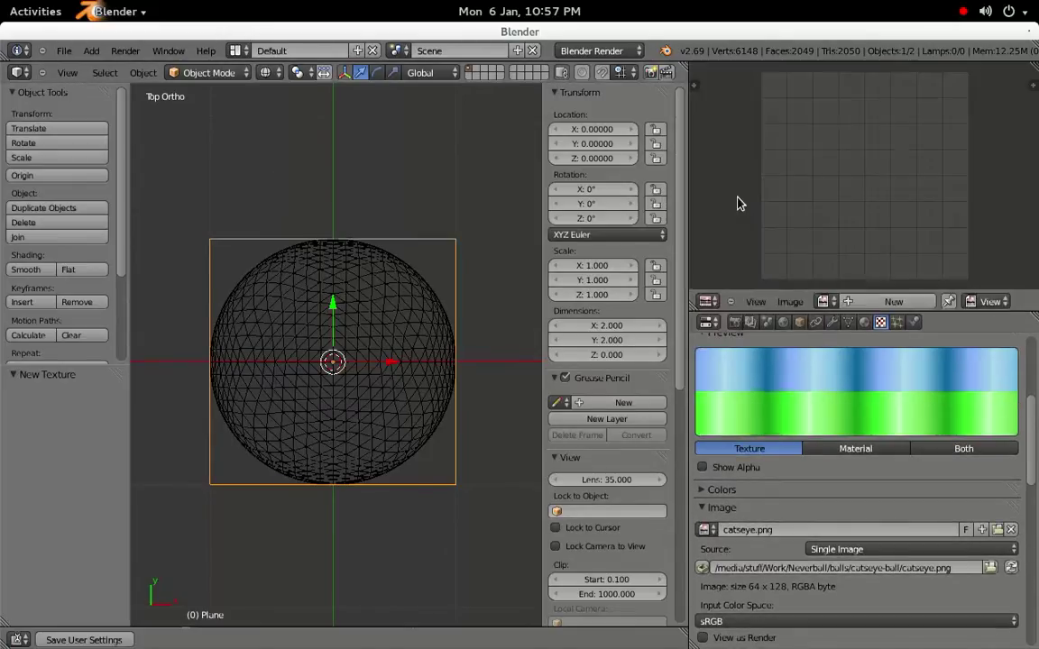
left_click(827, 301)
left_click(844, 327)
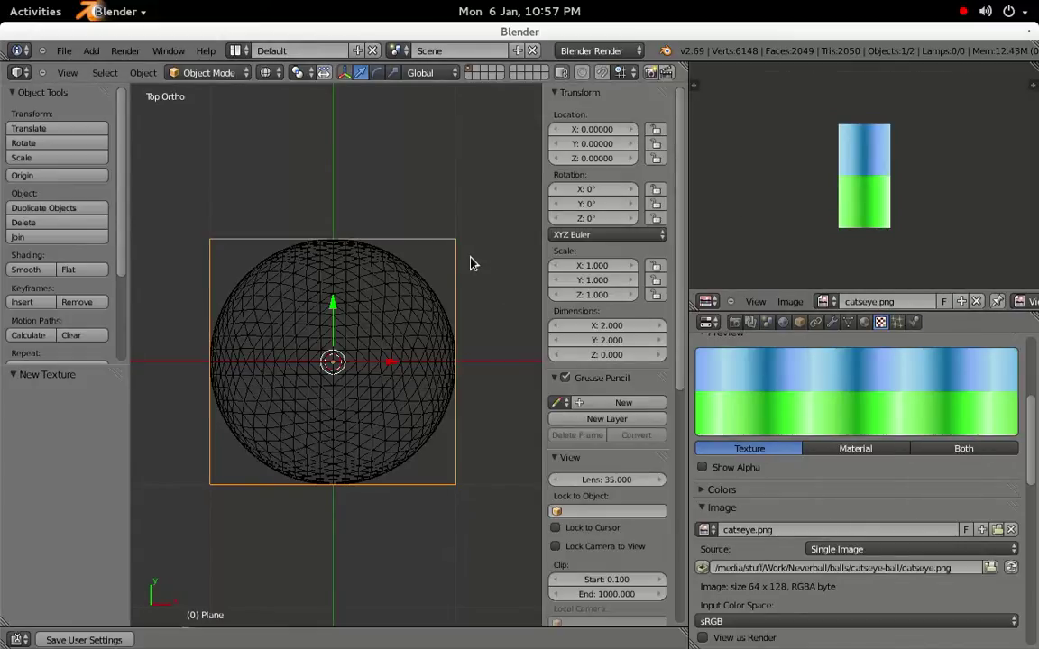
- Enter Edit Mode on the plane and unwrap its face onto the catseye.png image
key("Tab")
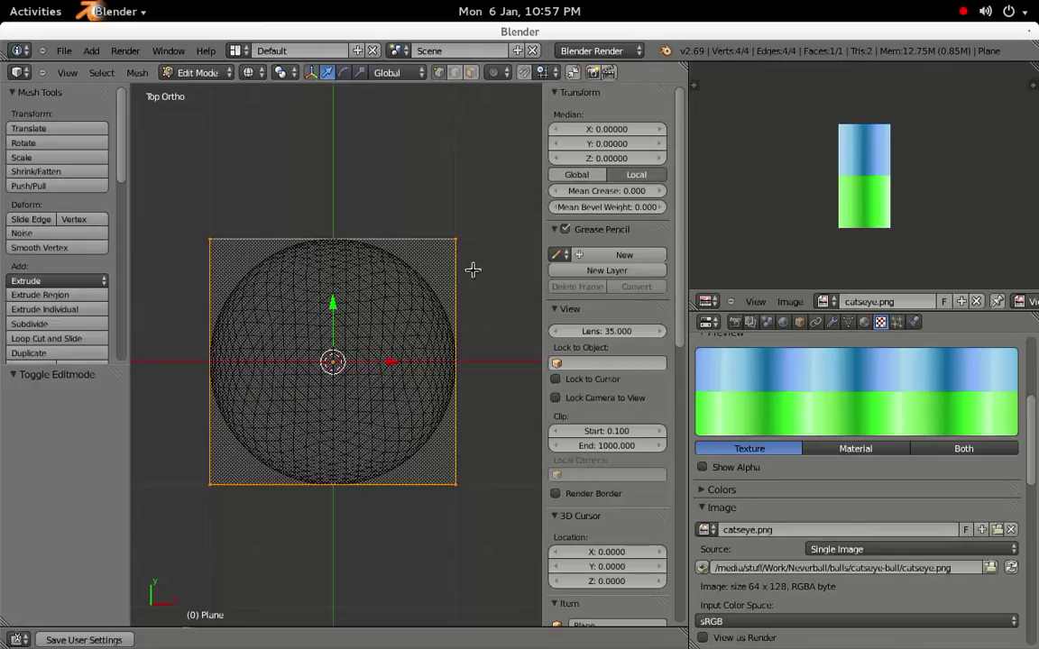
key("space")
type("u")
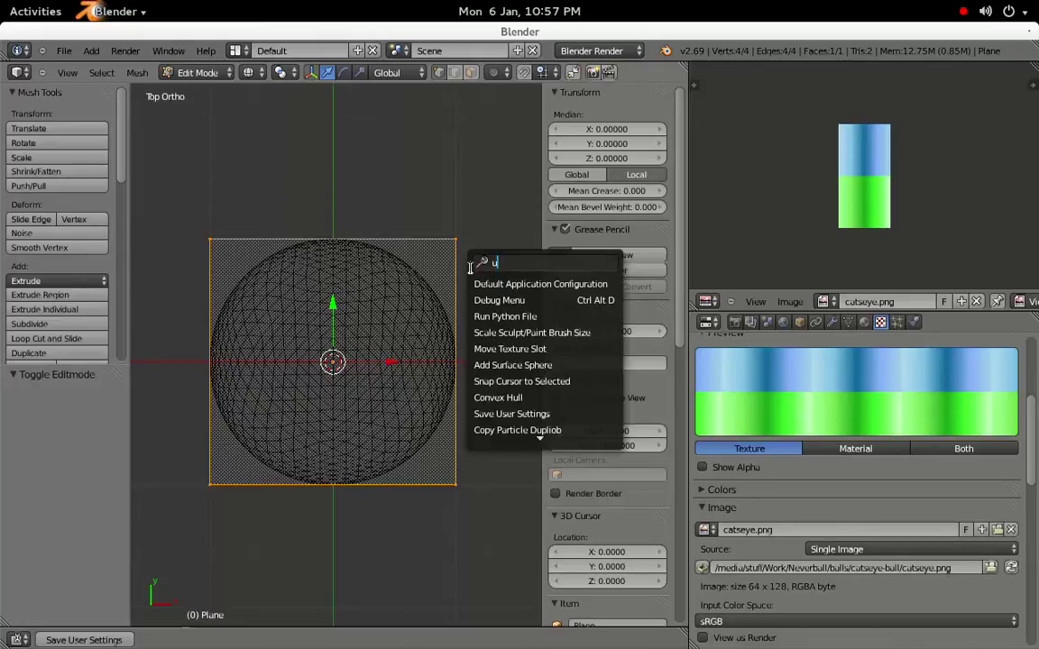
type("nwrup")
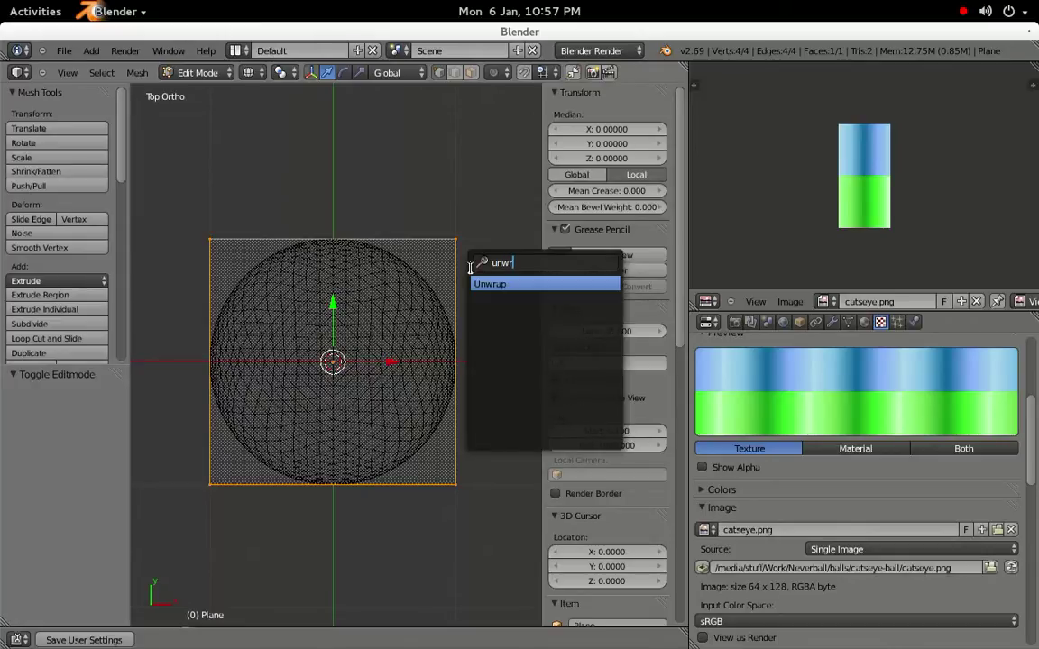
key("Return")
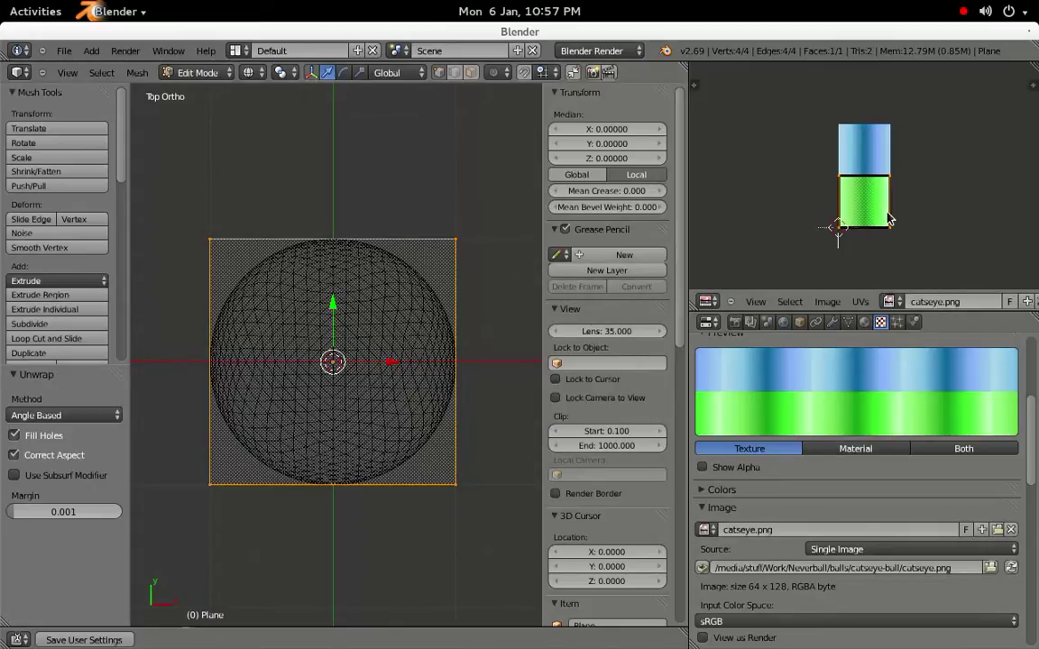
scroll(888, 221, "up", 3)
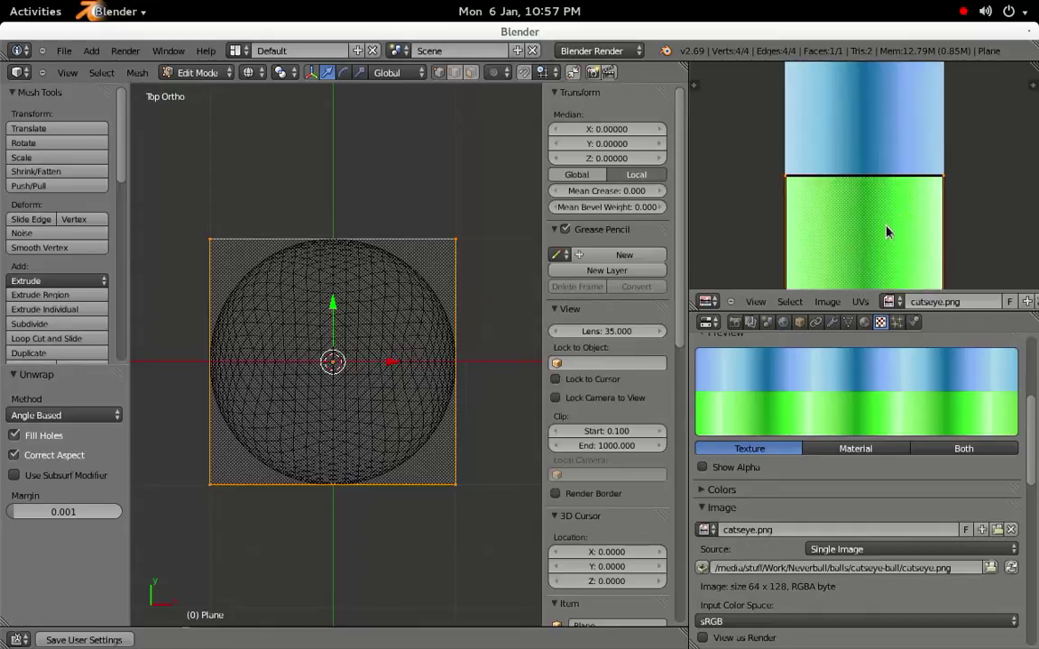
middle_click_drag(887, 232, 879, 152)
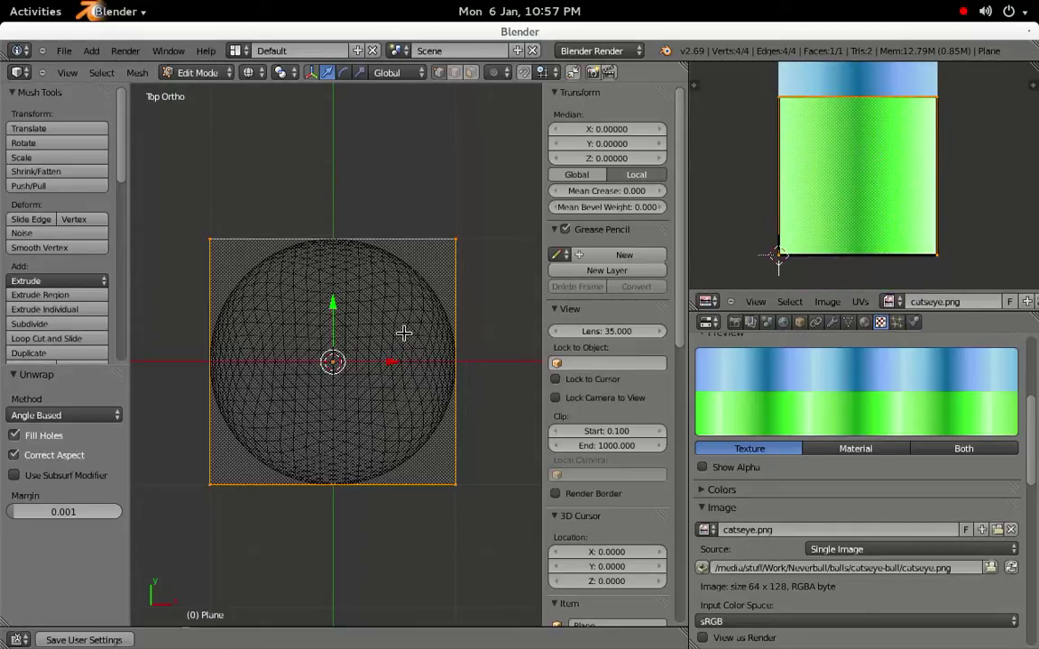
- Return to Object Mode and move the basic-ball object to layer 2
key("Tab")
right_click(440, 343)
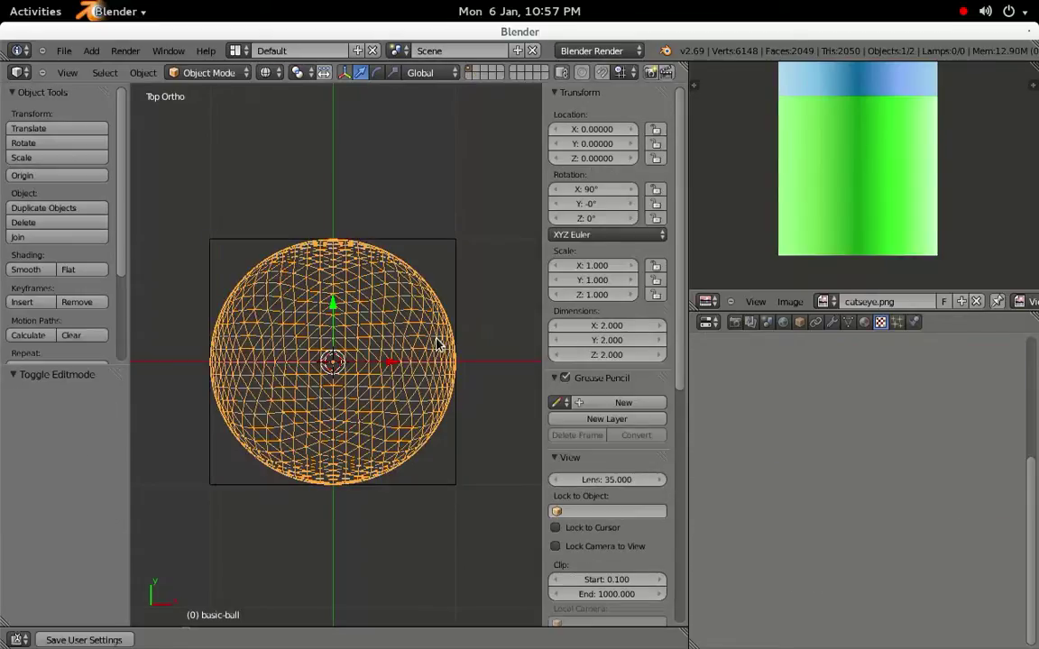
key("m")
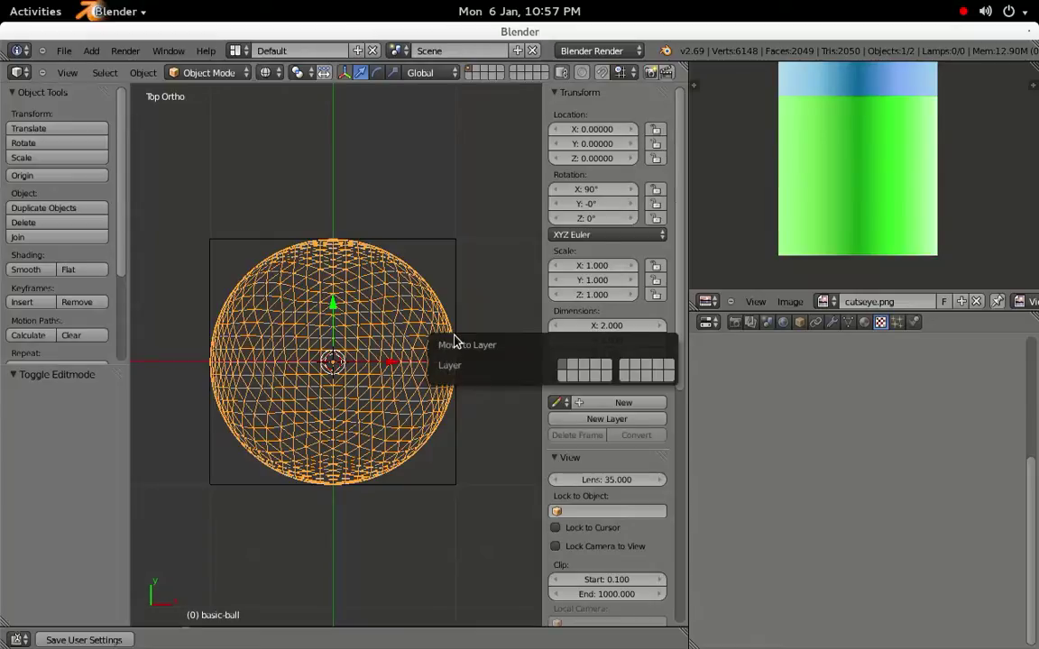
left_click(580, 372)
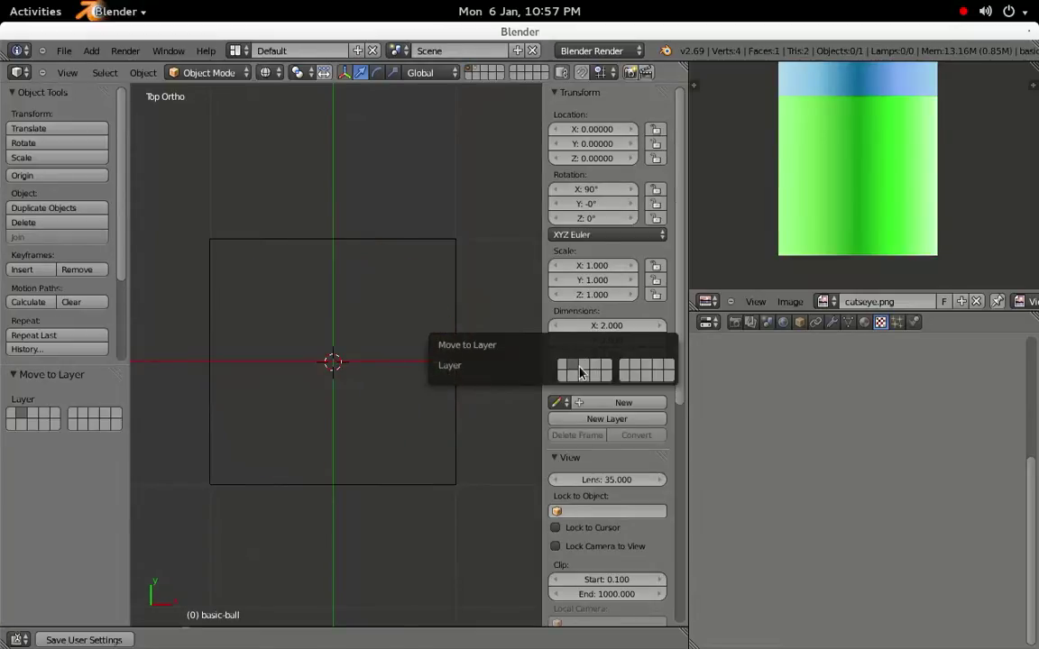
- Select the plane, preview it with Texture viewport shading, and return to the wireframe top view
right_click(410, 255)
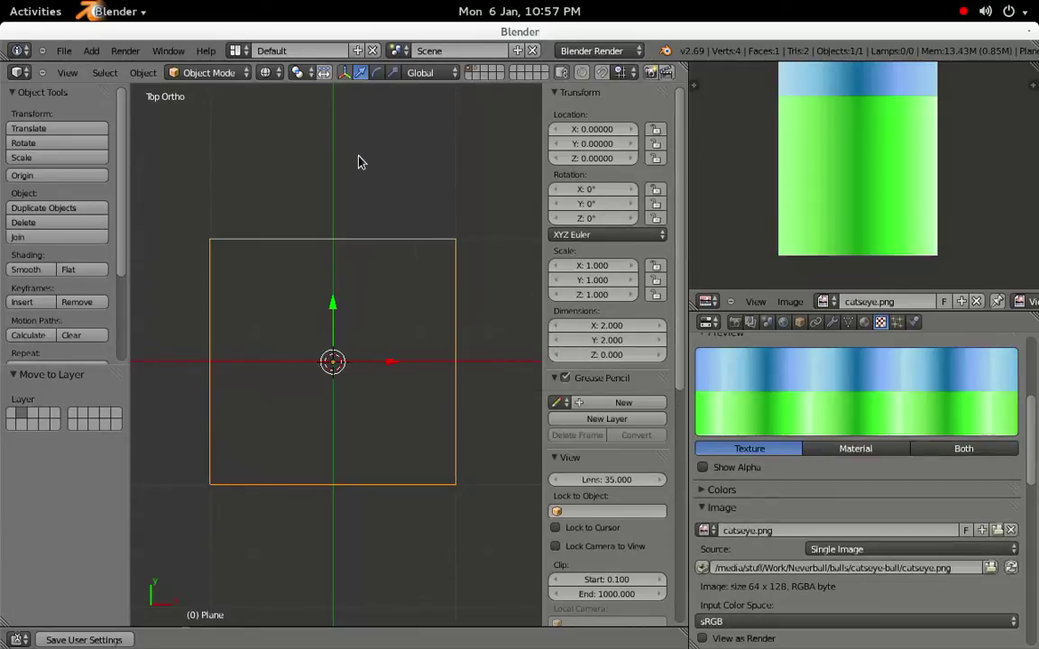
left_click(265, 72)
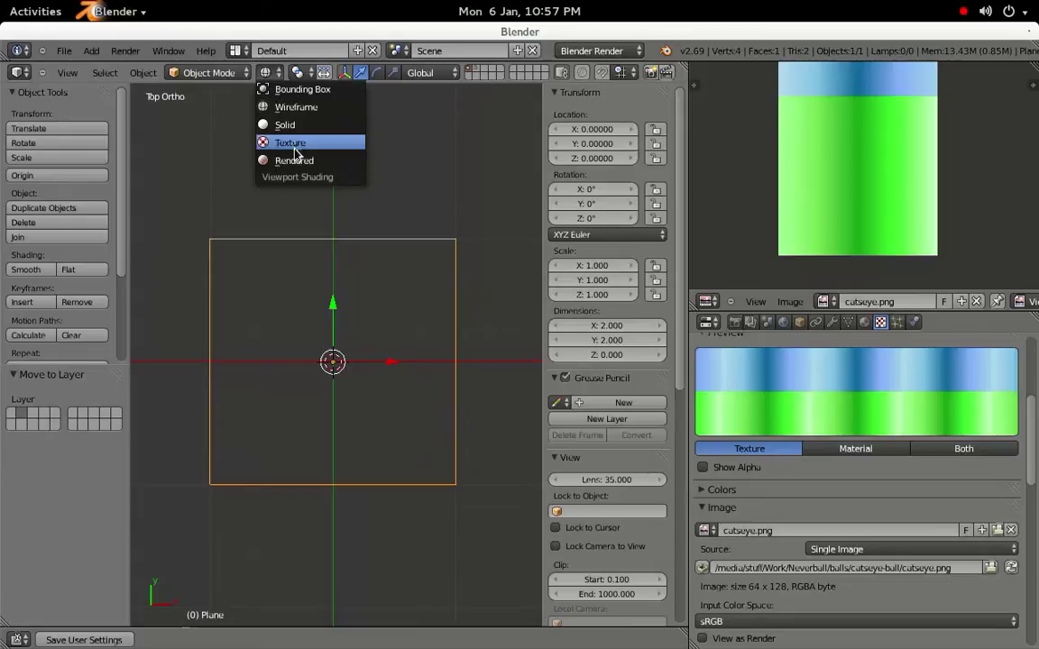
left_click(290, 140)
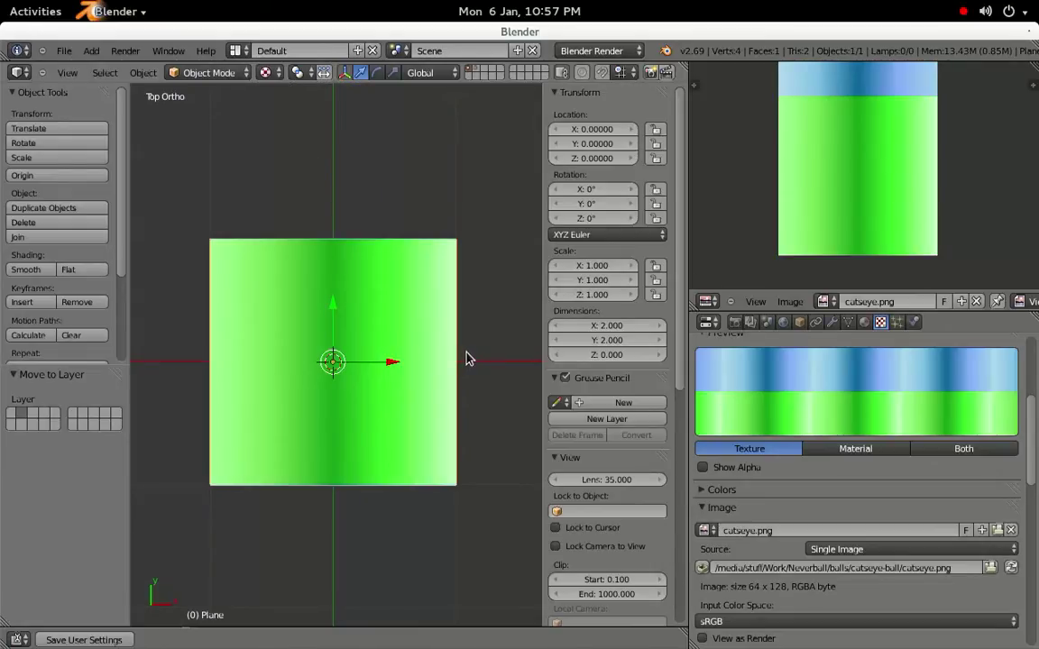
middle_click_drag(467, 359, 407, 361)
key("KP_7")
key("z")
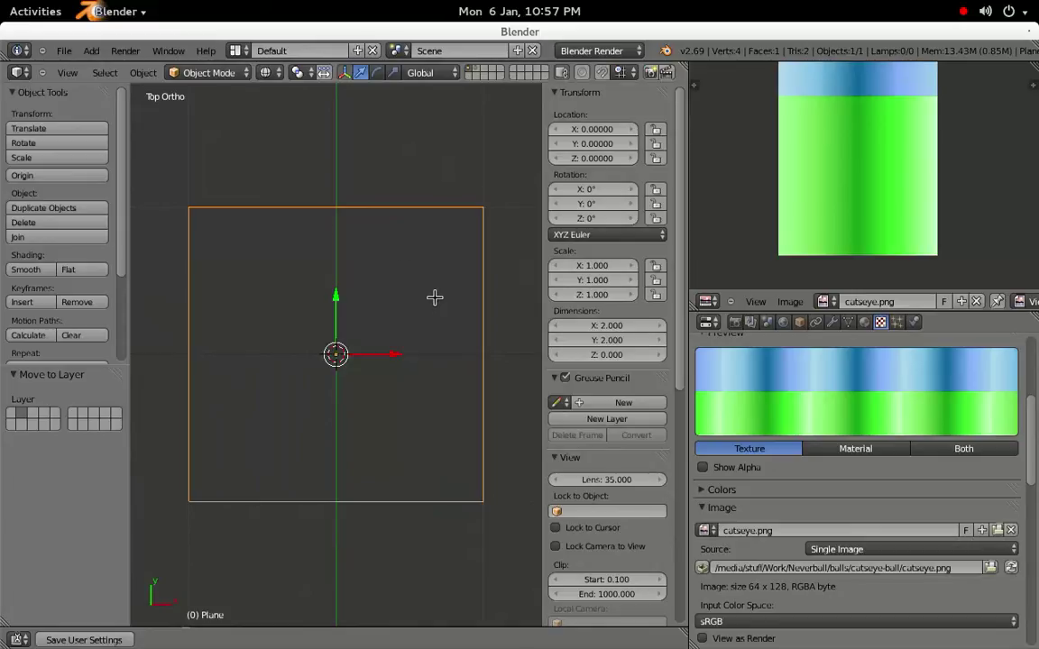
- Divide the plane into four equal horizontal strips in Edit Mode with three loop cuts at Y 0, 0.5 and -0.5
key("Tab")
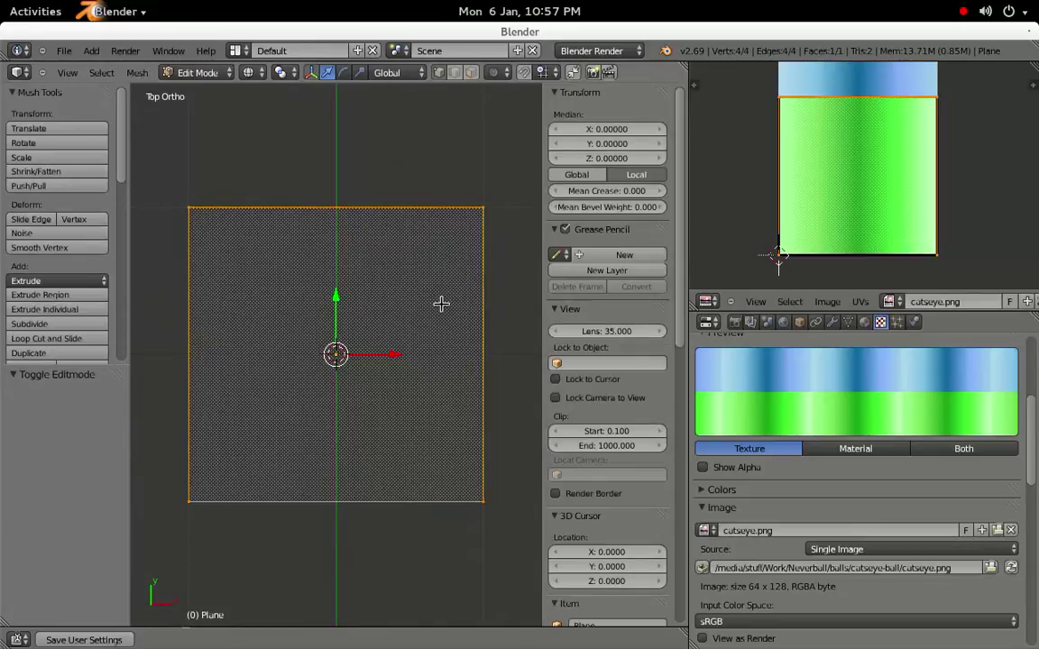
key("ctrl+r")
left_click(503, 378)
left_click(503, 378)
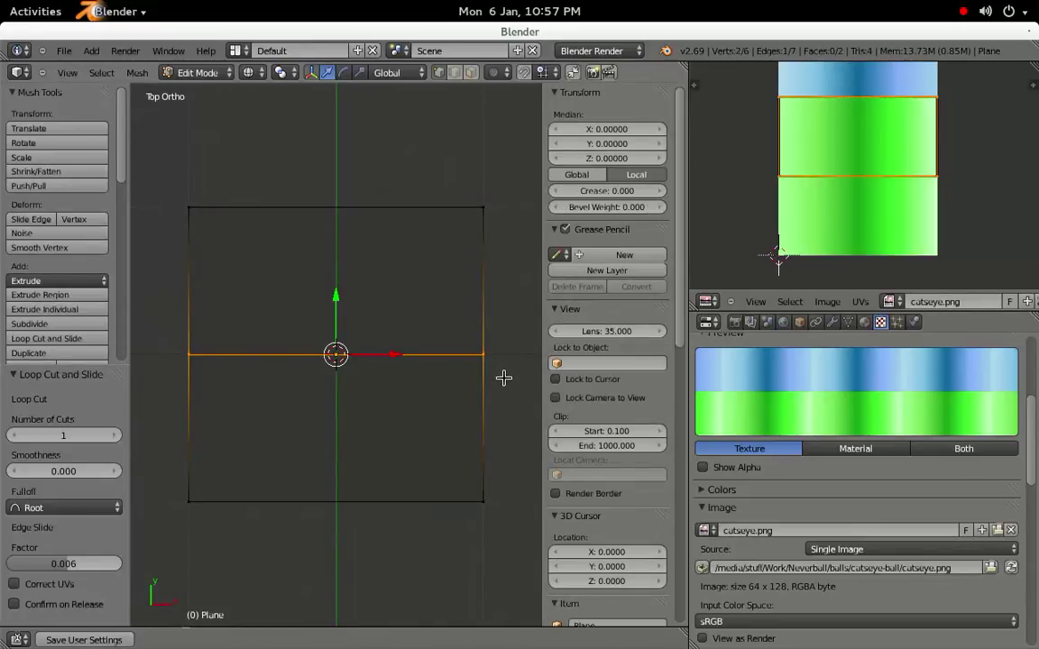
key("ctrl+r")
left_click(505, 309)
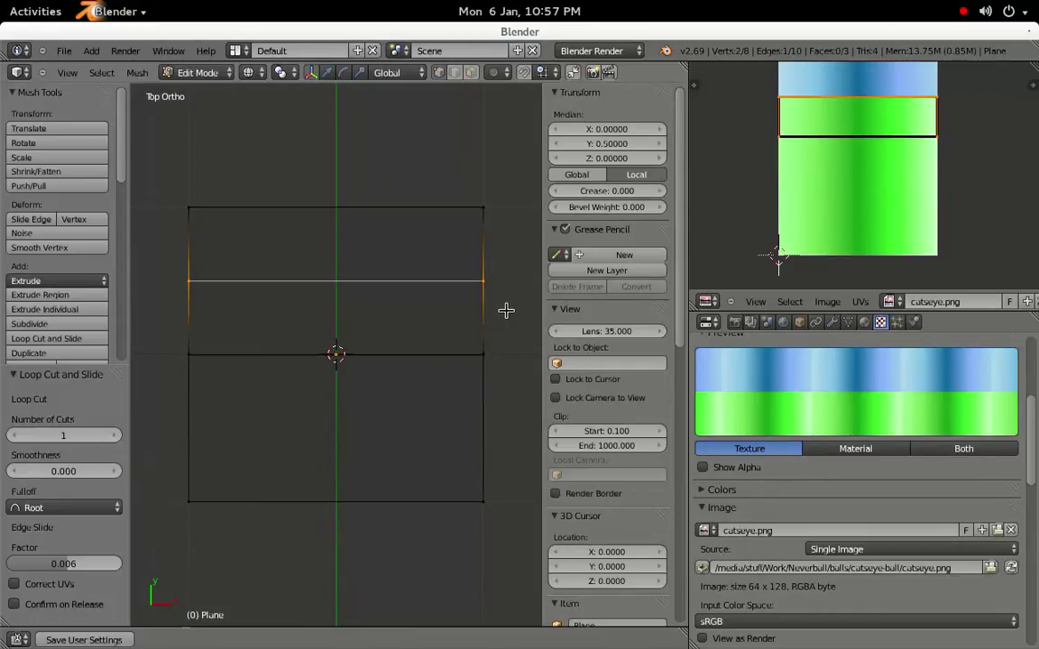
left_click(505, 308)
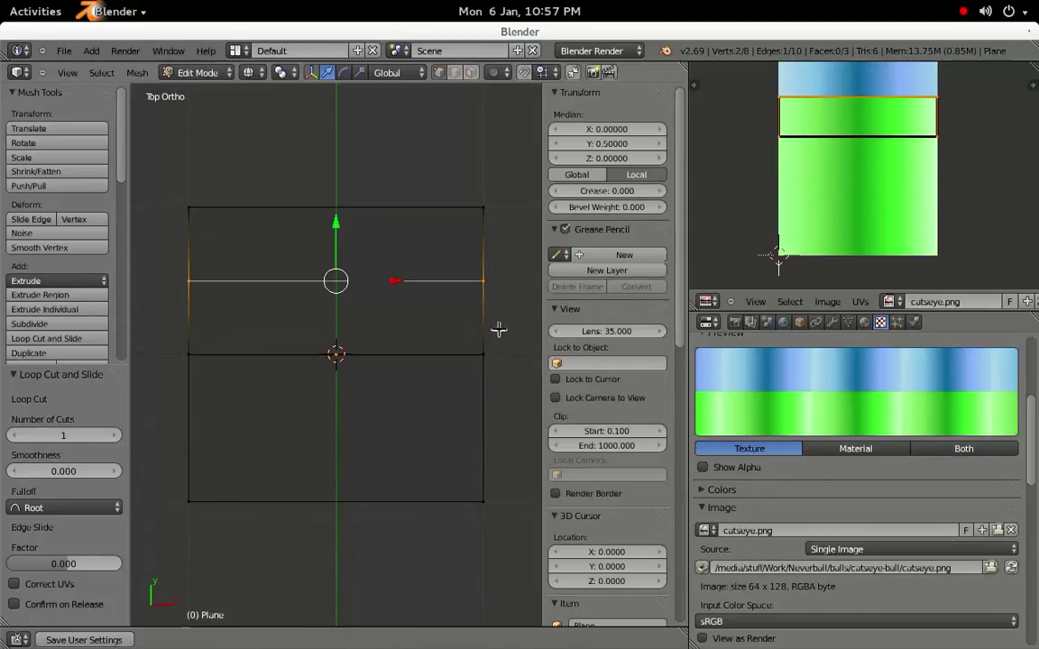
key("ctrl+r")
left_click(503, 453)
left_click(504, 454)
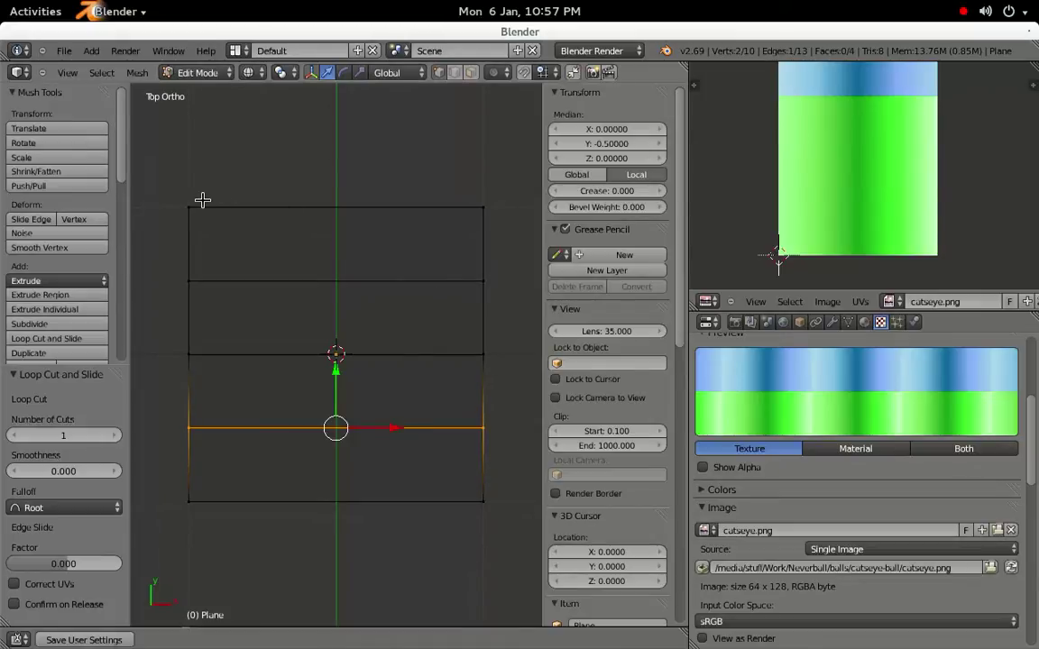
- Collapse the plane's top and bottom edges to points by scaling their vertices to 0 along X
key("a")
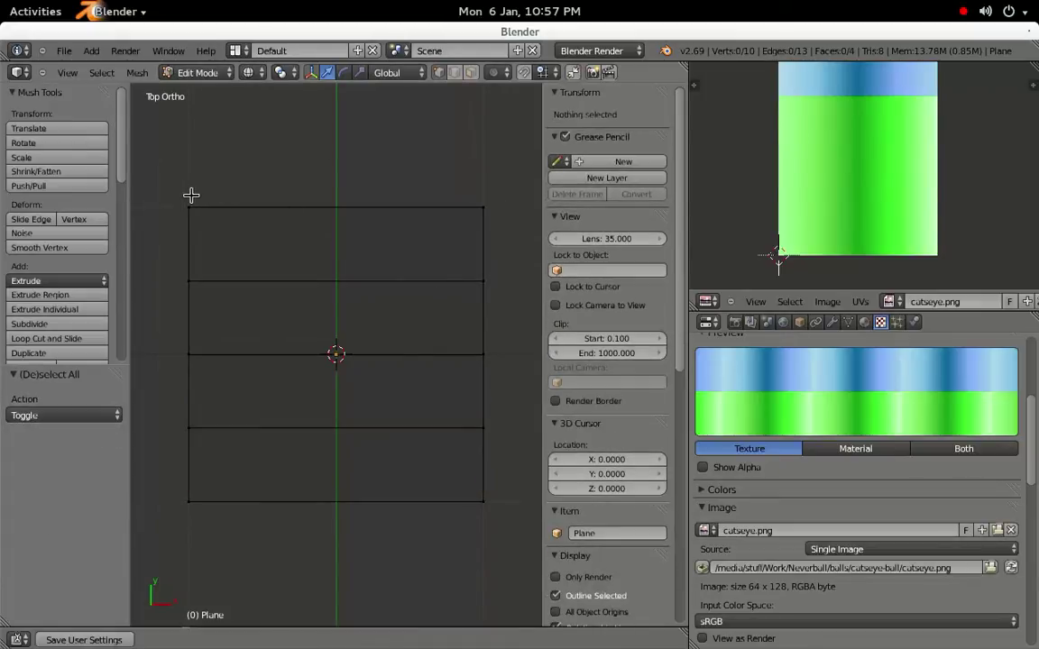
key("b")
left_click_drag(169, 190, 524, 259)
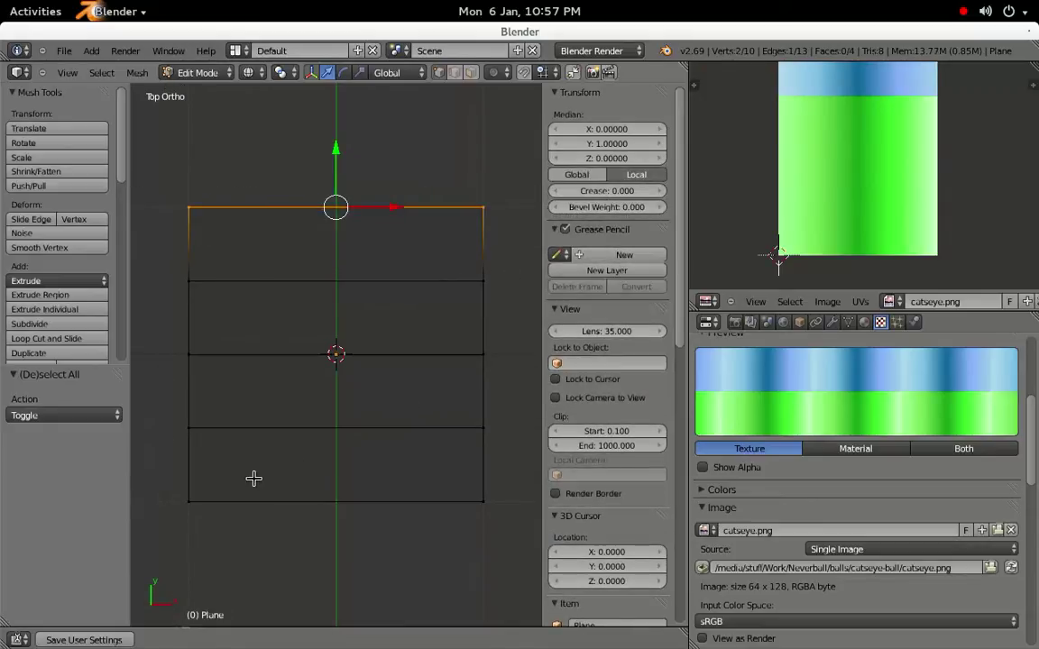
key("b")
left_click_drag(170, 493, 529, 557)
key("s")
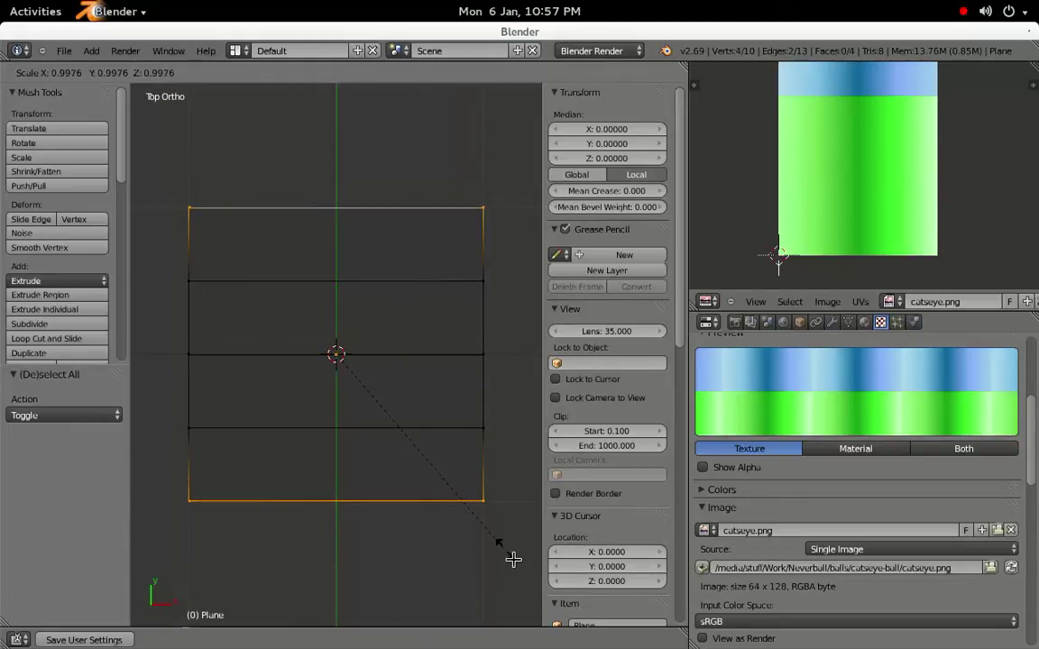
key("x")
key("0")
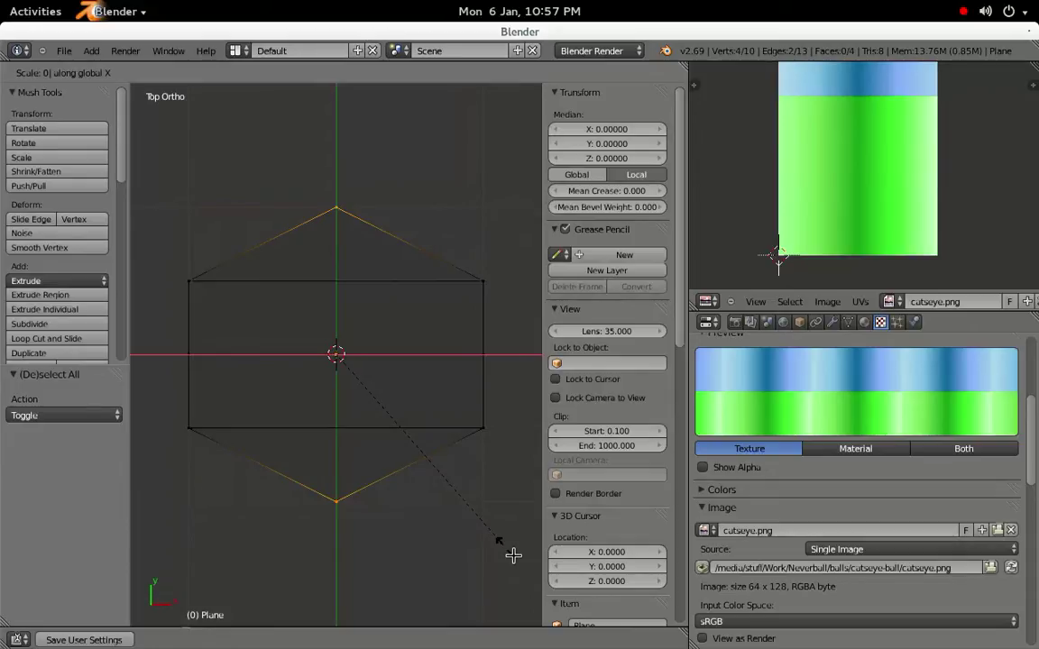
key("Return")
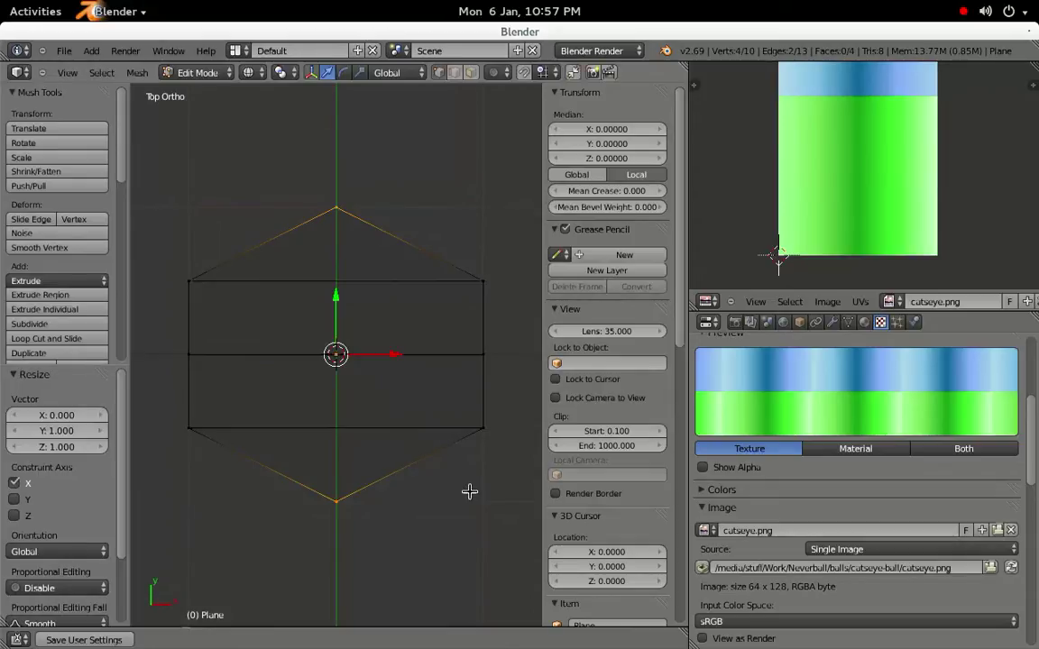
- Narrow the three middle vertex rows by scaling them to about 0.44 along X
key("a")
key("b")
left_click_drag(180, 266, 494, 446)
key("s")
key("x")
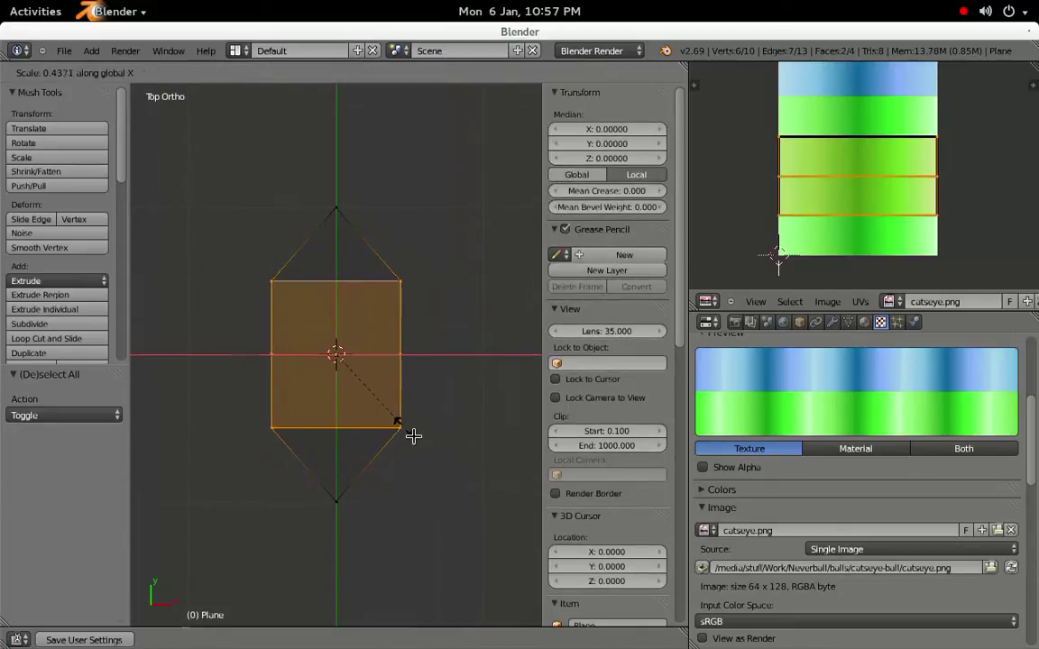
left_click(413, 436)
key("a")
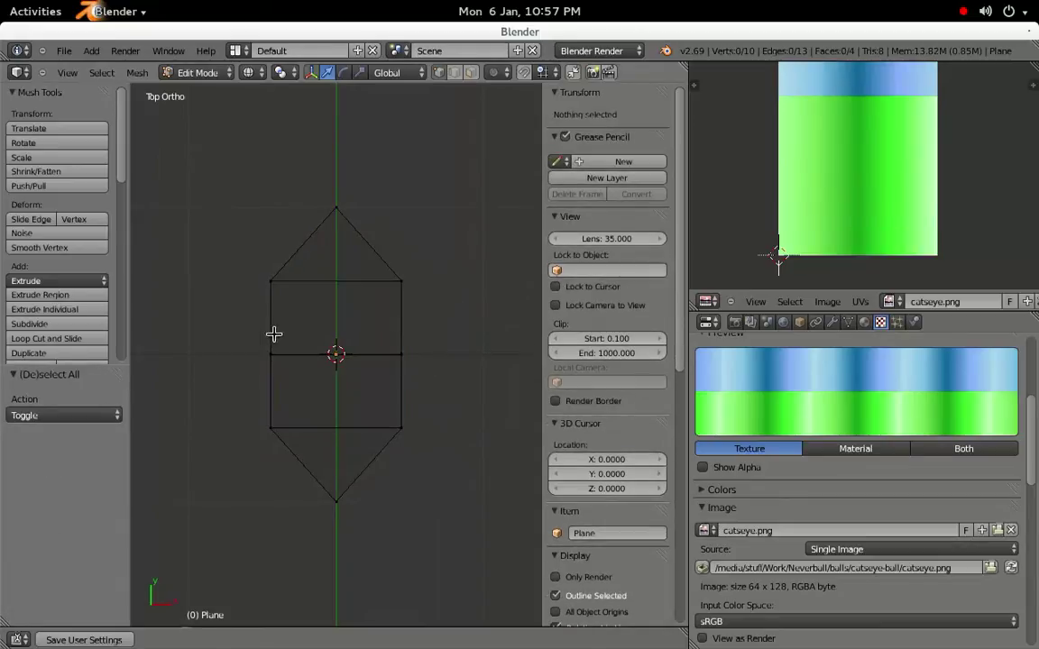
- Rotate the upper inner vertex row so that its right end tilts upward
key("b")
left_click_drag(253, 241, 467, 321)
key("r")
left_click(452, 317)
key("a")
- Rotate the lower inner vertex row about 16.5°, shift it slightly down and right, and scale it down
right_click(270, 427)
right_click(401, 427, "shift")
key("r")
left_click(462, 503)
key("g")
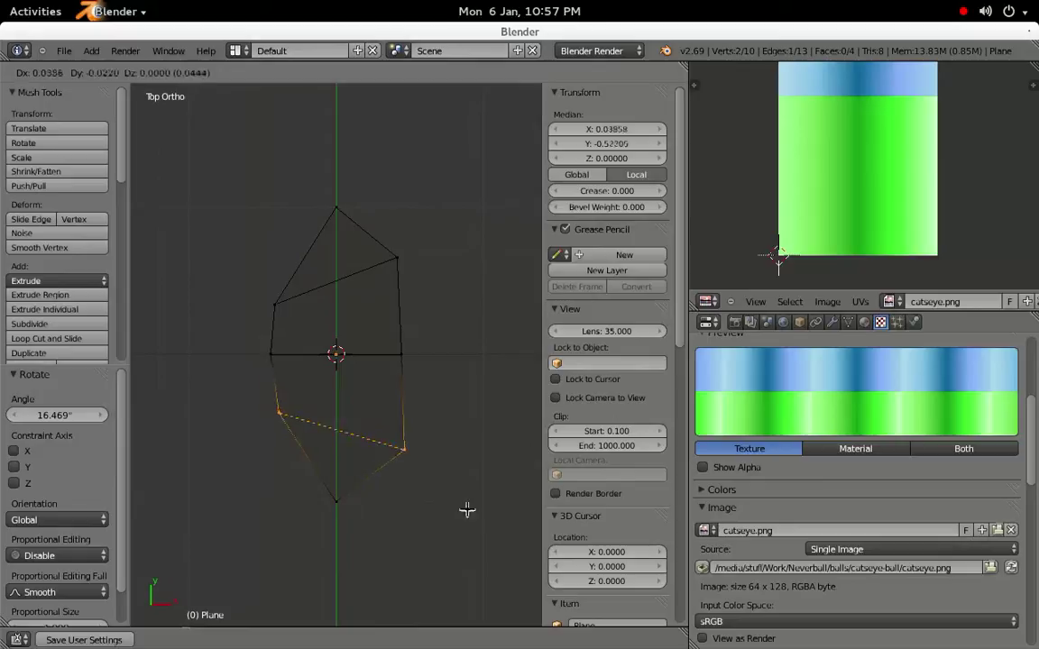
left_click(474, 519)
key("s")
left_click(442, 502)
key("a")
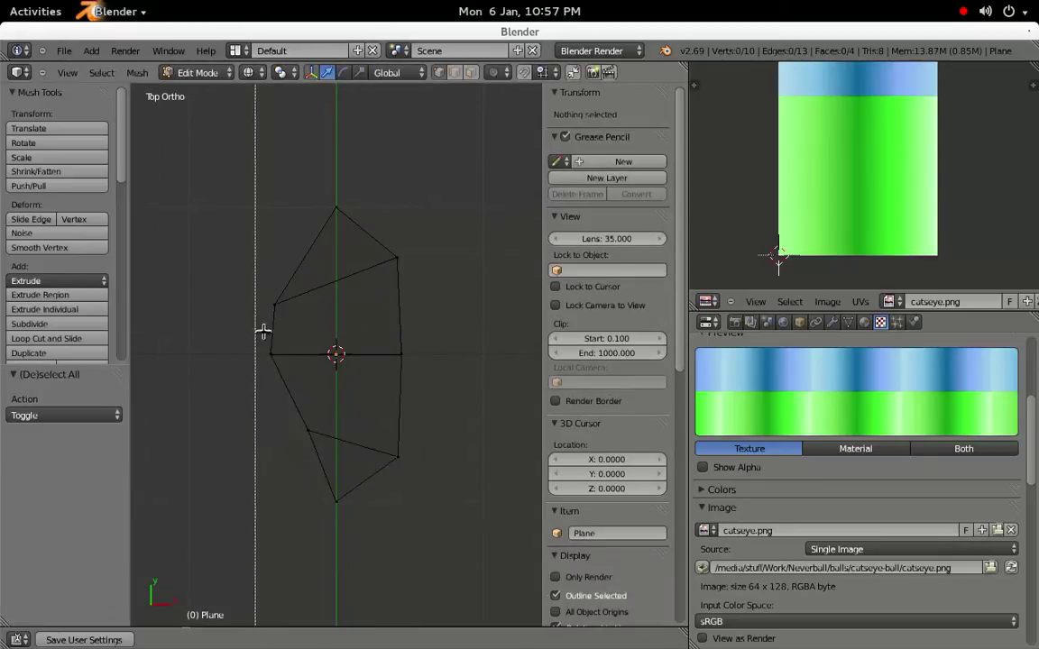
- Scale up the middle vertex row and move it slightly downward
right_click(263, 343)
right_click(423, 365, "shift")
key("s")
left_click(477, 412)
key("g")
left_click(468, 435)
- Add a loop cut between the upper and middle rows and scale it by about 1.18
key("ctrl+r")
left_click(418, 316)
left_click(429, 317)
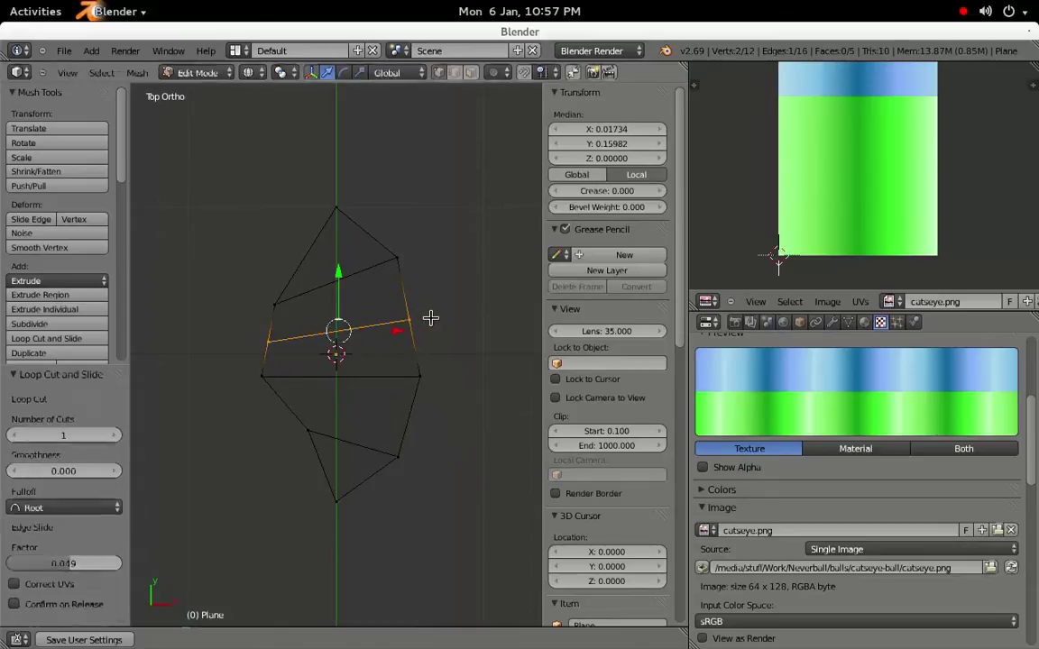
key("s")
left_click(447, 319)
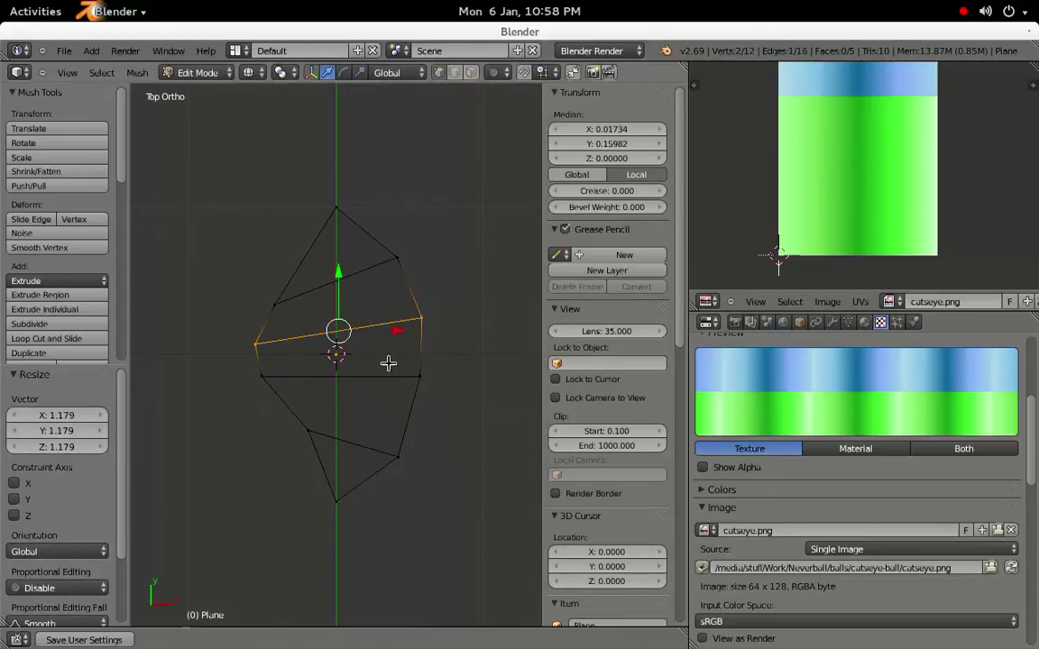
- Move the upper row's right vertex inward to slim the shape below the top point
right_click(396, 258)
key("g")
left_click(388, 265)
key("a")
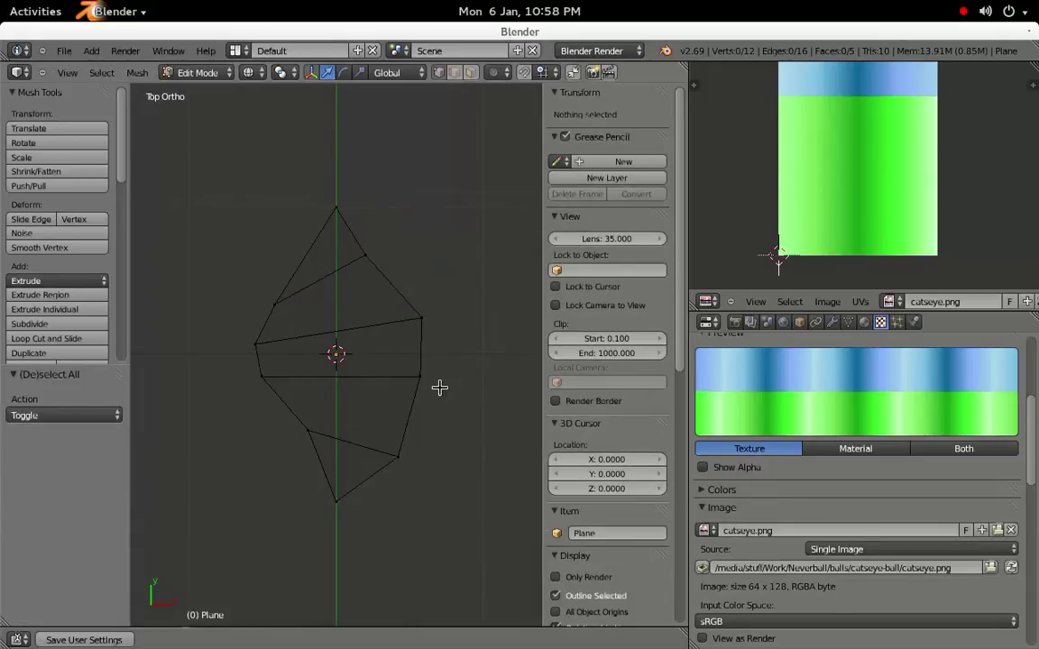
- Add a Subdivision Surface modifier with 2 view subdivisions and check the smoothed outline in Object Mode
left_click(832, 322)
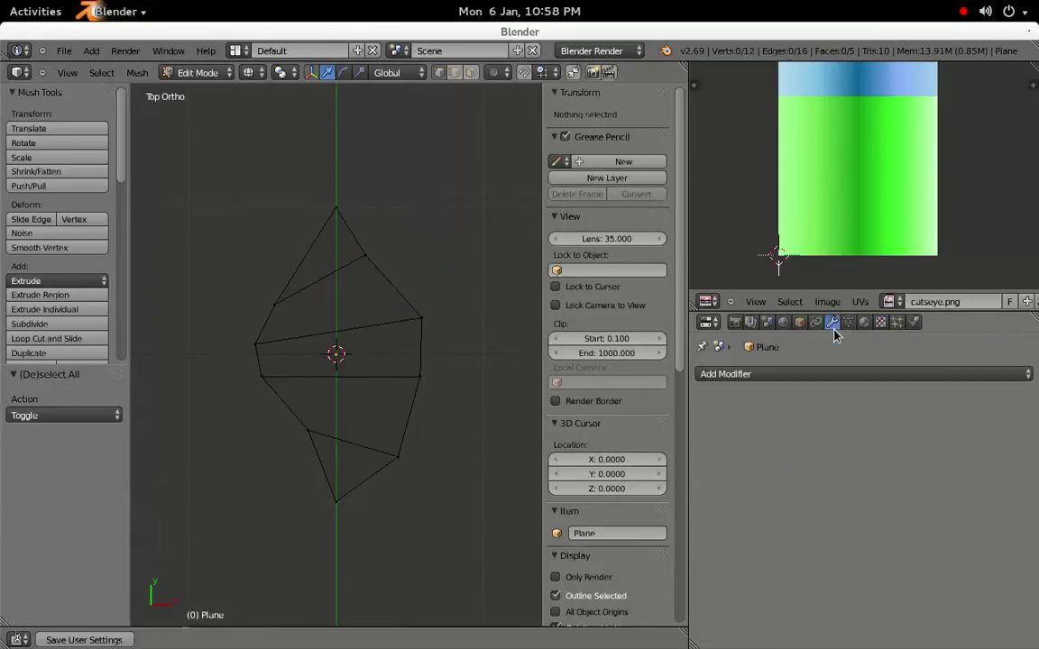
left_click(799, 374)
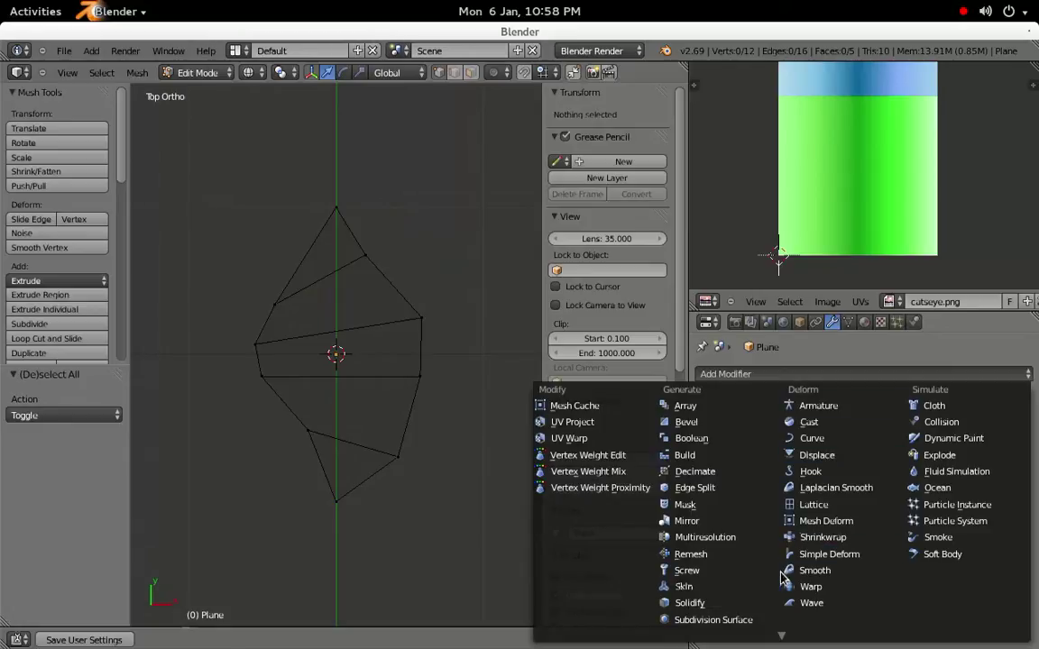
left_click(691, 620)
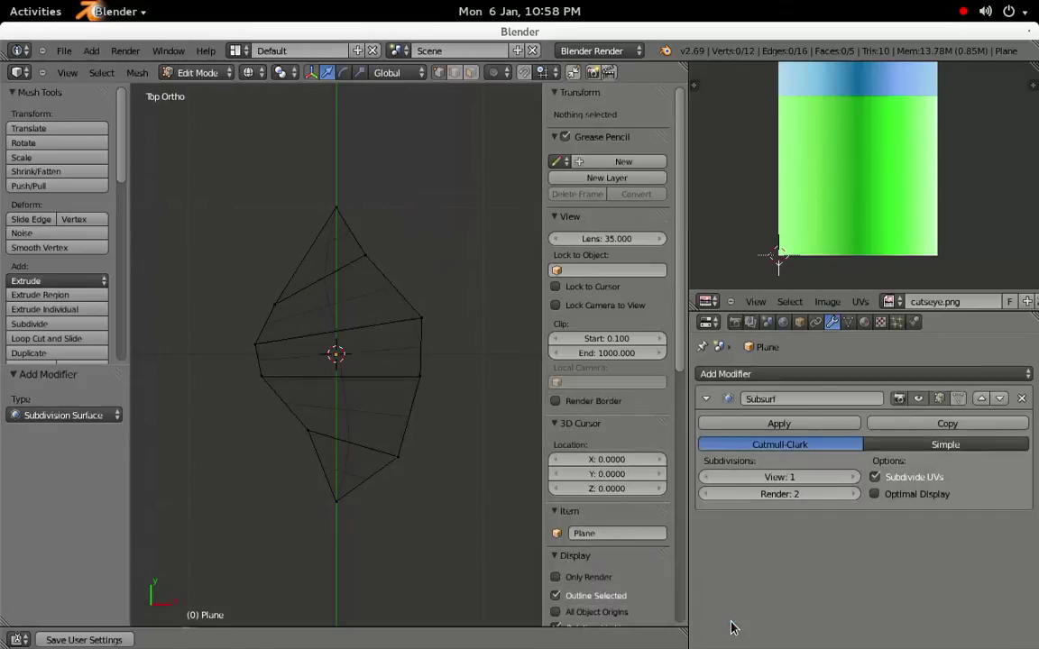
left_click(853, 477)
key("ctrl+z")
key("ctrl+z")
key("ctrl+z")
key("ctrl+z")
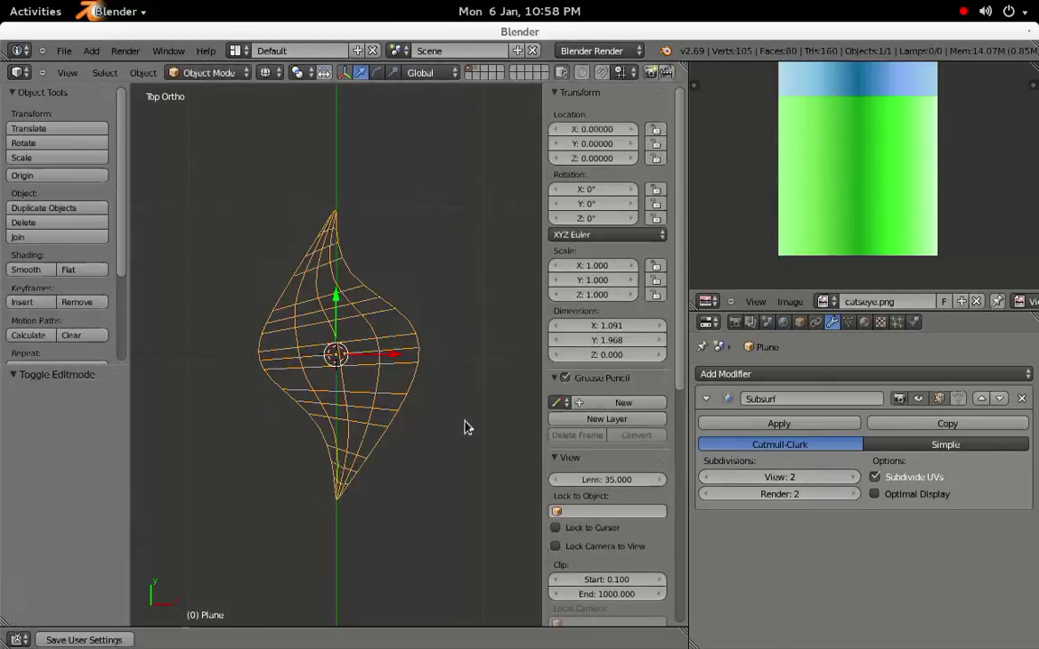
- Reposition the outline vertices in Edit Mode to make the curved cat's-eye shape narrower
key("Tab")
key("ctrl+z")
key("ctrl+z")
key("ctrl+z")
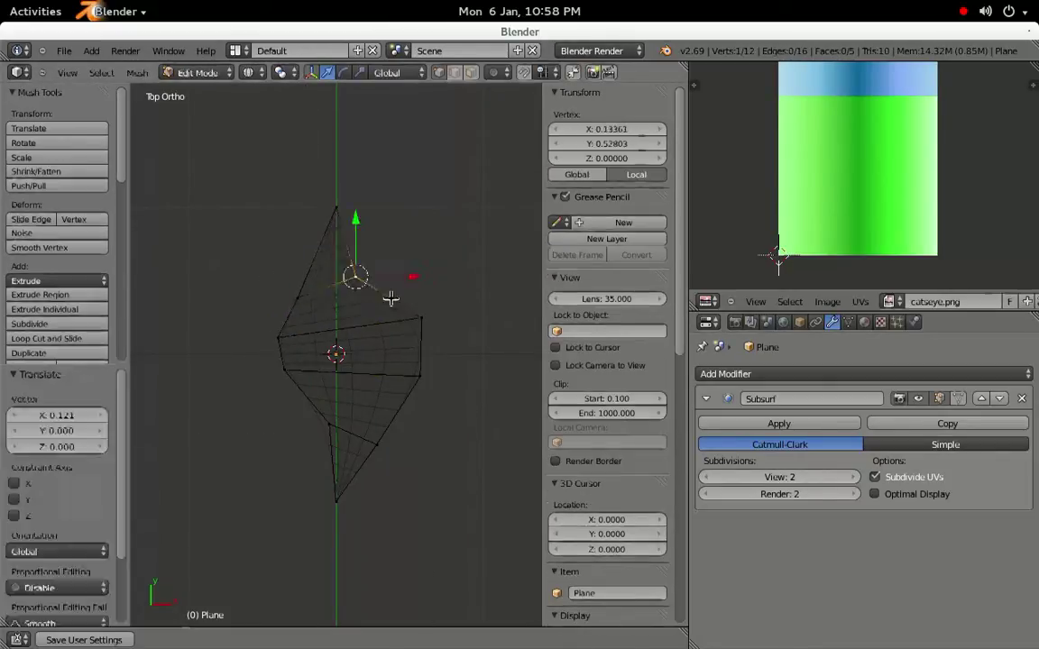
- Preview the shape with Texture viewport shading from several angles, ending in the top view
left_click(267, 72)
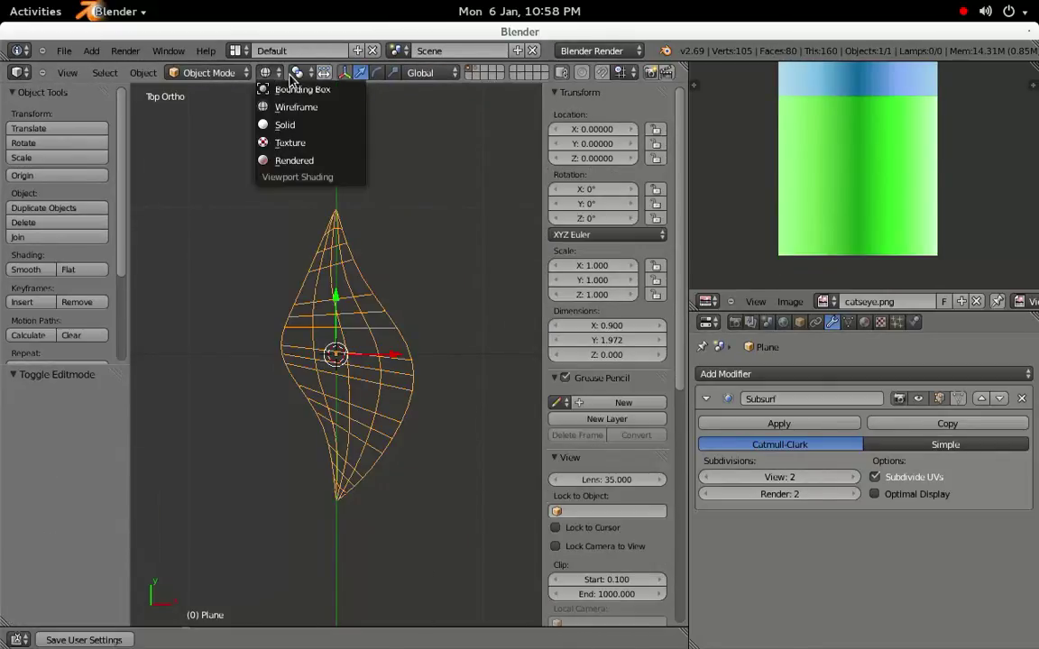
left_click(299, 160)
mouse_move(508, 322)
middle_mouse_down()
mouse_move(508, 341)
mouse_move(476, 345)
mouse_move(531, 336)
mouse_move(307, 357)
mouse_move(347, 359)
mouse_move(510, 351)
mouse_move(172, 336)
middle_mouse_up()
key("KP_7")
- Duplicate the whole mesh in place, flip the copy's normals, and check both sides in Object Mode
key("Tab")
key("a")
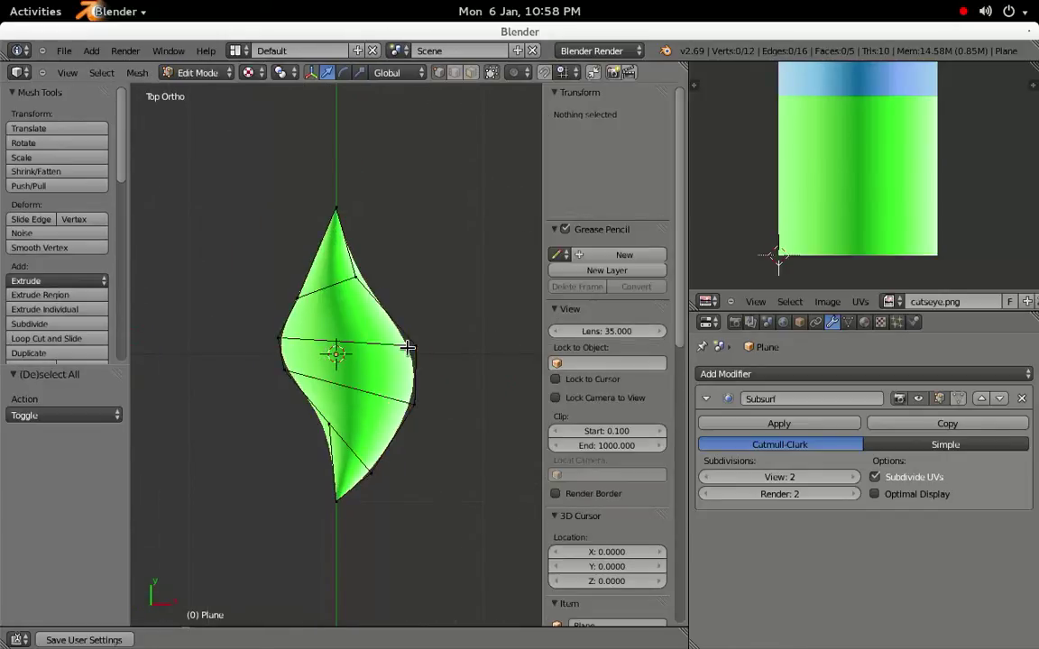
key("a")
key("e")
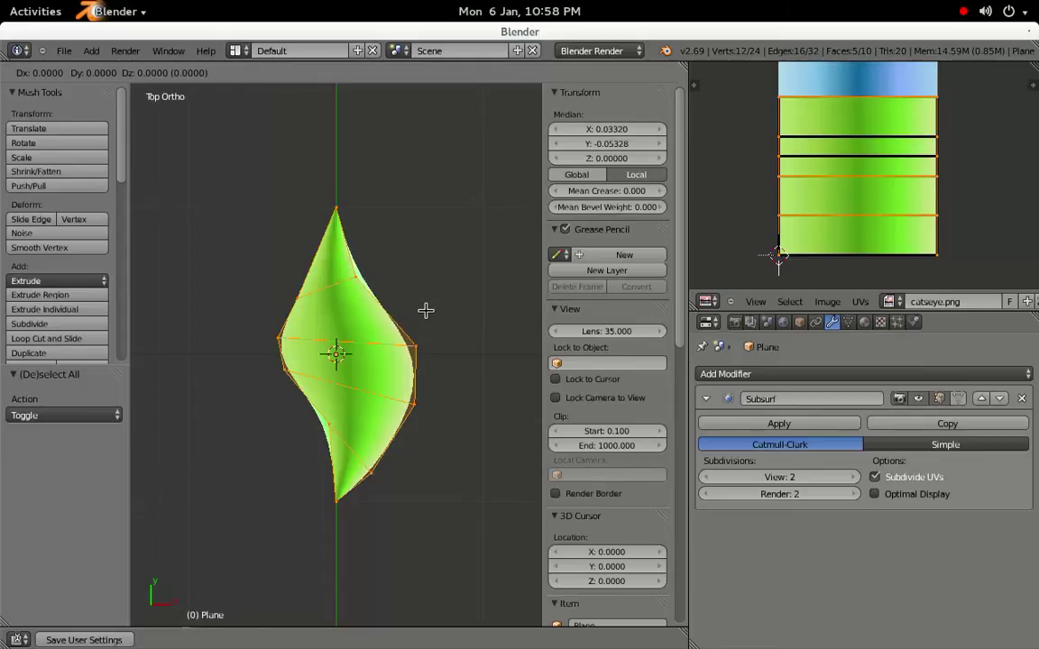
right_click(426, 311)
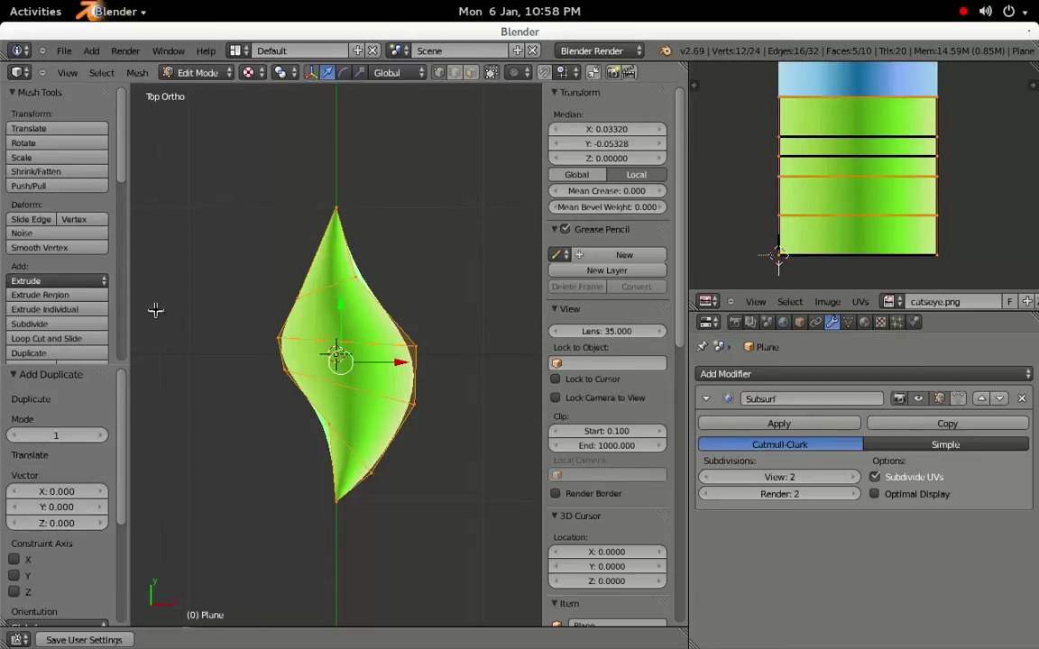
scroll(126, 225, "down", 8)
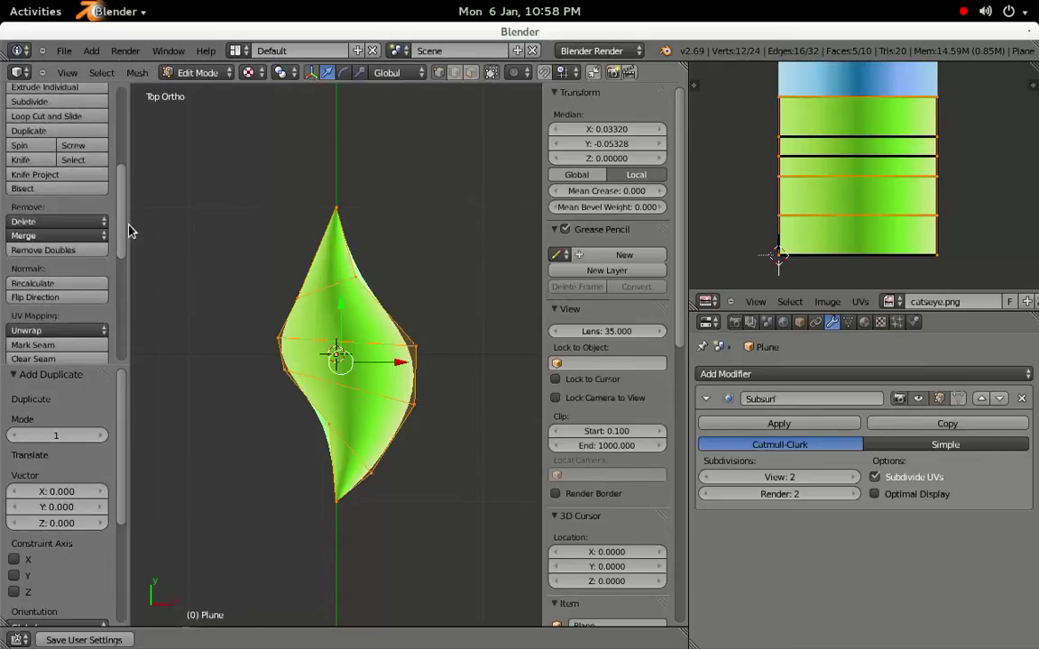
left_click(92, 289)
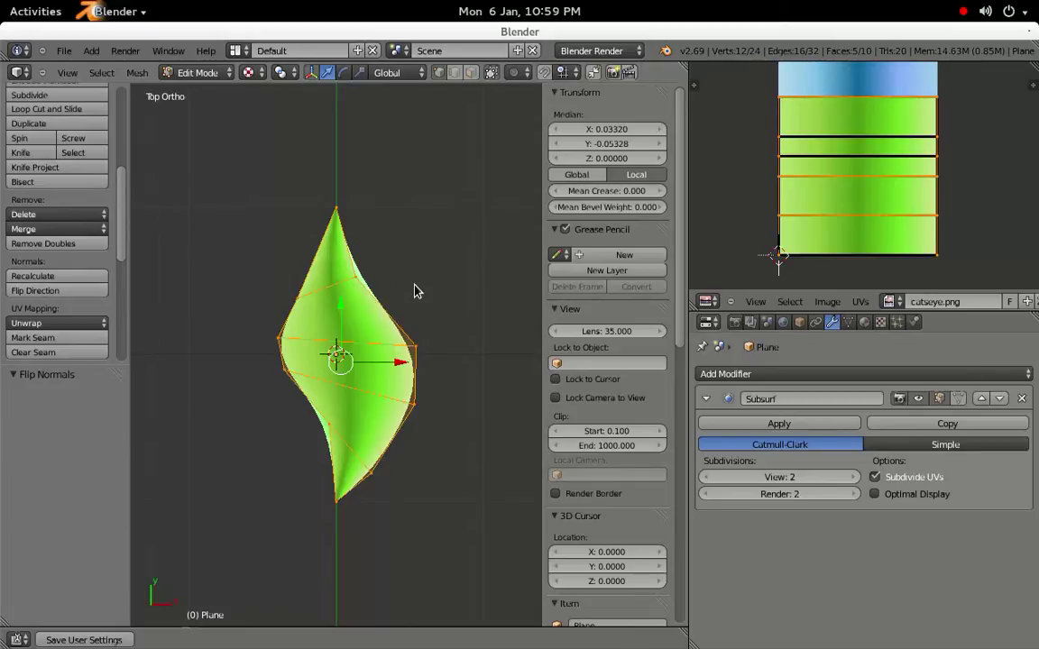
key("Tab")
middle_click_drag(448, 301, 444, 325)
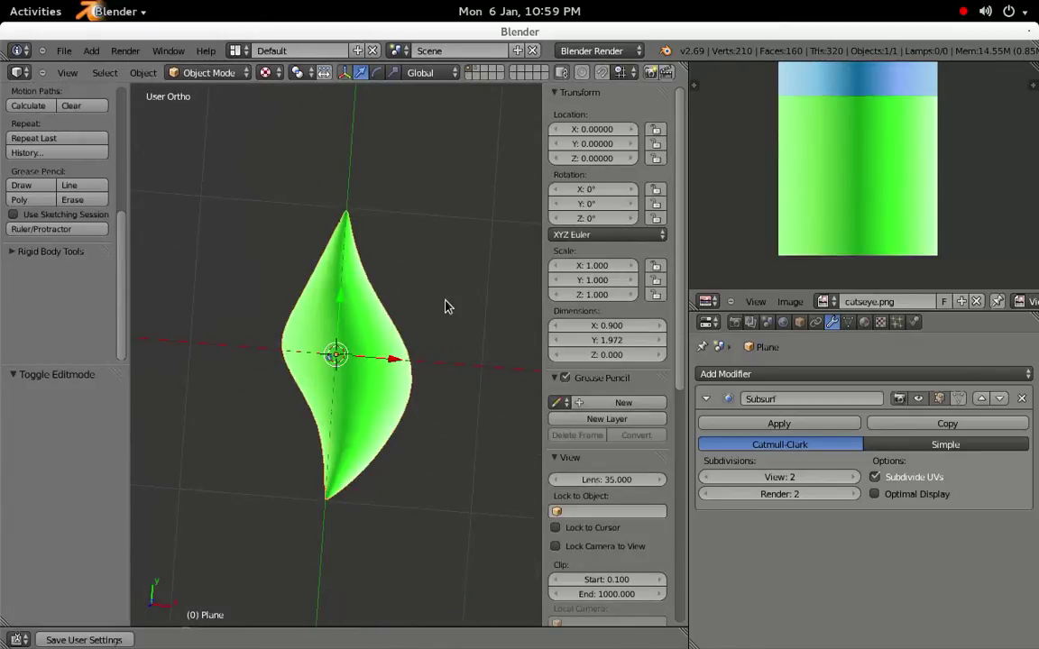
- Switch to wireframe and rotate the upper inner vertex row about -21° in the front view
left_click(276, 73)
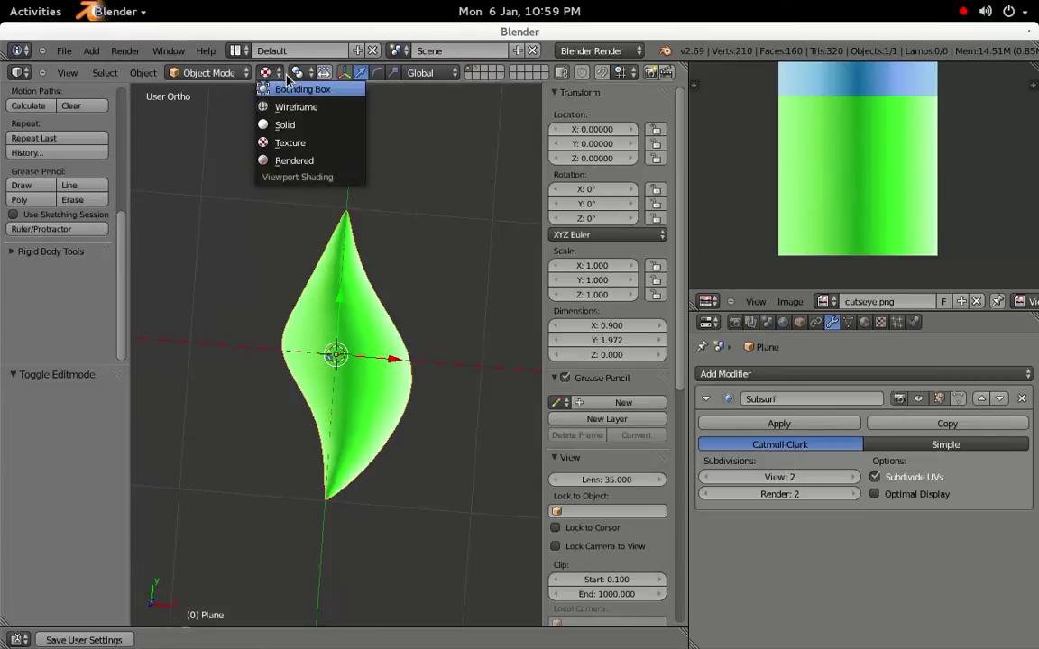
left_click(298, 107)
key("Tab")
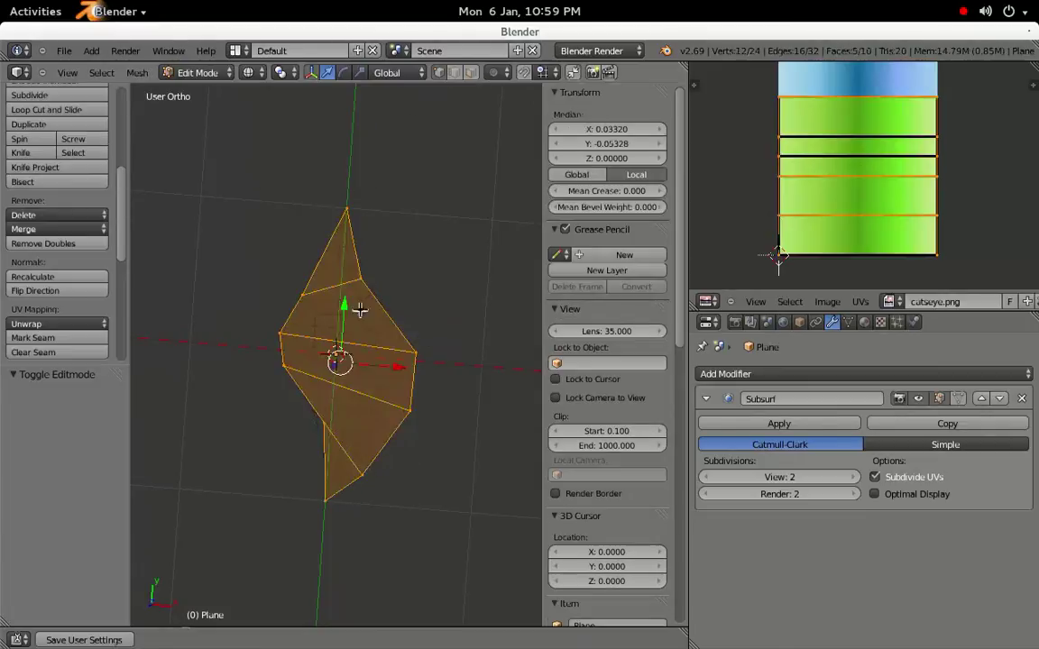
key("KP_7")
key("a")
key("b")
left_click_drag(290, 271, 394, 308)
key("KP_1")
key("r")
left_click(468, 317)
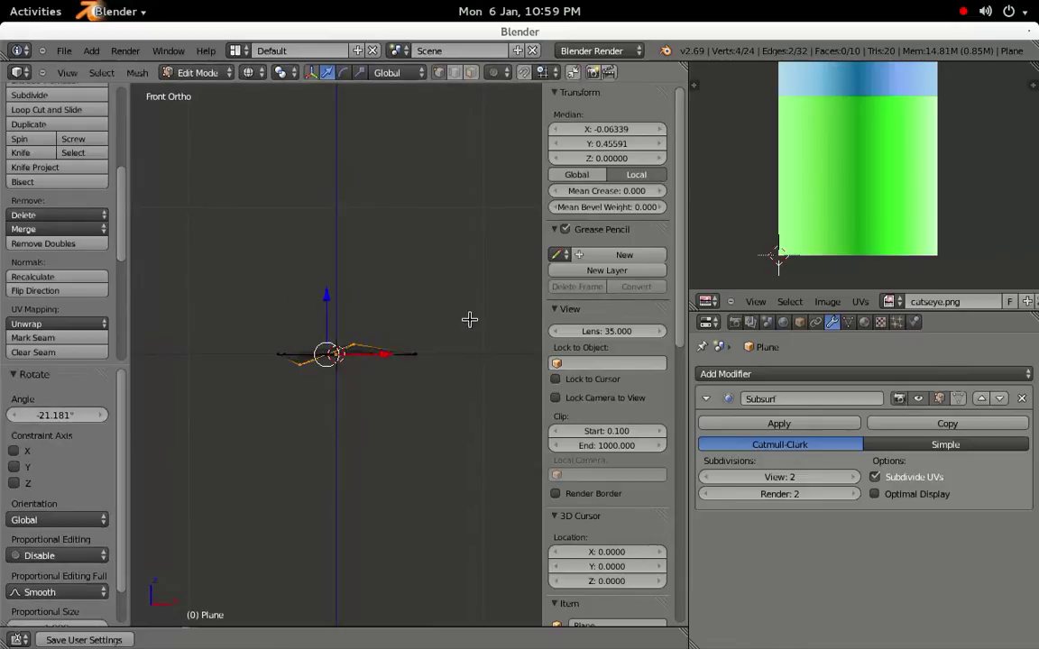
- Select the two central vertex rows and rotate them counterclockwise in the front view
key("KP_7")
key("a")
key("b")
left_click_drag(241, 320, 455, 417)
key("KP_1")
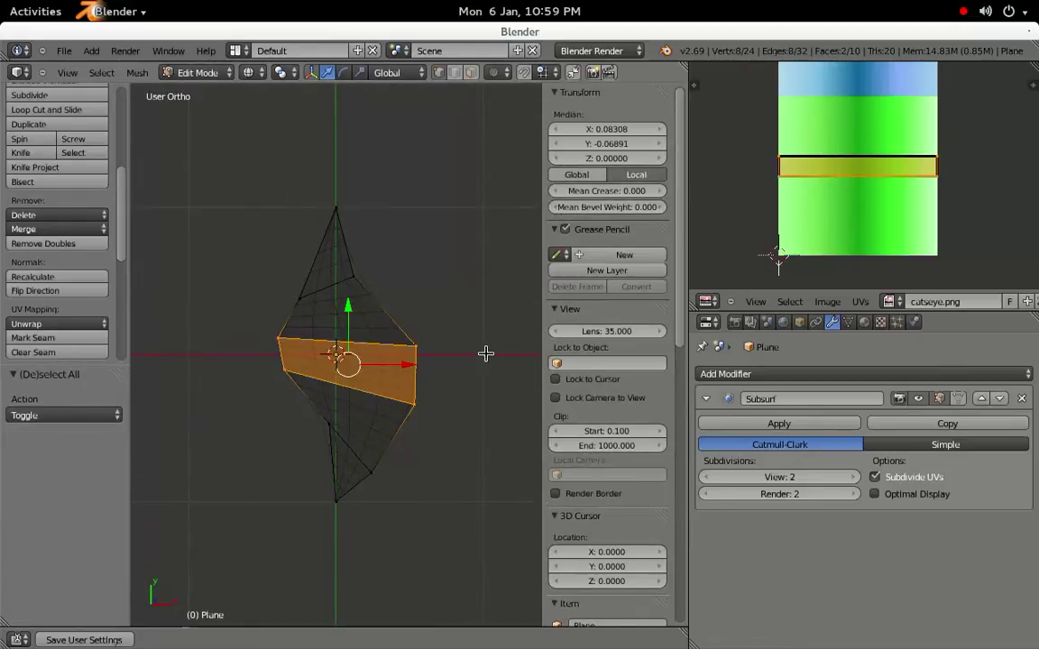
key("r")
left_click(472, 269)
- Rotate only the lower of the two central vertex rows about 41.5° in the front view
key("KP_7")
key("a")
key("b")
left_click_drag(279, 364, 441, 422)
key("KP_1")
key("r")
left_click(456, 501)
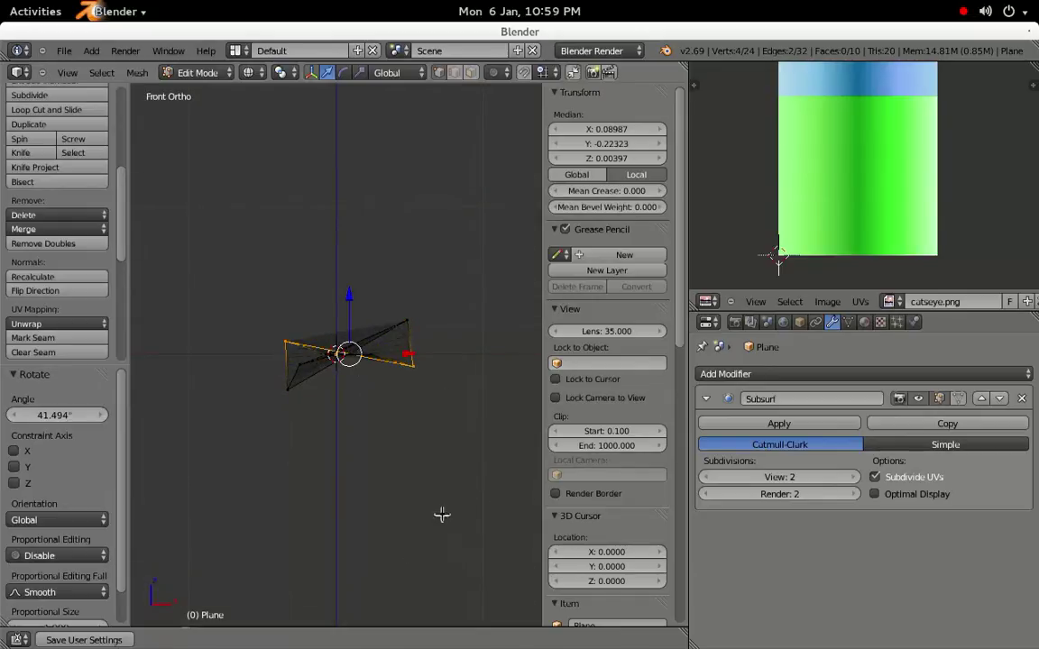
- Select the lower inner vertex row and rotate it in the front view to continue the twist
key("KP_7")
key("a")
key("b")
left_click_drag(304, 413, 397, 474)
key("KP_1")
key("r")
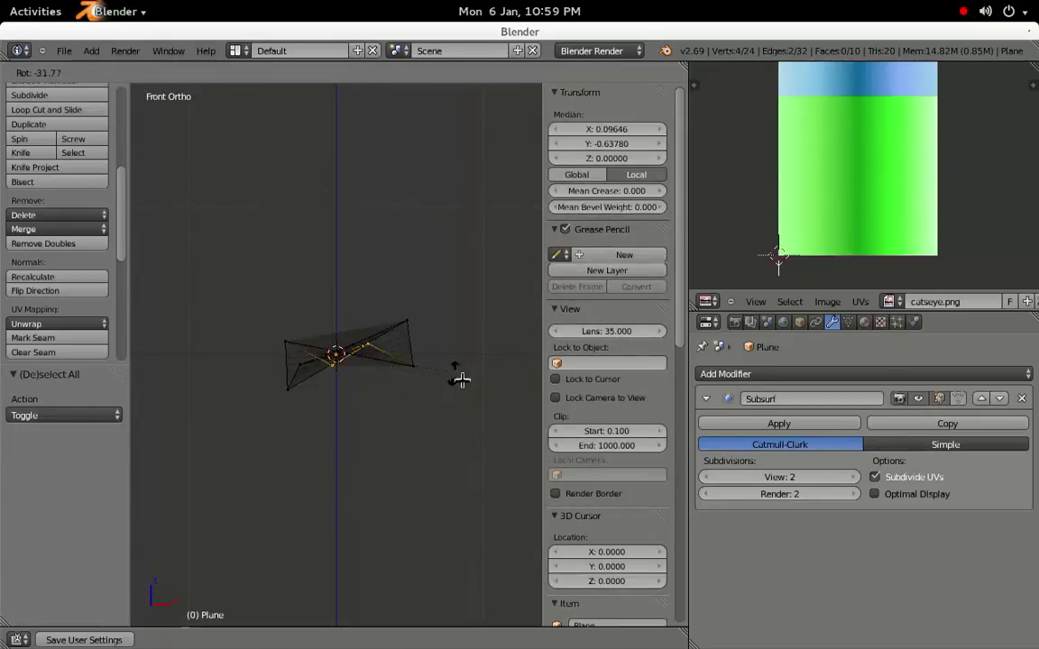
left_click(368, 517)
- Display the twisted shape in Solid shading and apply smooth shading to all its faces
key("KP_7")
key("Tab")
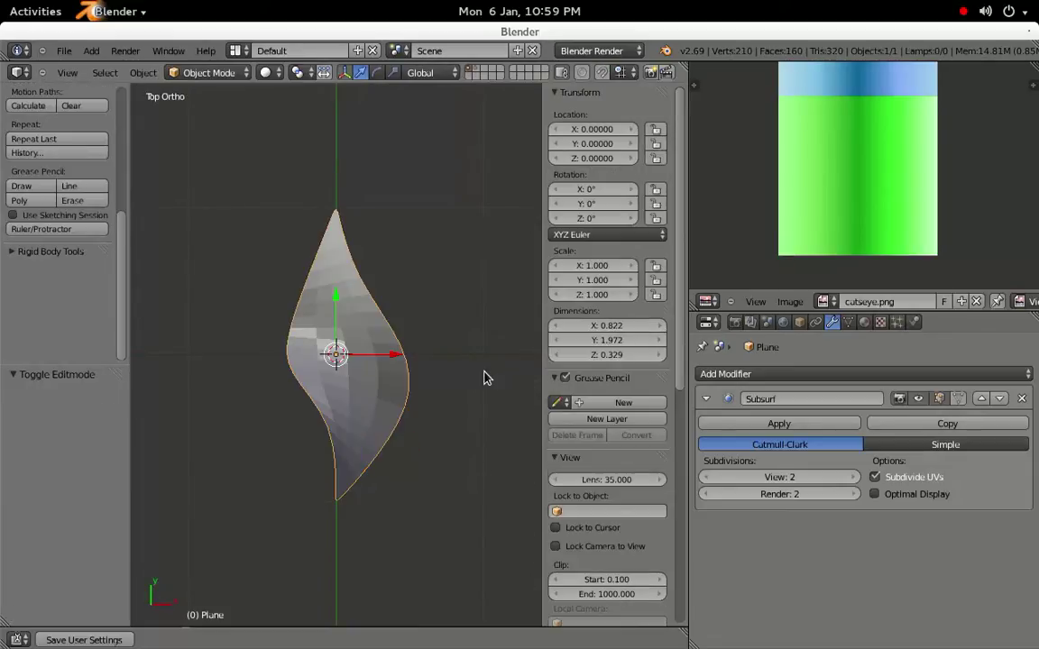
middle_click_drag(487, 376, 430, 379)
key("Tab")
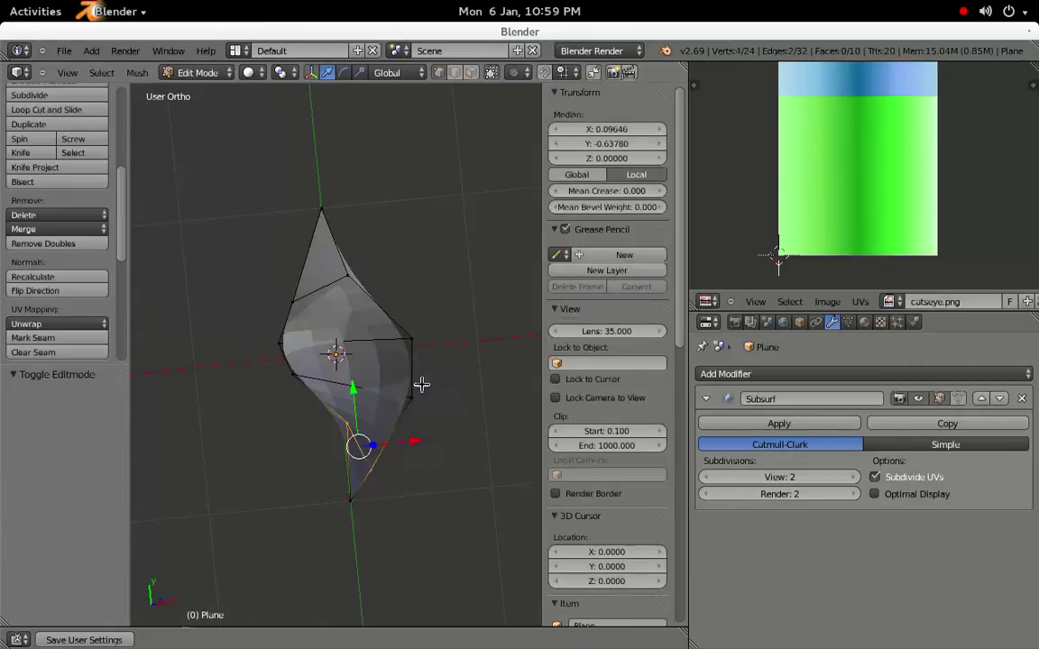
key("a")
key("a")
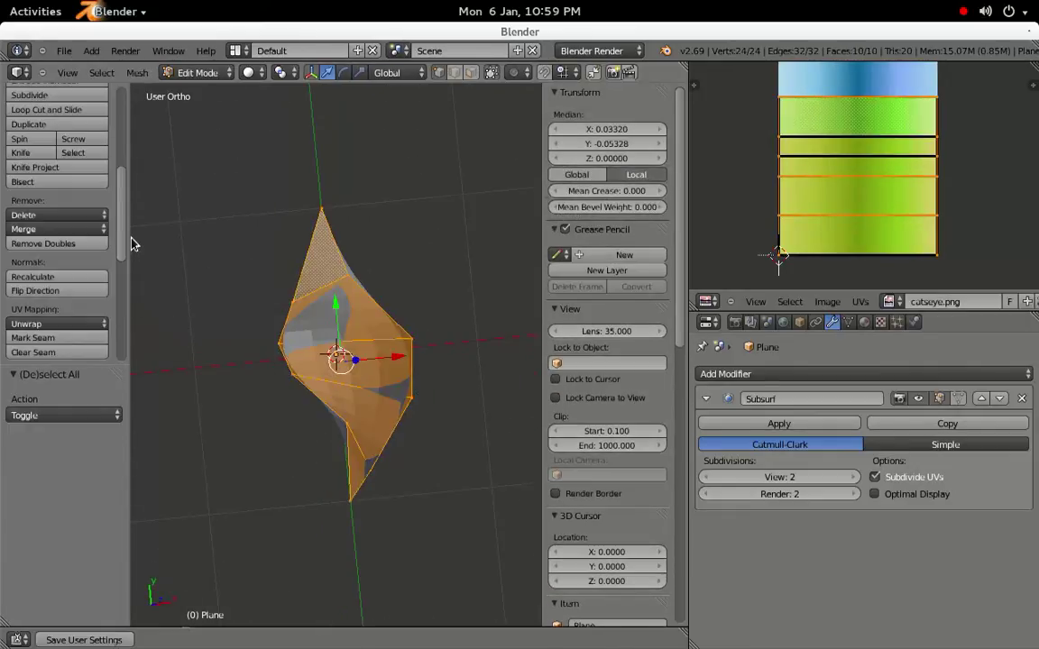
left_click_drag(123, 239, 120, 286)
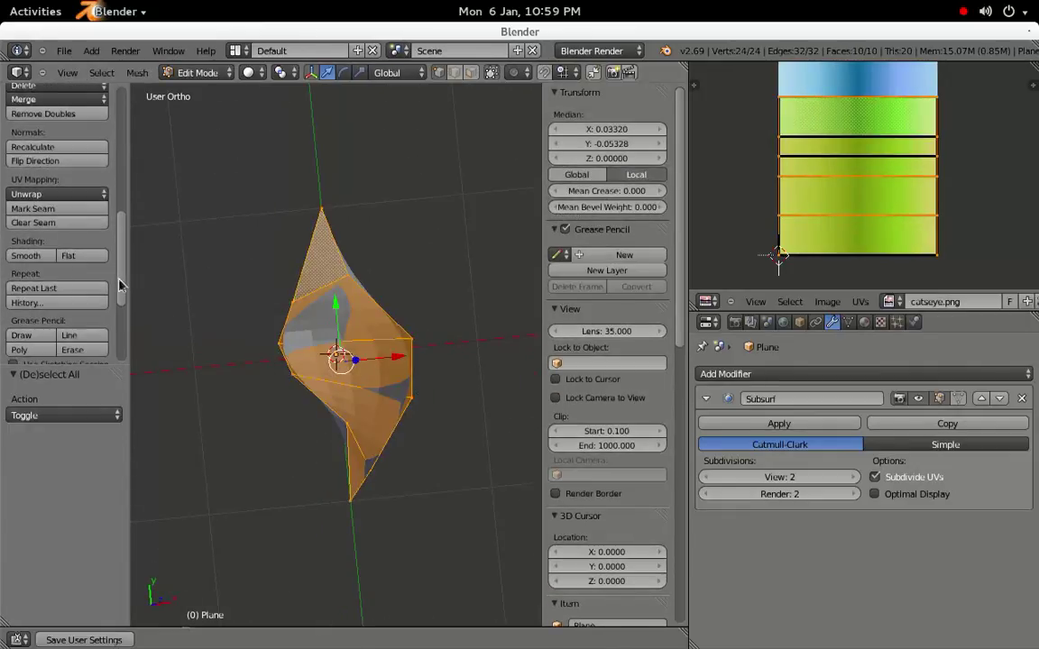
left_click(33, 261)
key("Tab")
mouse_move(451, 374)
middle_mouse_down()
mouse_move(316, 394)
mouse_move(273, 389)
mouse_move(457, 378)
middle_mouse_up()
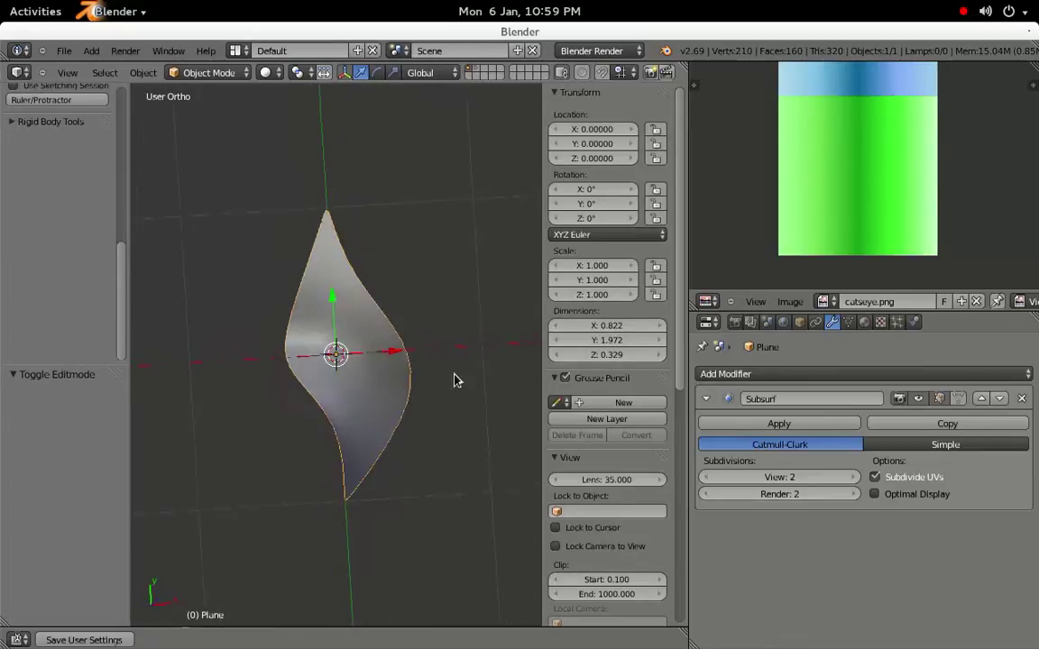
- Display the twisted shape with Texture viewport shading
left_click(270, 73)
left_click(290, 142)
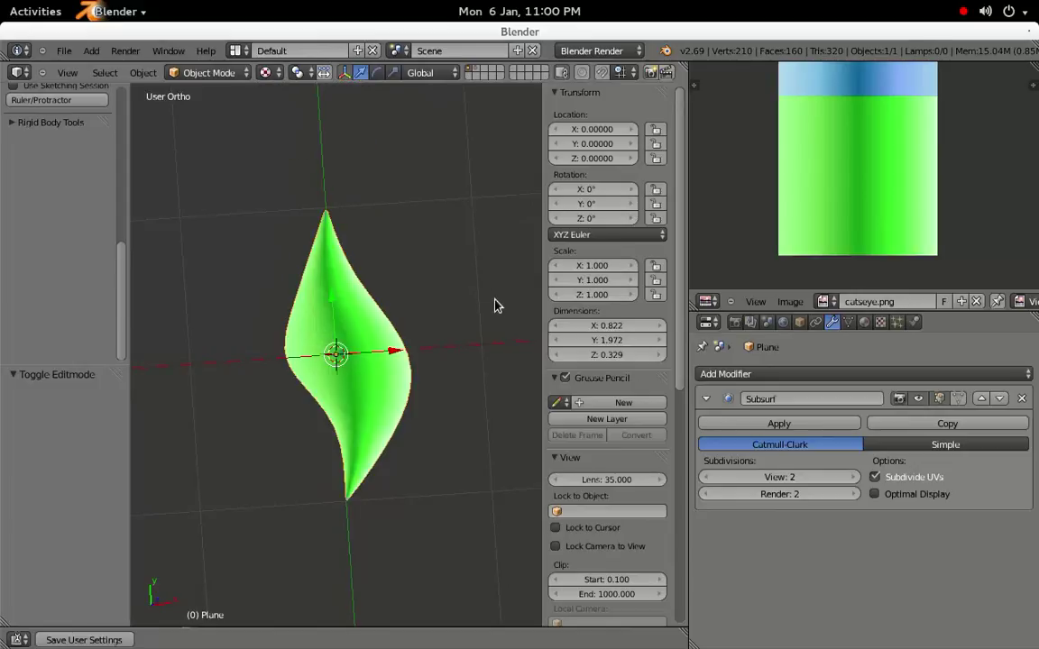
middle_click_drag(494, 305, 466, 334)
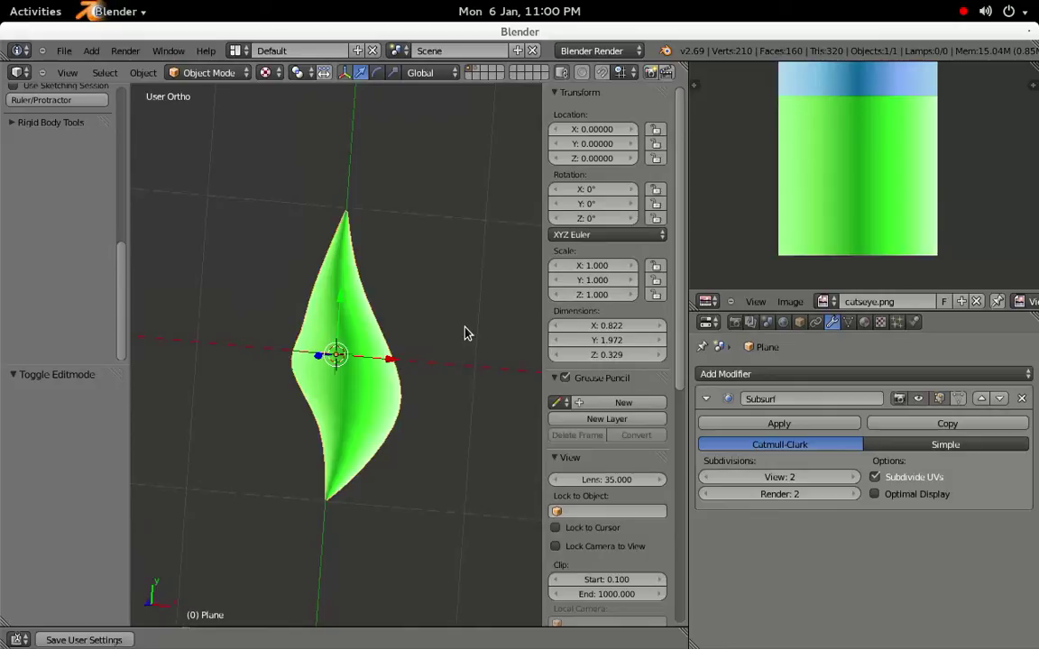
- Duplicate the twisted shape in place and rotate the copy about 112.8° in the front view
key("KP_1")
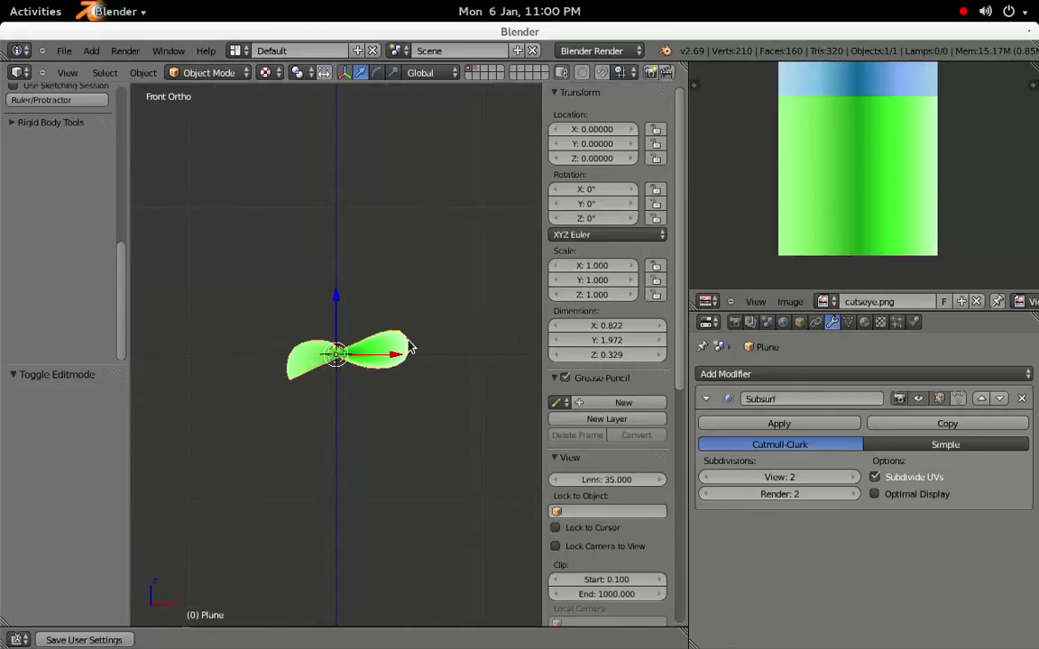
key("shift+d")
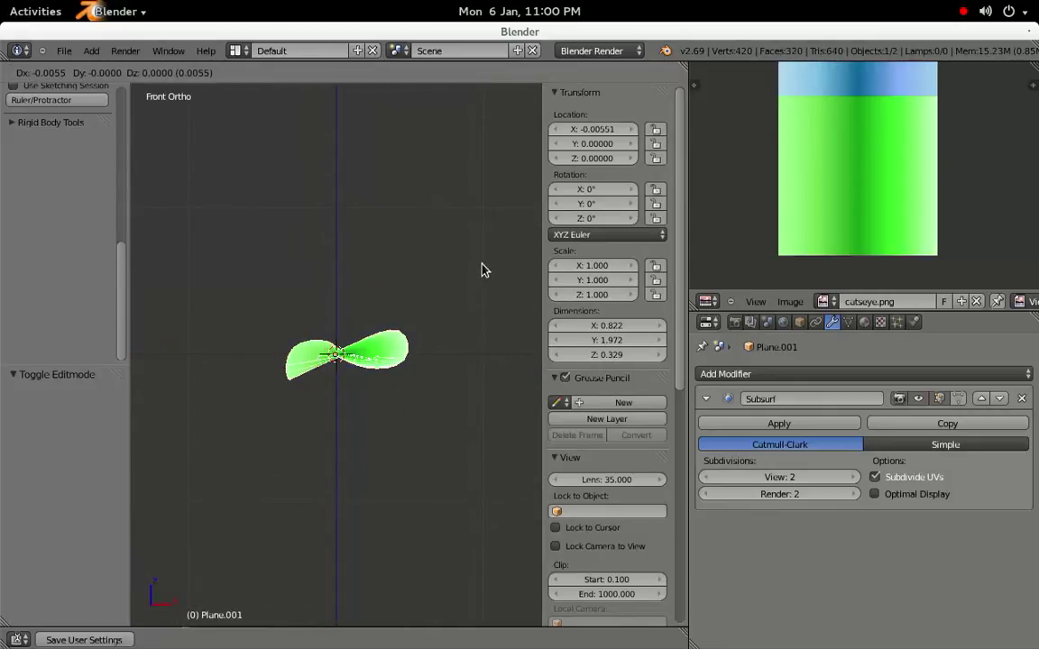
right_click(415, 221)
key("r")
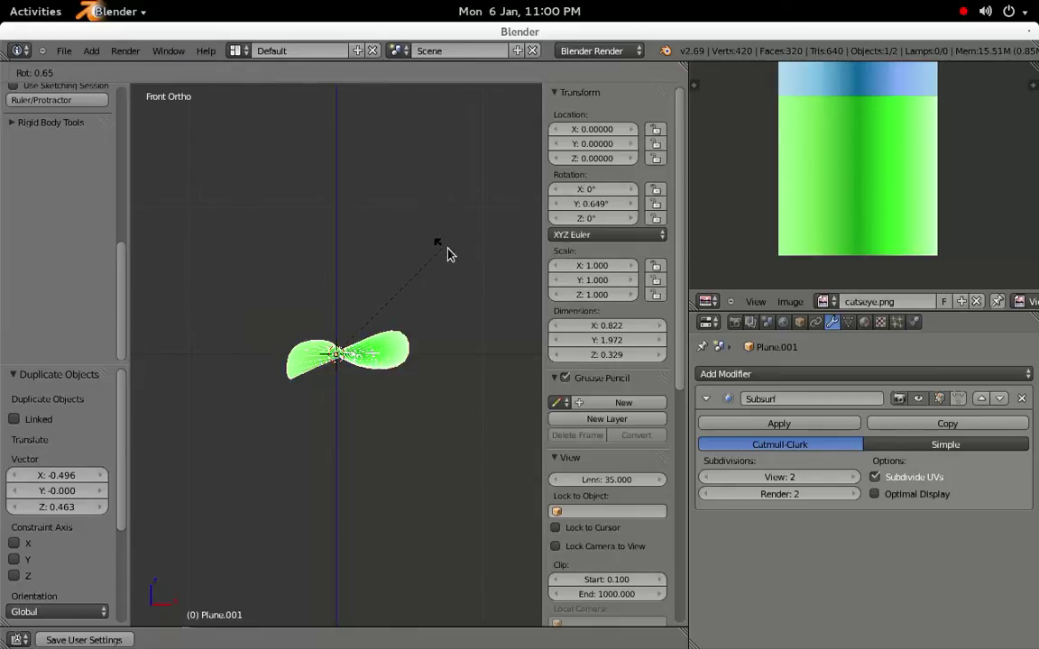
left_click(390, 477)
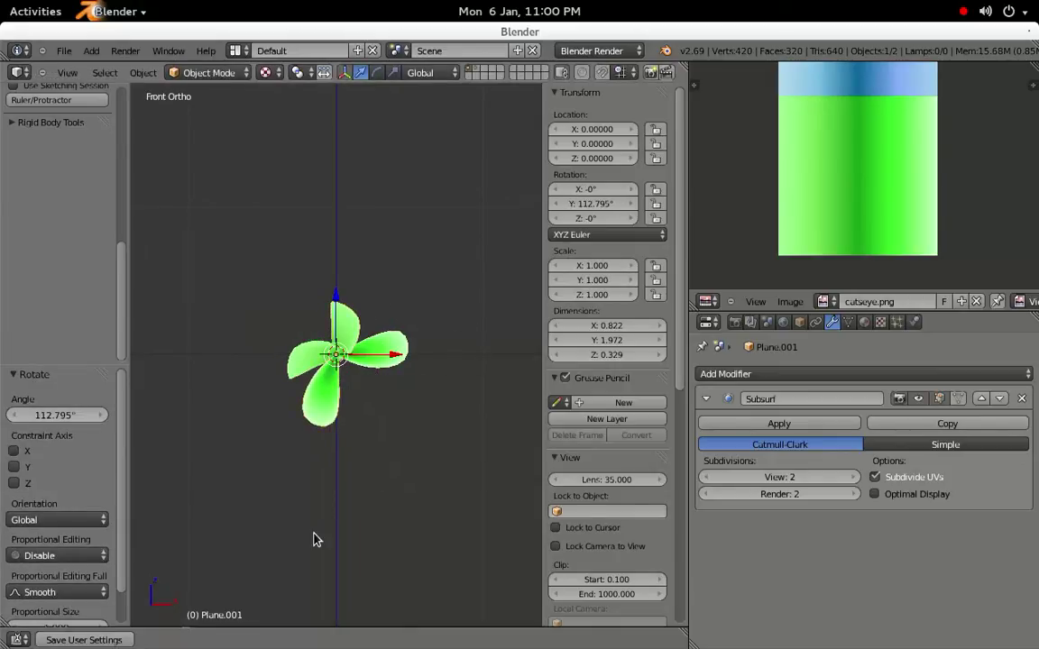
middle_click_drag(313, 539, 277, 301)
middle_click_drag(443, 424, 431, 372)
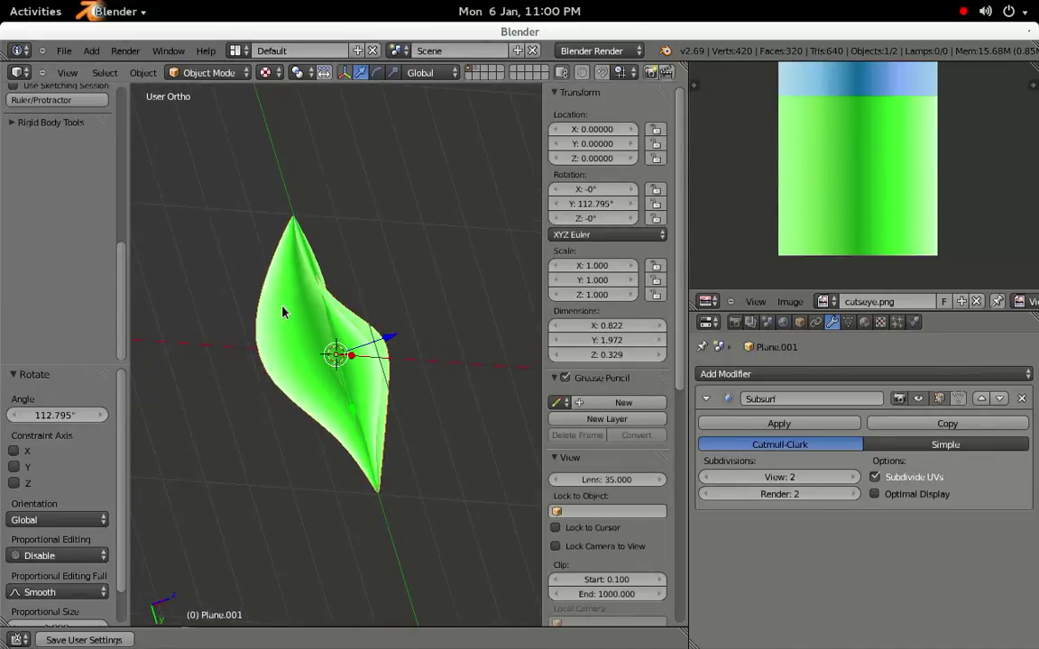
- In Edit Mode, select the middle vertex rows of the duplicate and move them freely to vary its shape
key("Tab")
key("a")
right_click(270, 390, "alt")
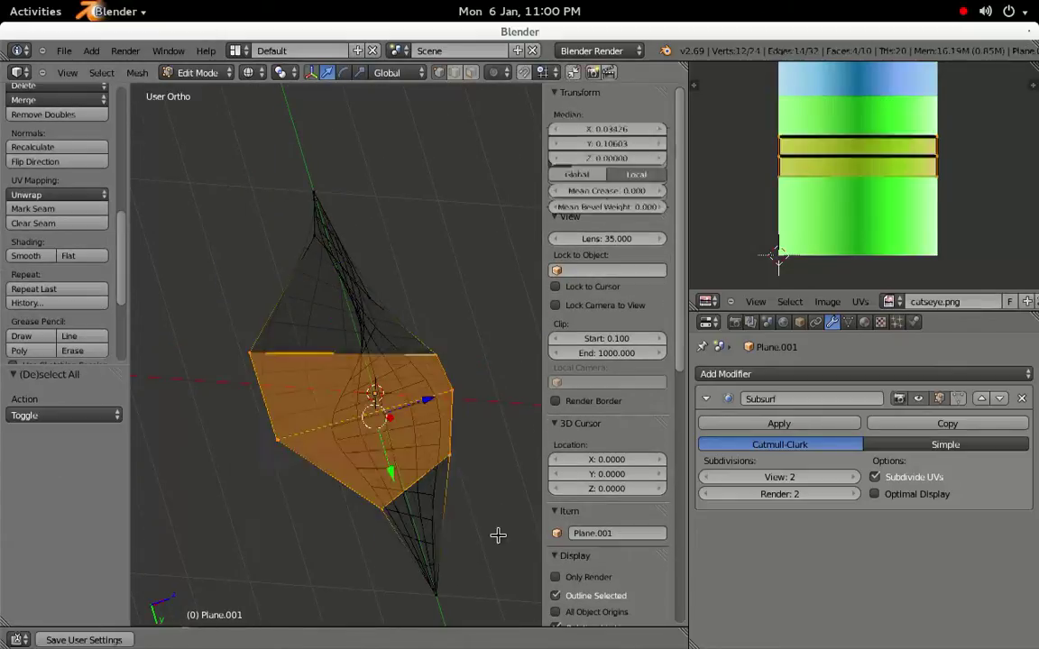
key("g")
left_click(354, 413)
key("z")
mouse_move(354, 413)
middle_mouse_down()
mouse_move(422, 345)
mouse_move(436, 367)
mouse_move(323, 406)
middle_mouse_up()
key("z")
- Select two more vertices on the duplicate's mesh and reposition them together
right_click(332, 278)
right_click(364, 344, "shift")
key("g")
left_click(365, 324)
key("z")
mouse_move(365, 324)
middle_mouse_down()
mouse_move(332, 326)
mouse_move(343, 399)
mouse_move(434, 346)
mouse_move(299, 407)
mouse_move(341, 414)
middle_mouse_up()
- Move the duplicate's entire UV layout up 64 pixels along Y onto the blue half of catseye.png
key("alt+z")
key("a")
scroll(935, 224, "down", 2)
key("g")
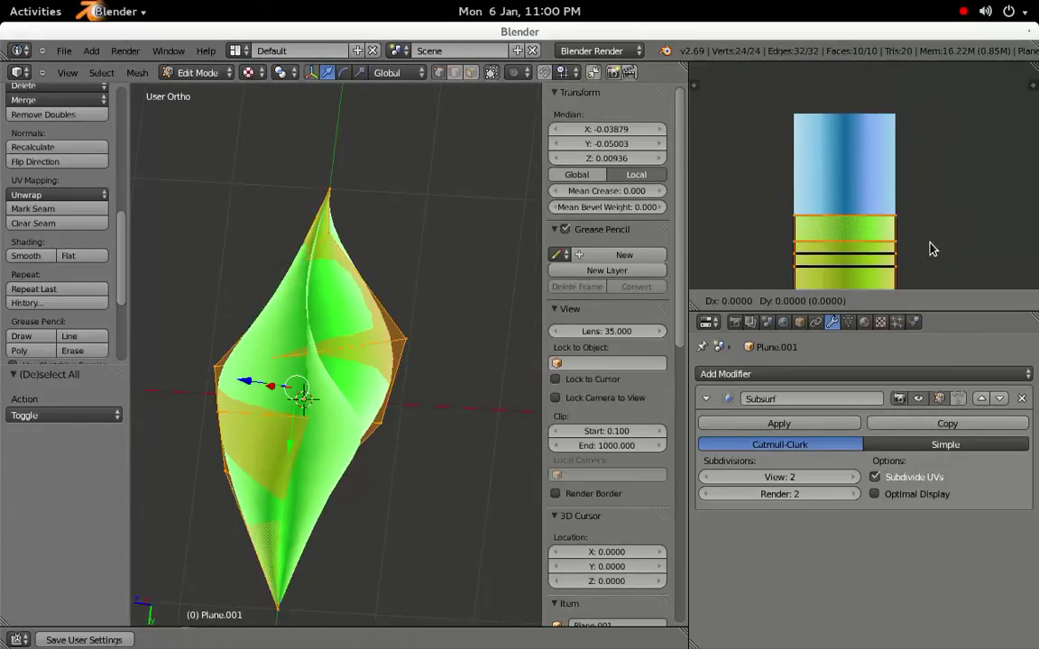
key("y")
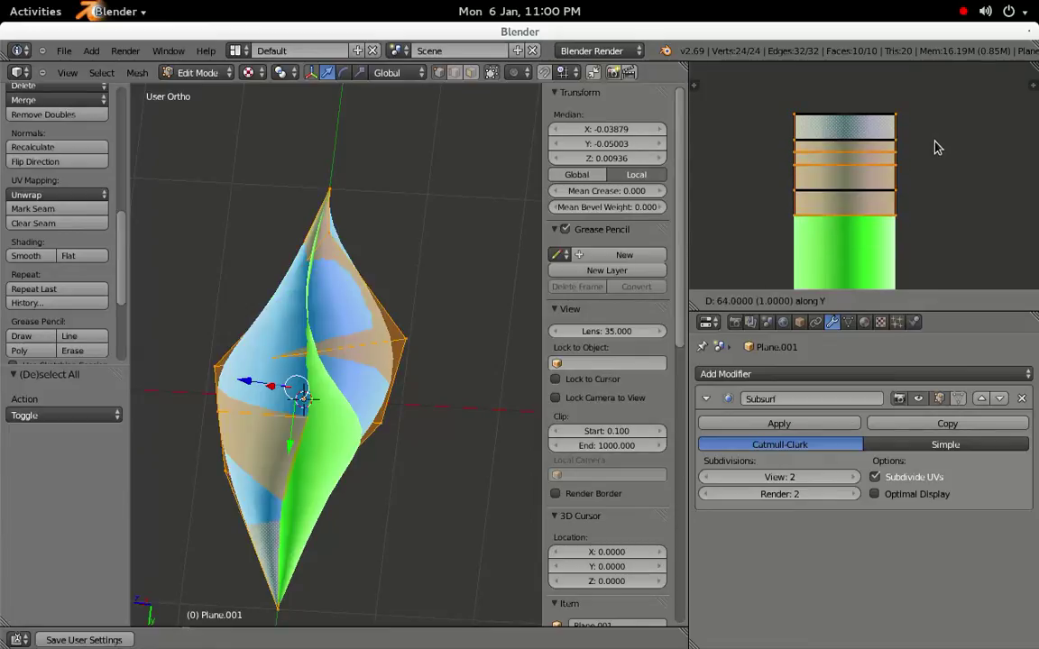
left_click(937, 147)
key("a")
- Return to Object Mode and add the original twisted shape to the selection
key("Tab")
middle_click_drag(463, 436, 293, 377)
right_click(354, 339, "shift")
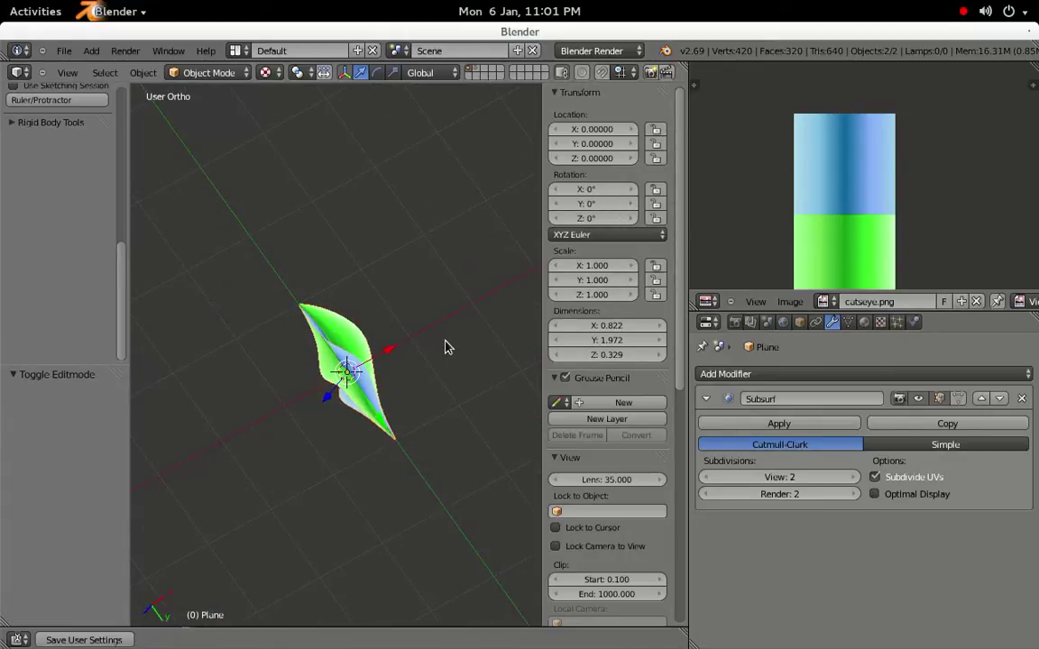
key("space")
key("BackSpace")
key("Escape")
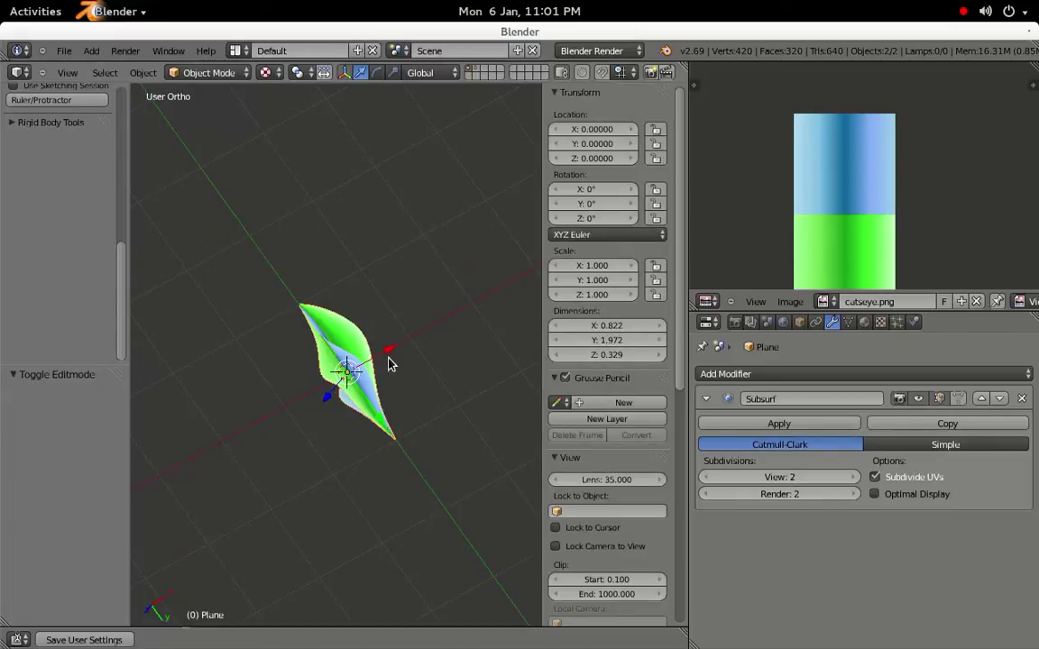
- Show the basic ball's layer in wireframe, check how the twisted shapes fit inside it from the top, and hide that layer again
middle_click_drag(388, 364, 242, 403)
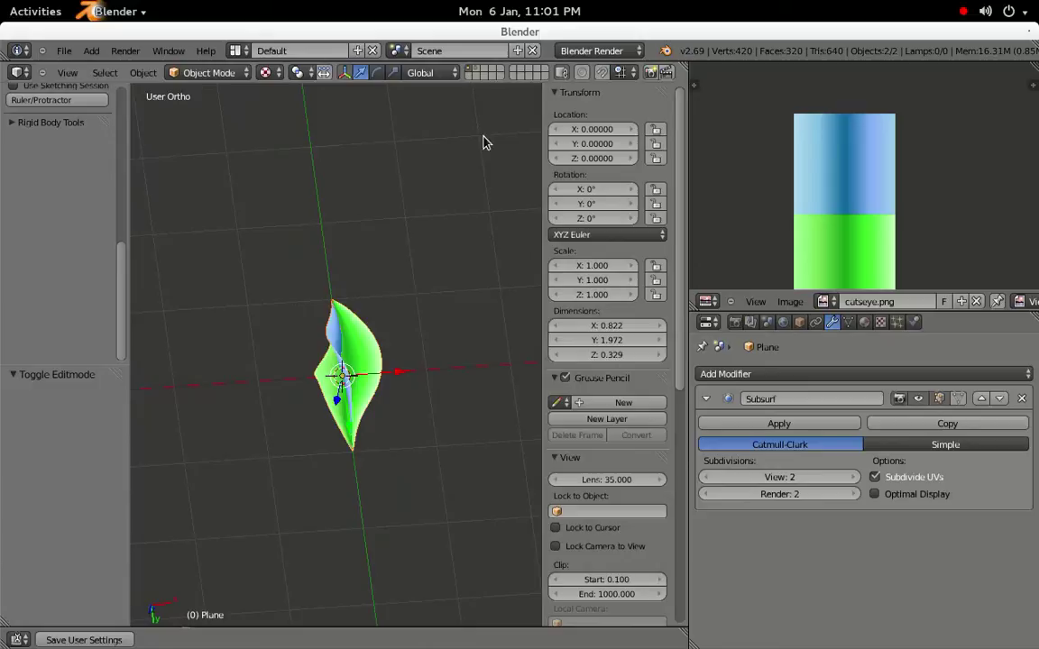
left_click(479, 70)
key("z")
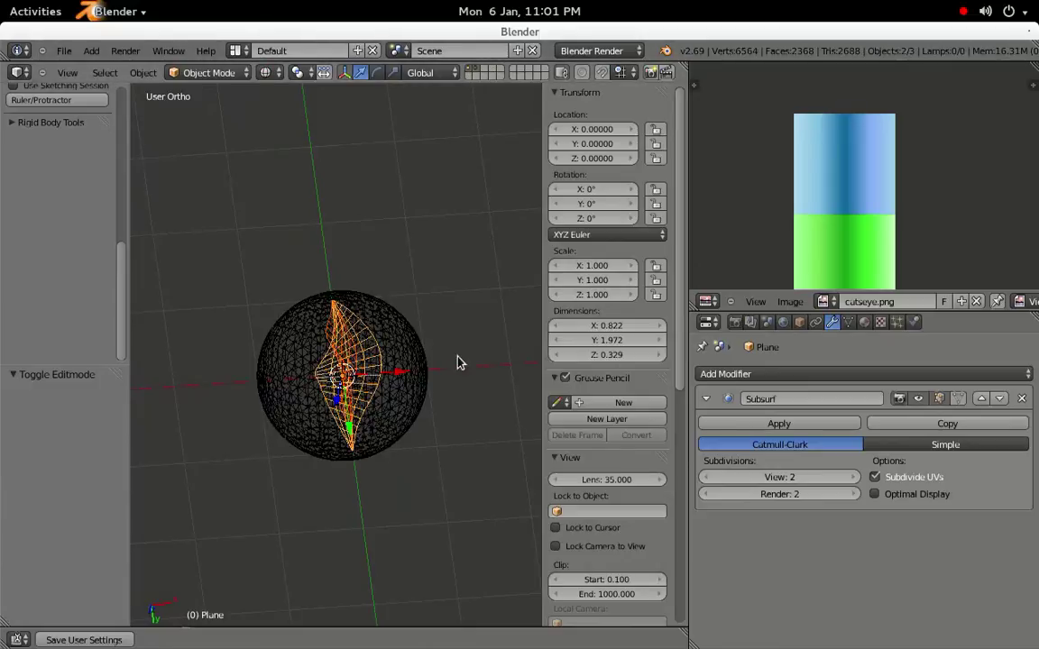
middle_click_drag(457, 363, 306, 399)
key("KP_7")
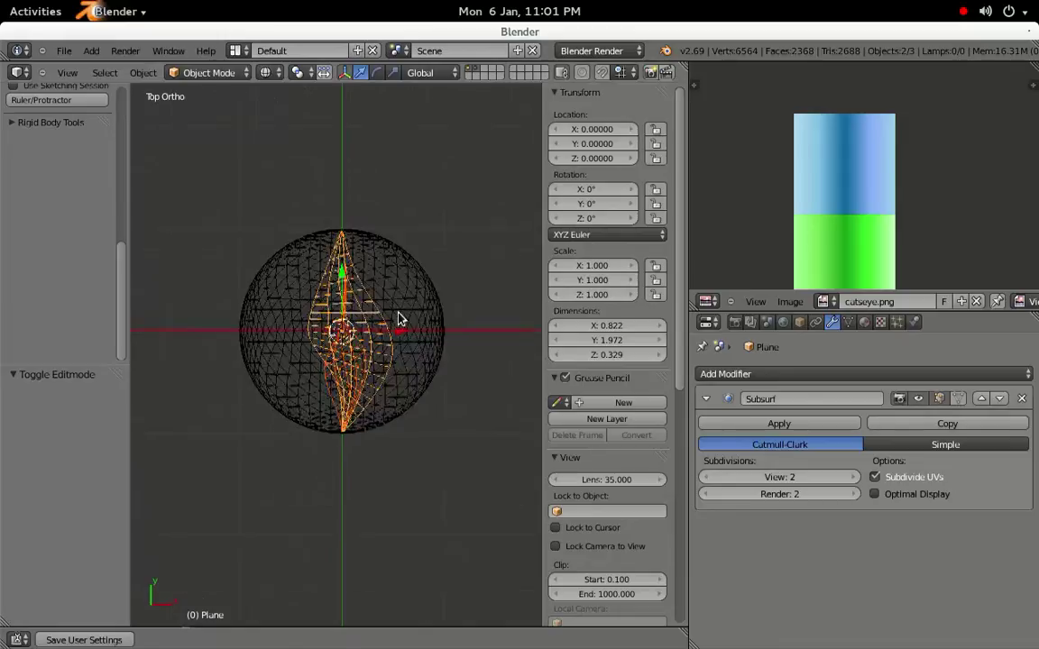
scroll(392, 289, "up", 1)
middle_click_drag(387, 262, 434, 317, "shift")
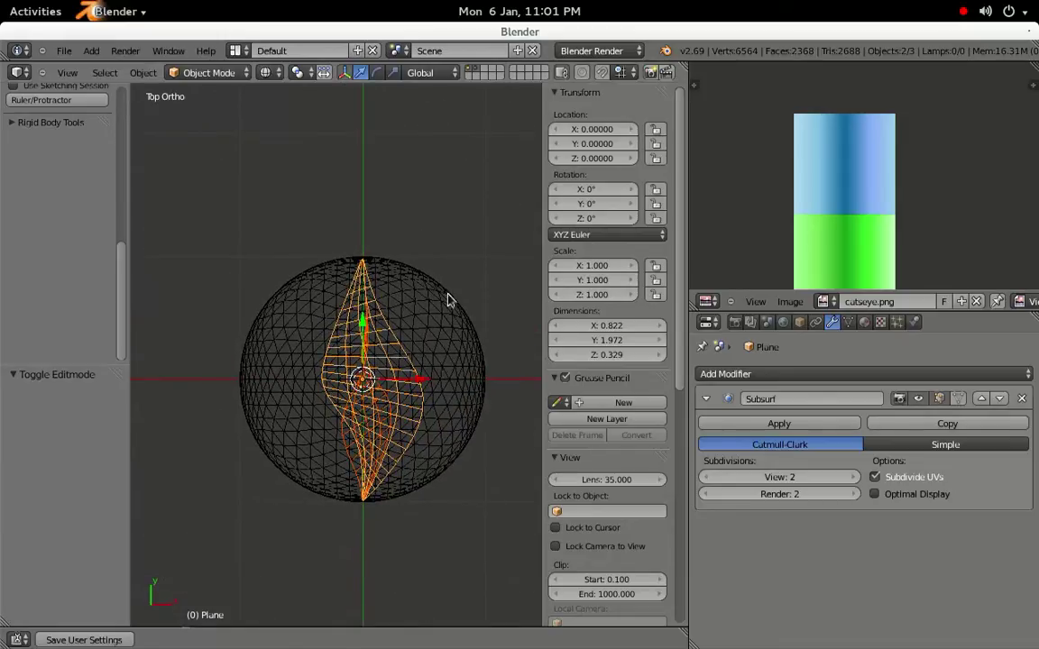
left_click(473, 76)
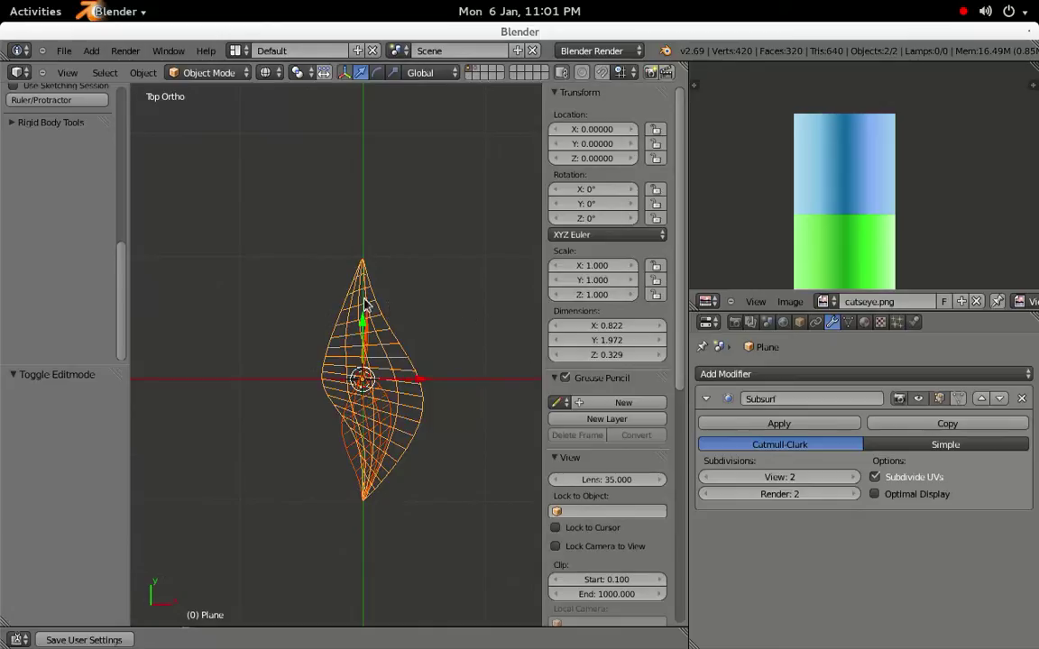
- Start a Wavefront OBJ export into the catseye-ball folder with the file name catseye-ball.obj
left_click(67, 52)
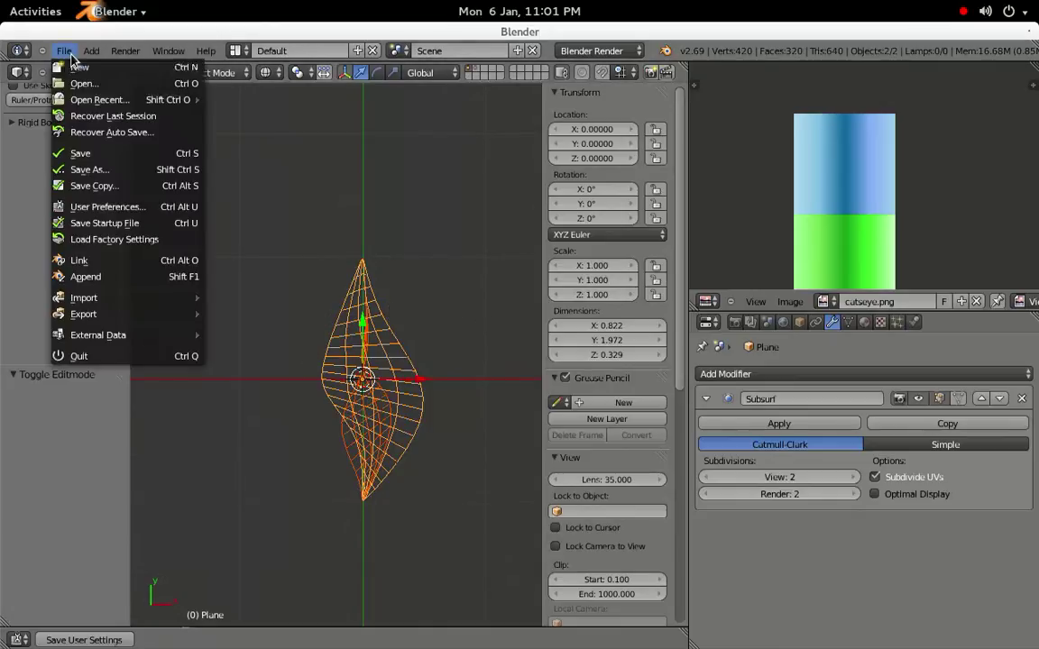
mouse_move(116, 316)
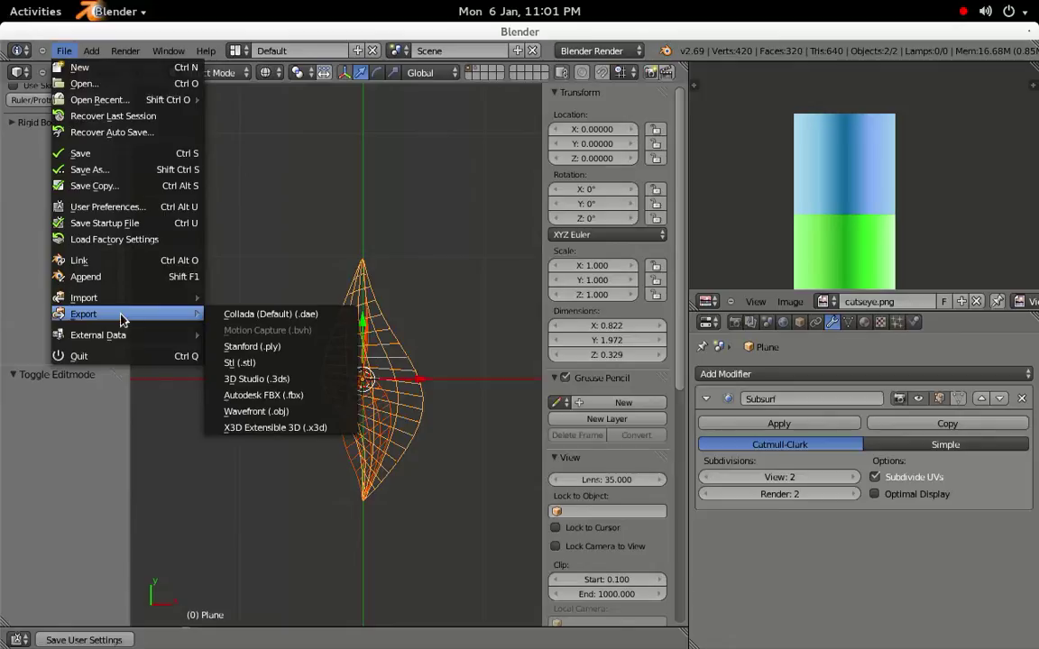
left_click(276, 410)
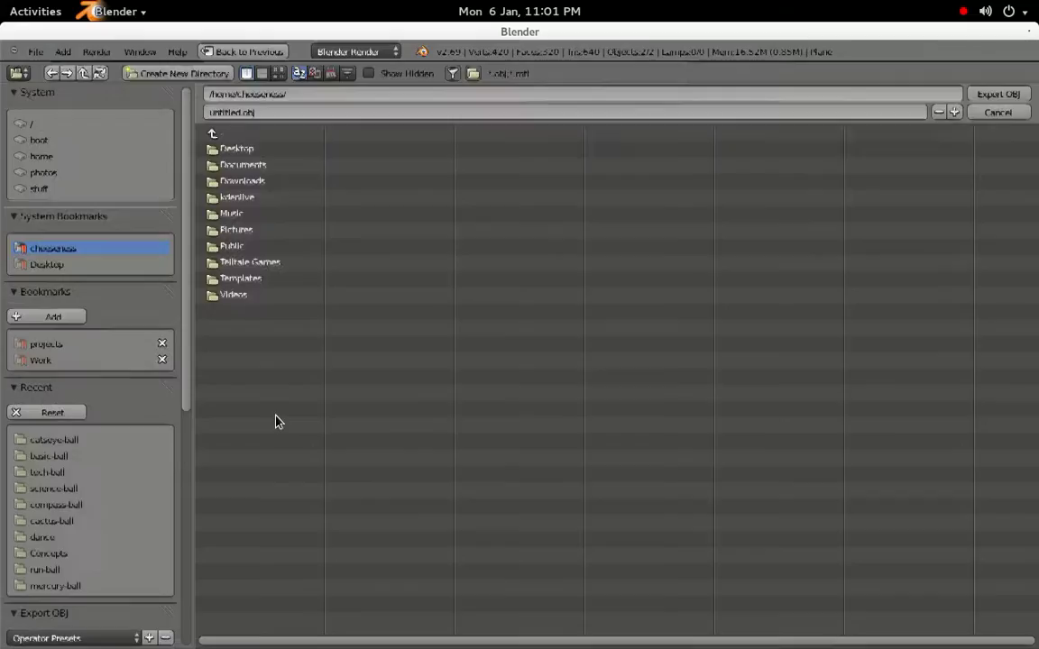
left_click(126, 439)
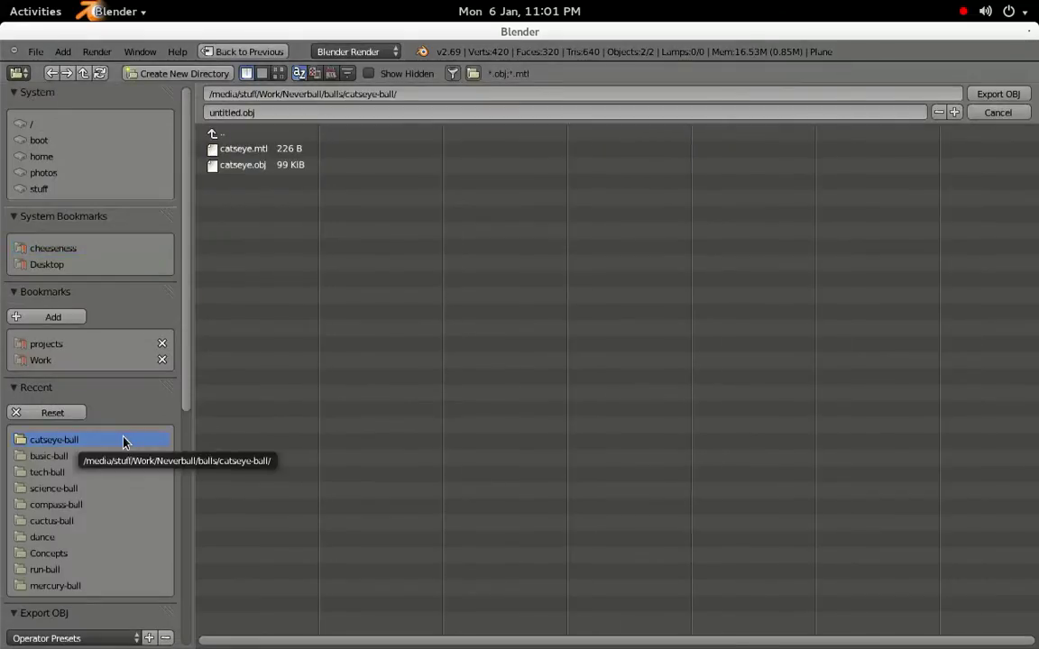
left_click(224, 114)
type("catseye")
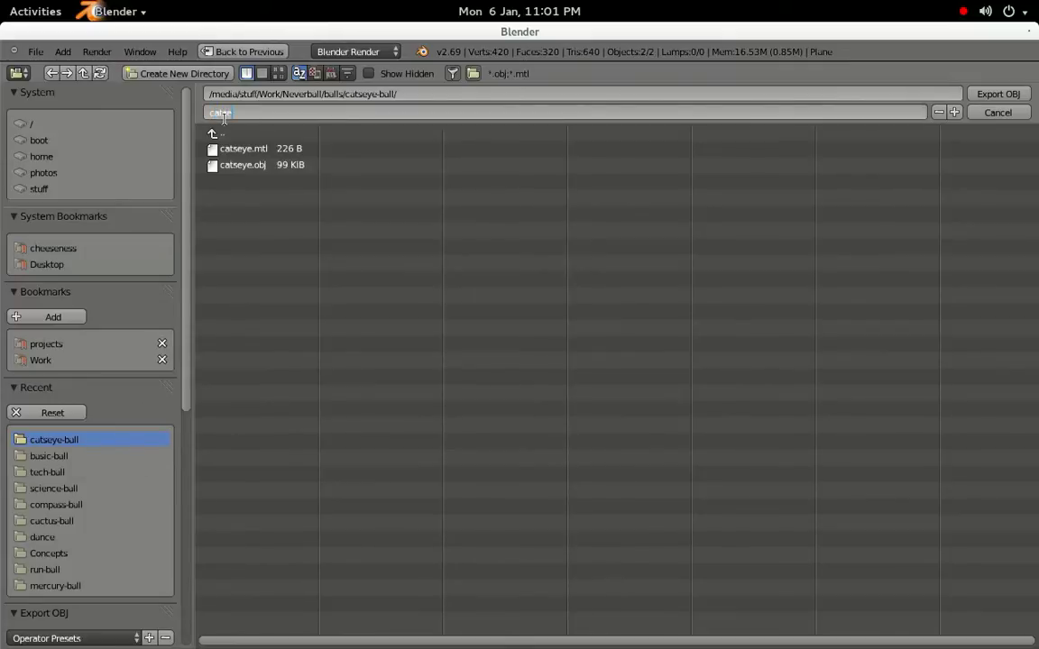
type("-ball.obj")
key("Return")
- Enable Selection Only, Include Normals and Triangulate Faces, disable Write Materials, and export the OBJ
scroll(176, 162, "down", 10)
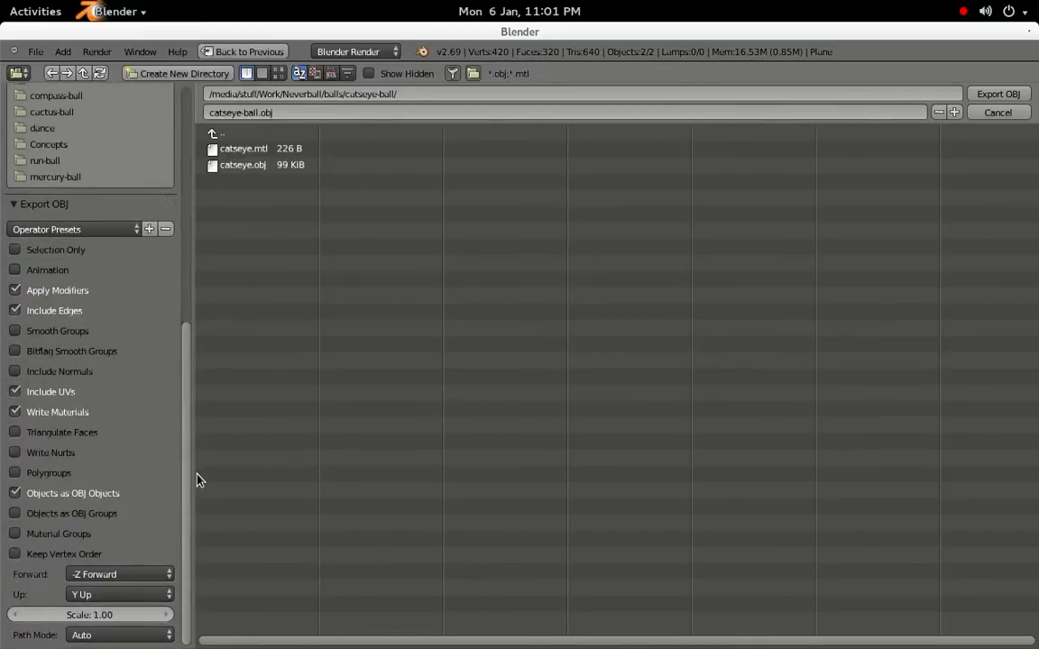
left_click(79, 251)
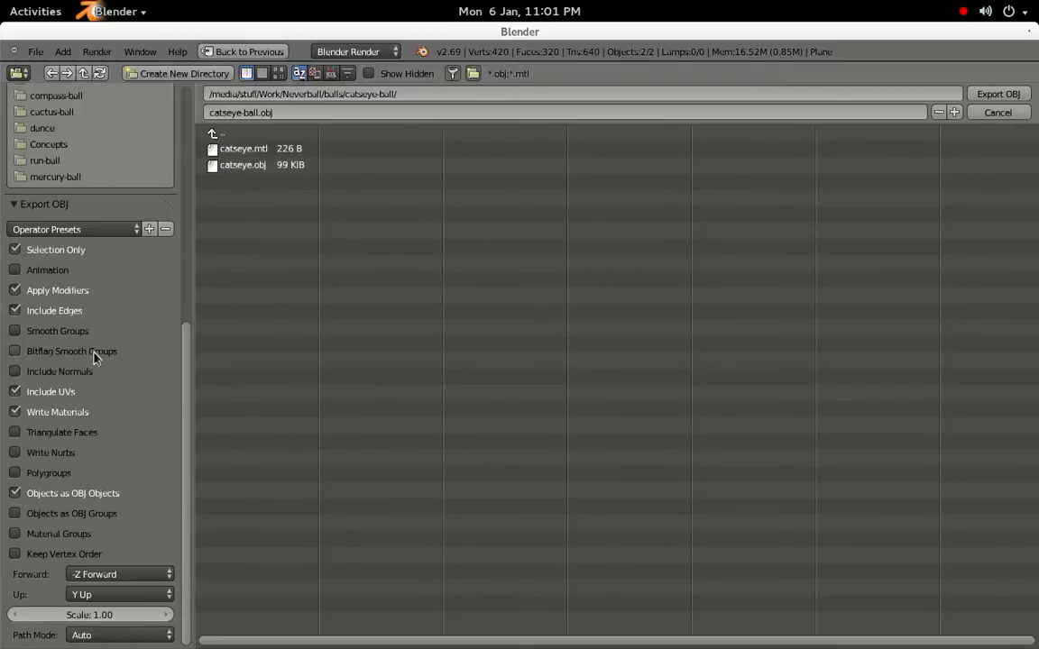
left_click(90, 379)
left_click(65, 416)
left_click(68, 432)
left_click(997, 94)
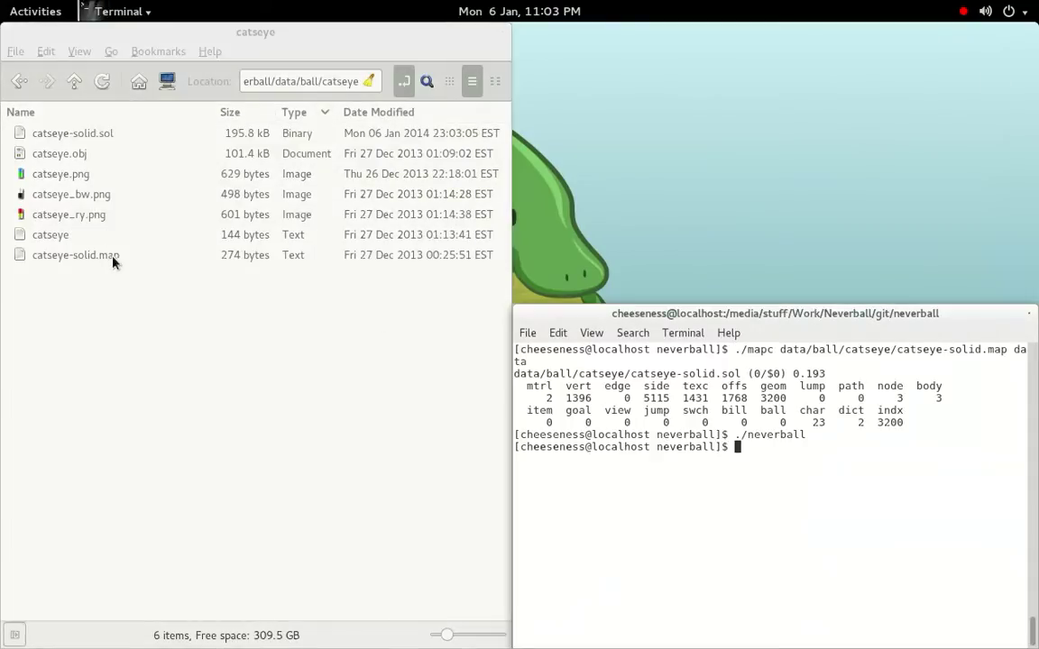
- Open catseye-solid.map in gedit, review its basic-ball and catseye model entries, and close it
double_click(111, 257)
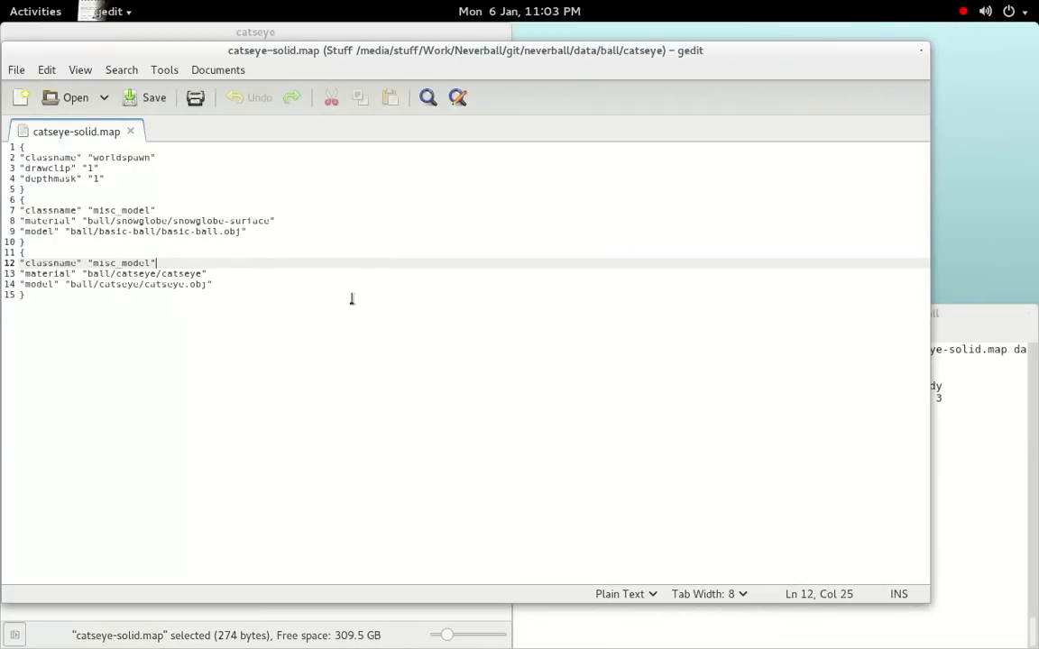
left_click(251, 292)
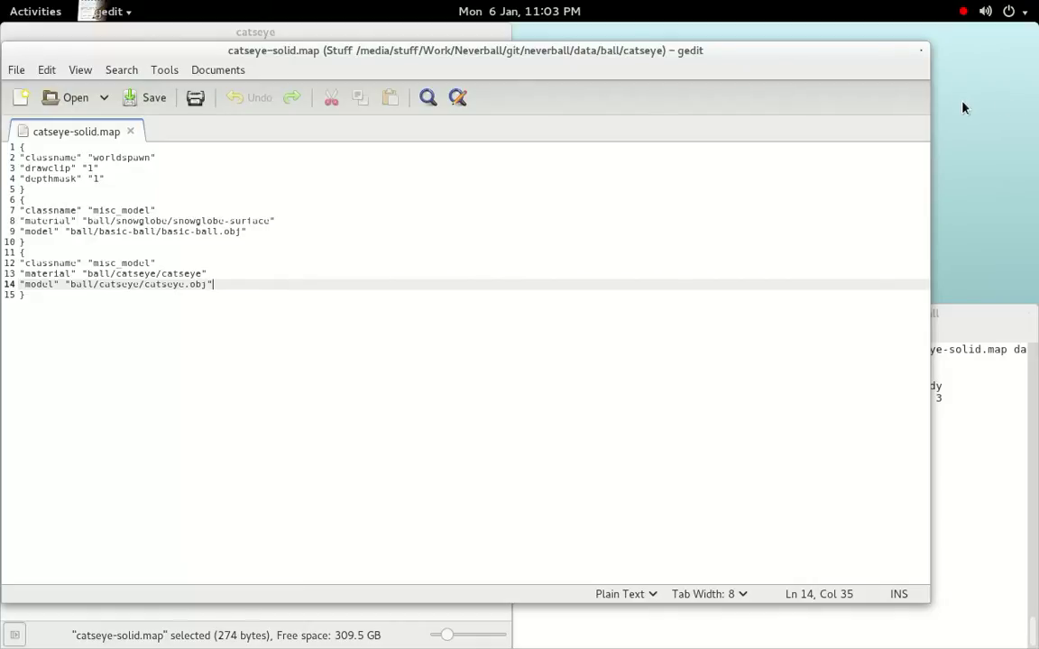
left_click(921, 51)
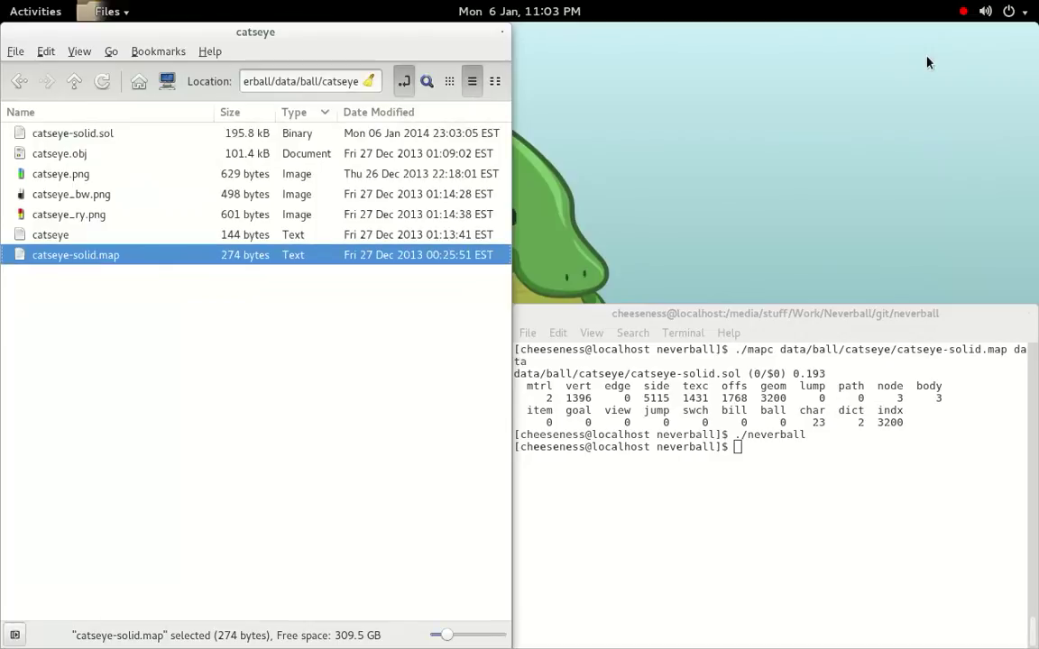
- In the terminal, compile the map with ./mapc data/ball/catseye/catseye-solid.map data
left_click(821, 481)
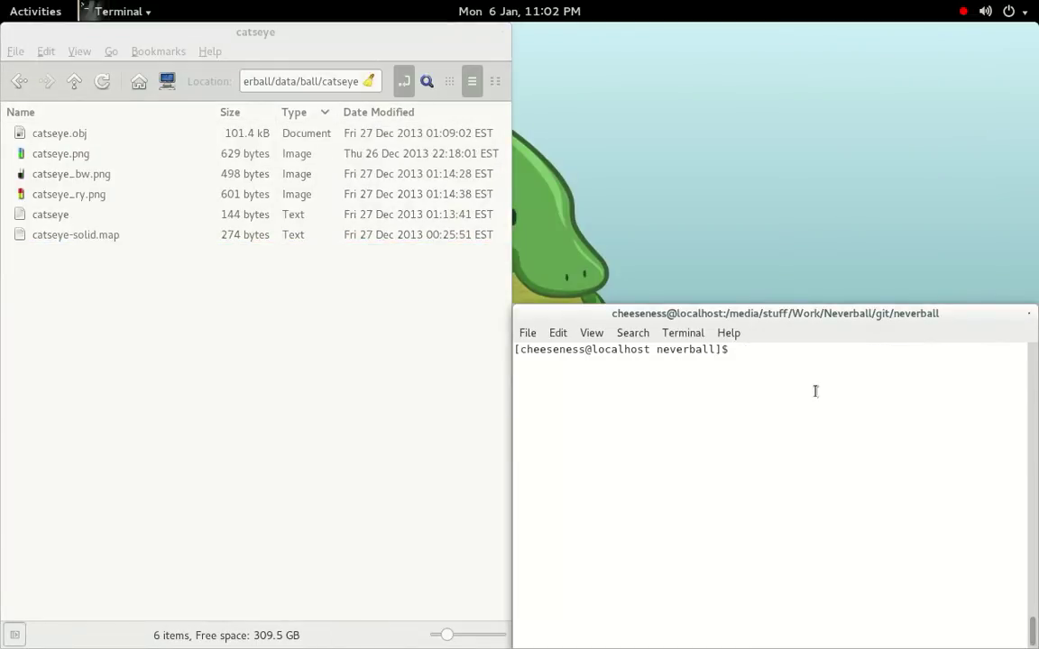
type("./mapc data/ball/catseye/catseye-solid.map")
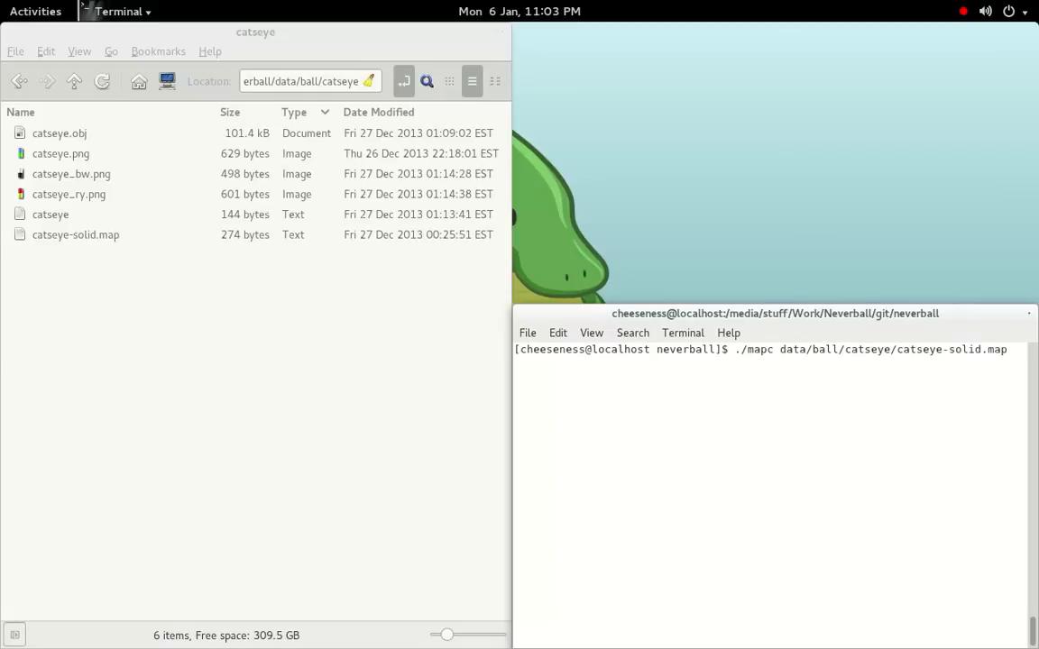
type(" data")
key("Return")
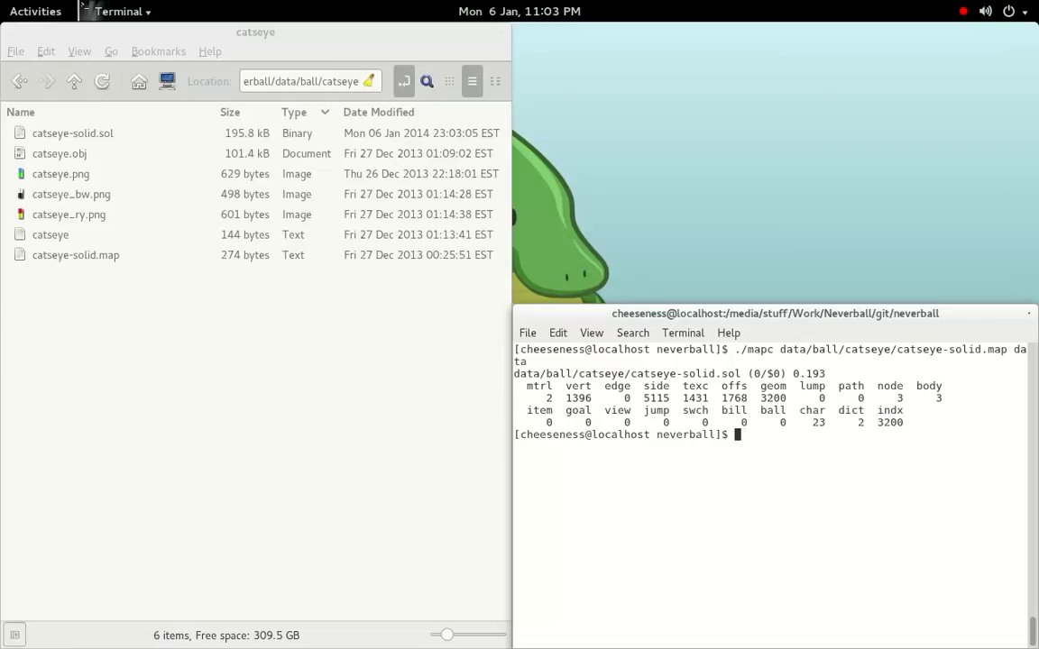
- Launch ./neverball and choose the catseye ball model in its options
type("./neverball")
key("Return")
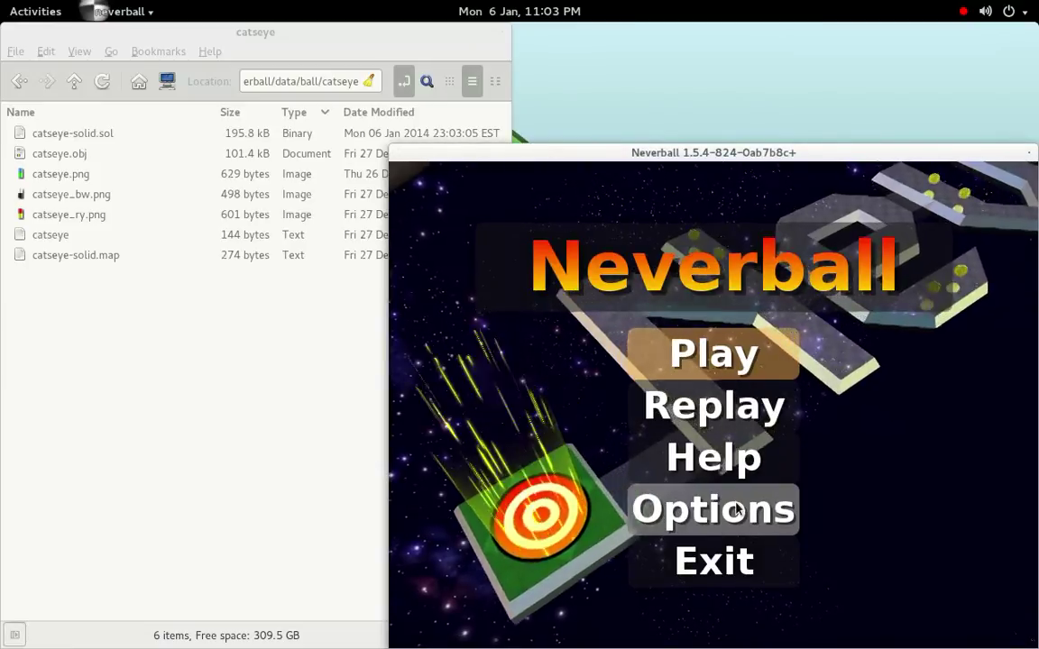
left_click(737, 511)
left_click(756, 534)
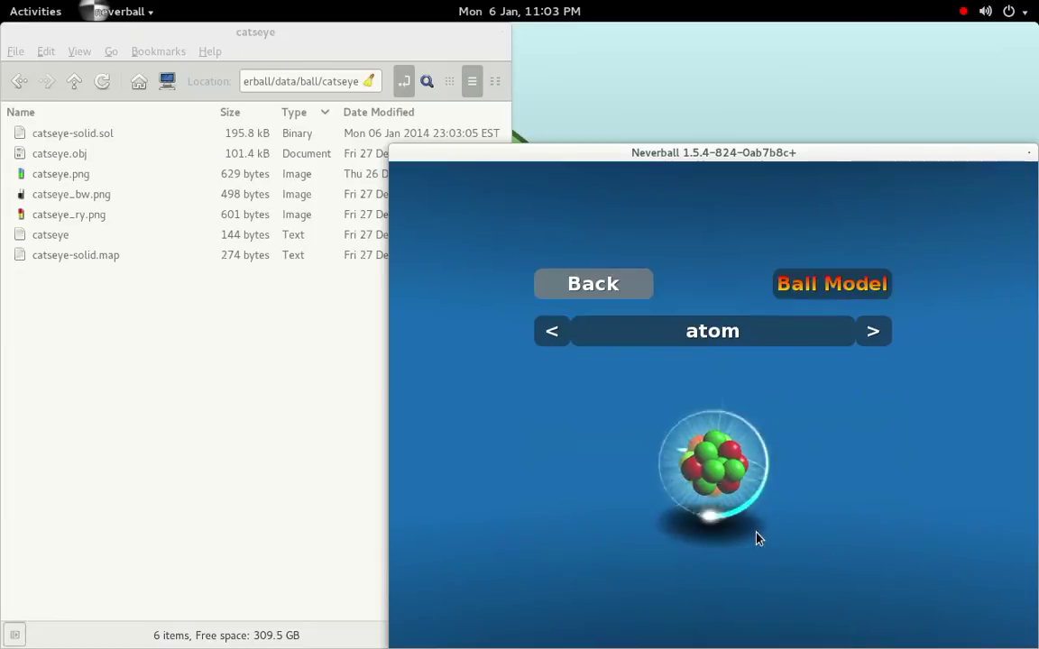
left_click(873, 334)
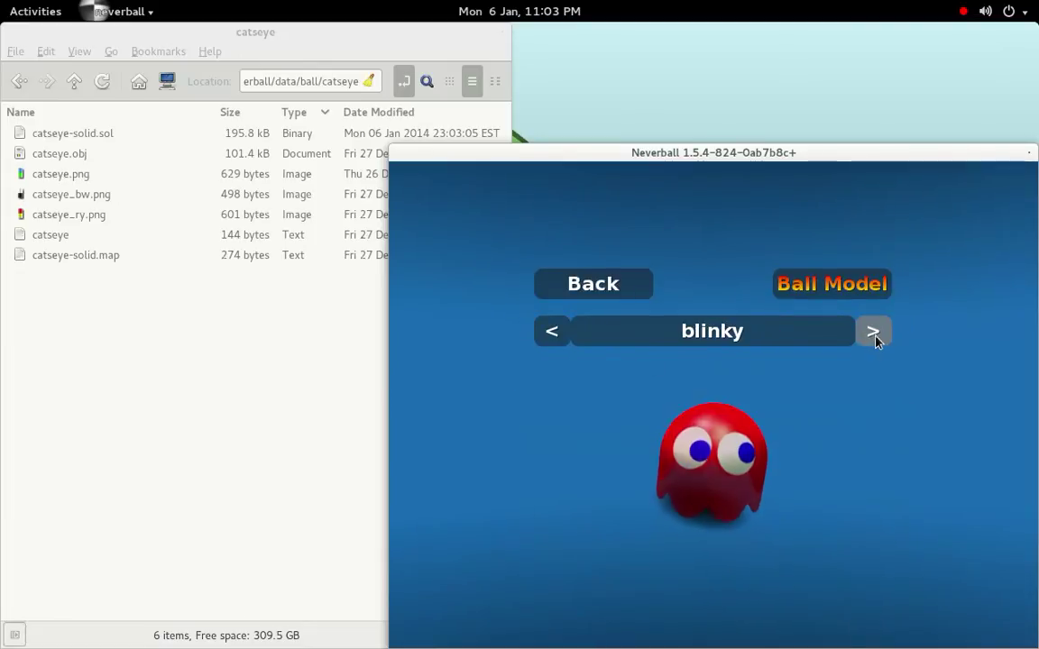
left_click(874, 334)
left_click(874, 334)
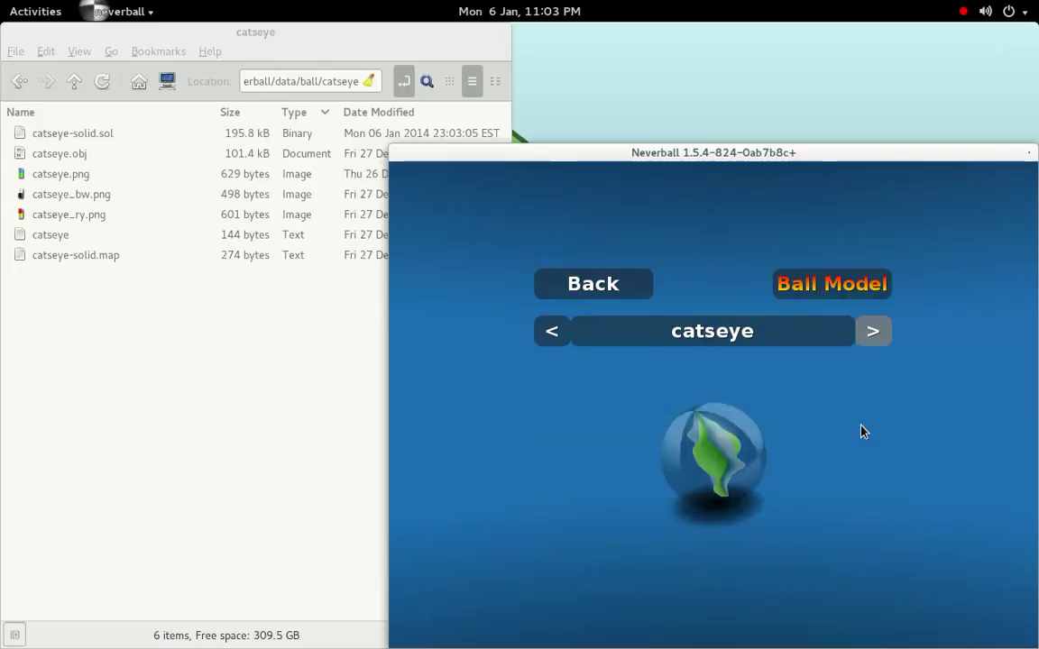
- Leave the ball model options and start level 05 of the Neverball Easy set with the catseye ball
left_click(602, 297)
left_click(602, 298)
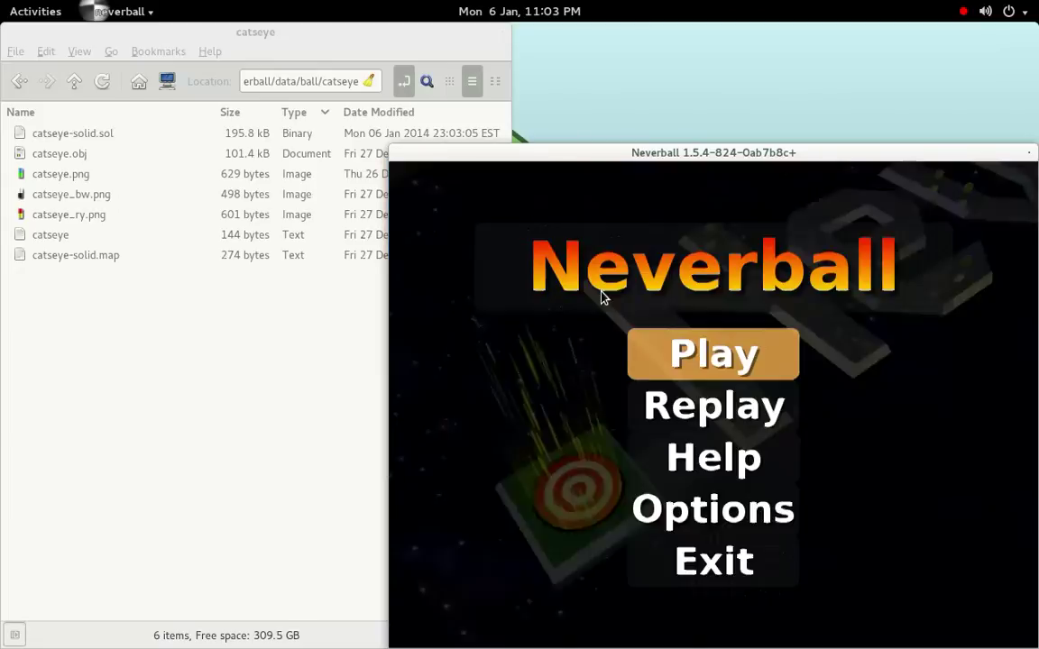
key("Return")
left_click(533, 271)
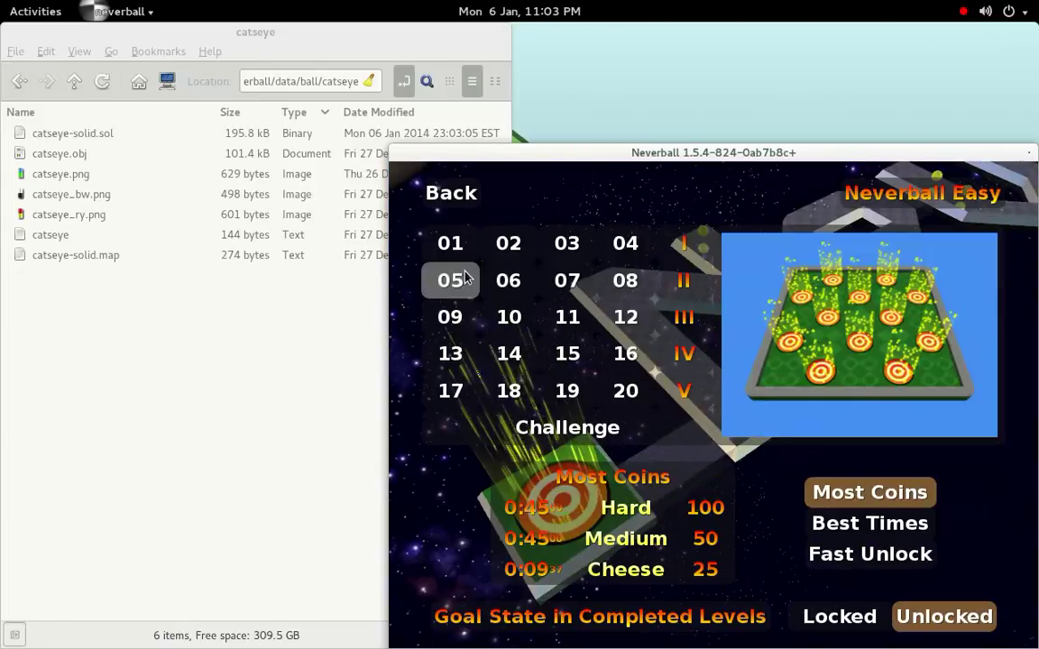
left_click(465, 278)
left_click(491, 285)
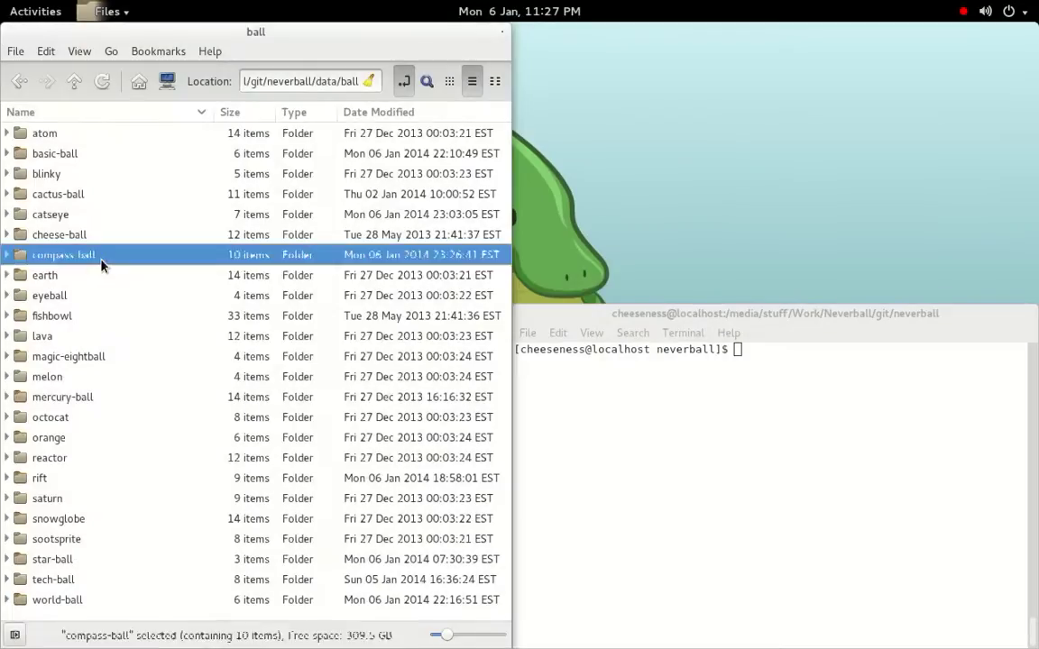
- Open the compass-ball folder in the file manager, launch Blender and load the recent file compass.blend
double_click(99, 255)
key("super")
type("blend")
key("Return")
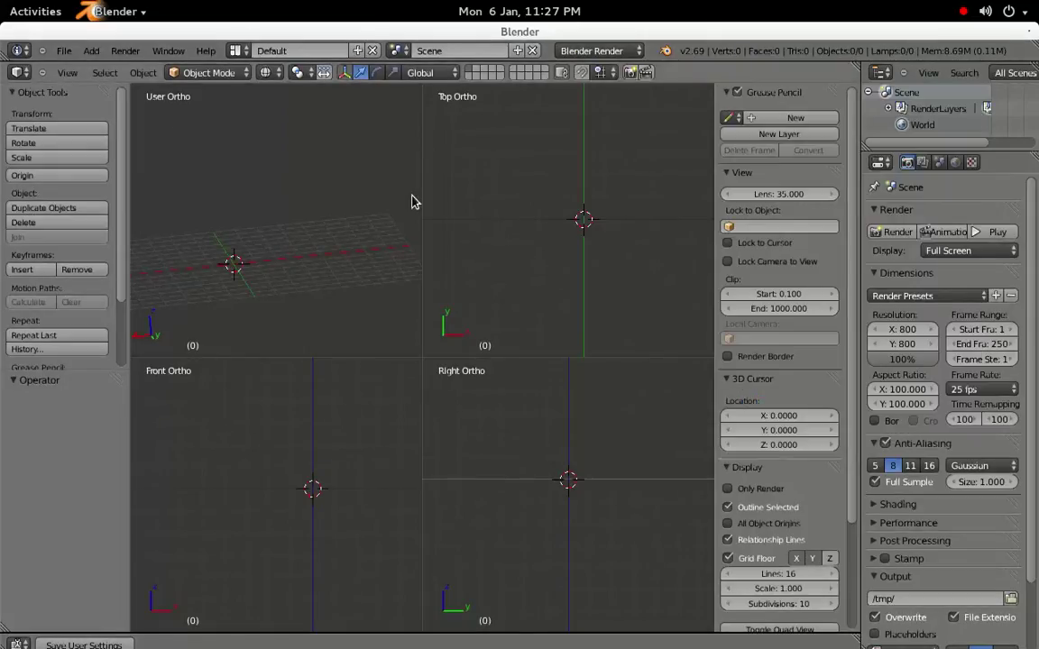
left_click(64, 51)
mouse_move(99, 99)
left_click(271, 97)
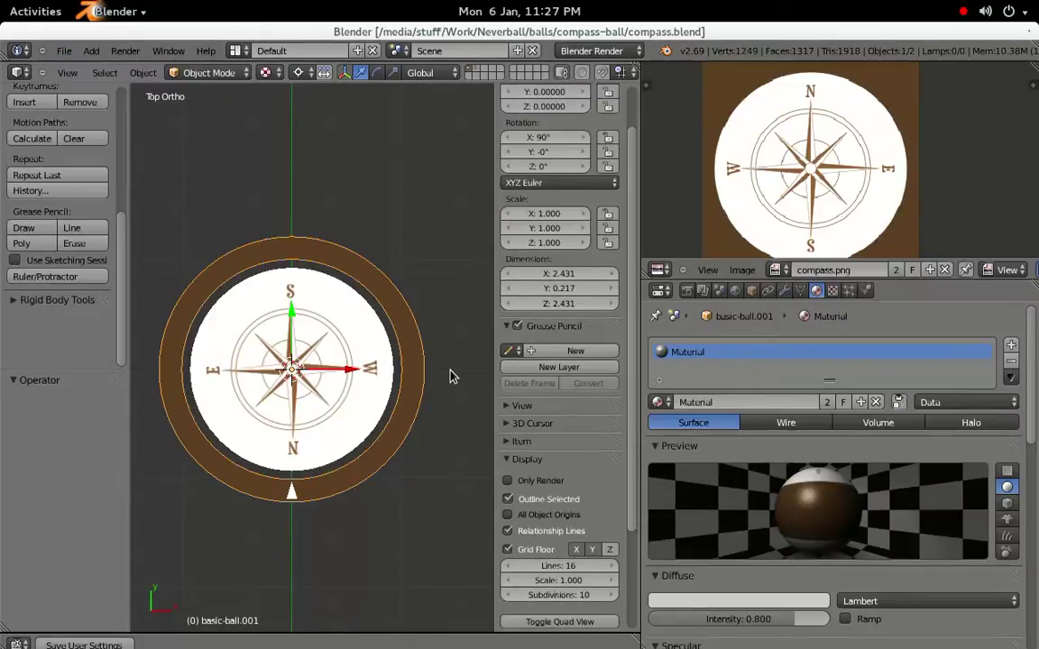
- Examine the compass model's outer ring and inner dial in an enlarged 3D view, then return to the file manager
key("ctrl+Up")
scroll(451, 370, "up", 2)
key("Tab")
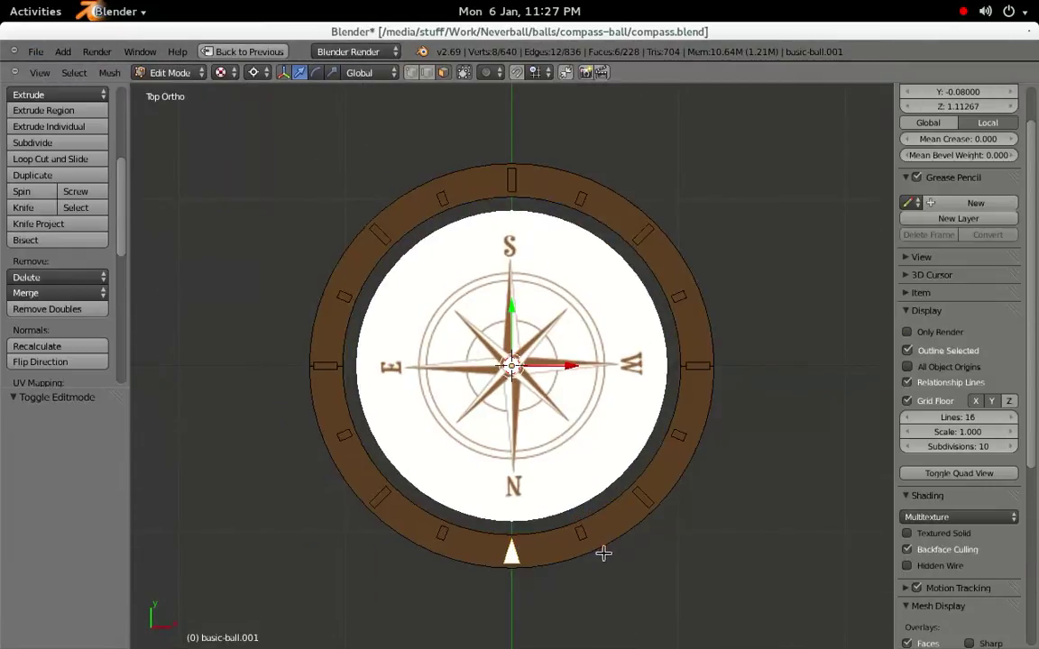
middle_click_drag(603, 554, 634, 516)
key("Tab")
key("g")
key("Escape")
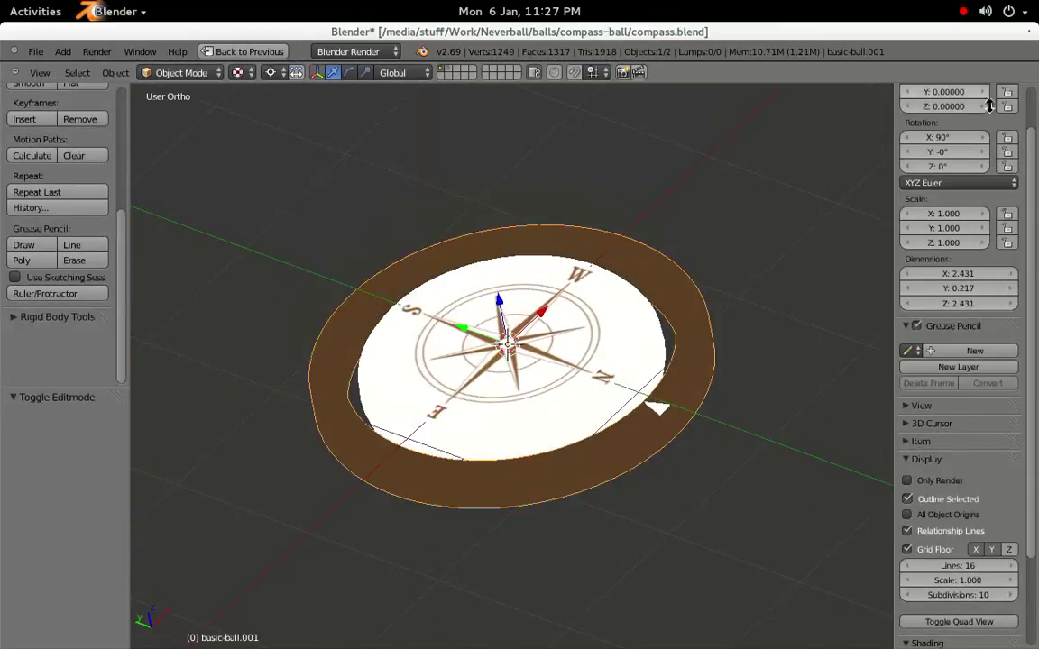
key("ctrl+alt+Down")
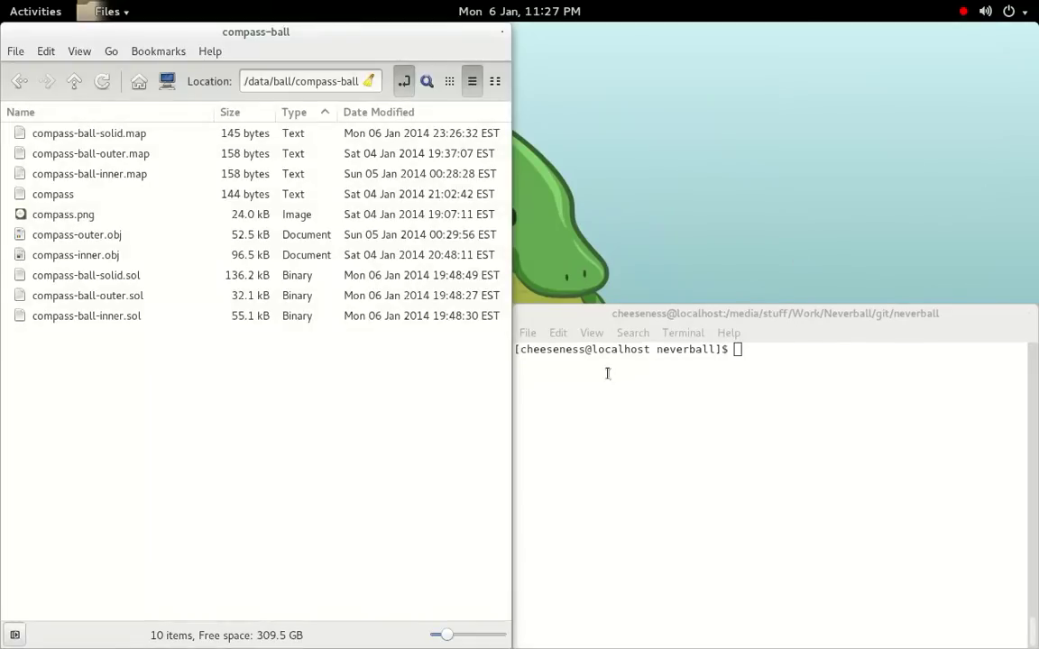
- Open compass-ball-solid.map, compass-ball-outer.map and compass-ball-inner.map in gedit, review their model and pendulum entries, and close the editor
left_click(154, 136)
key("shift+Down")
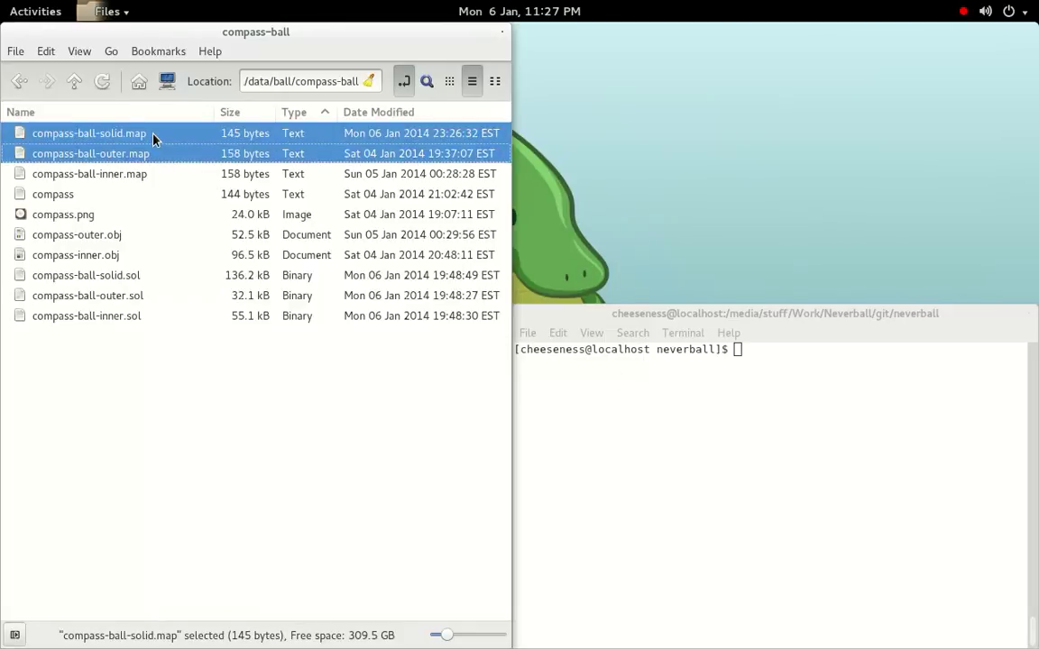
key("shift+Down")
key("Return")
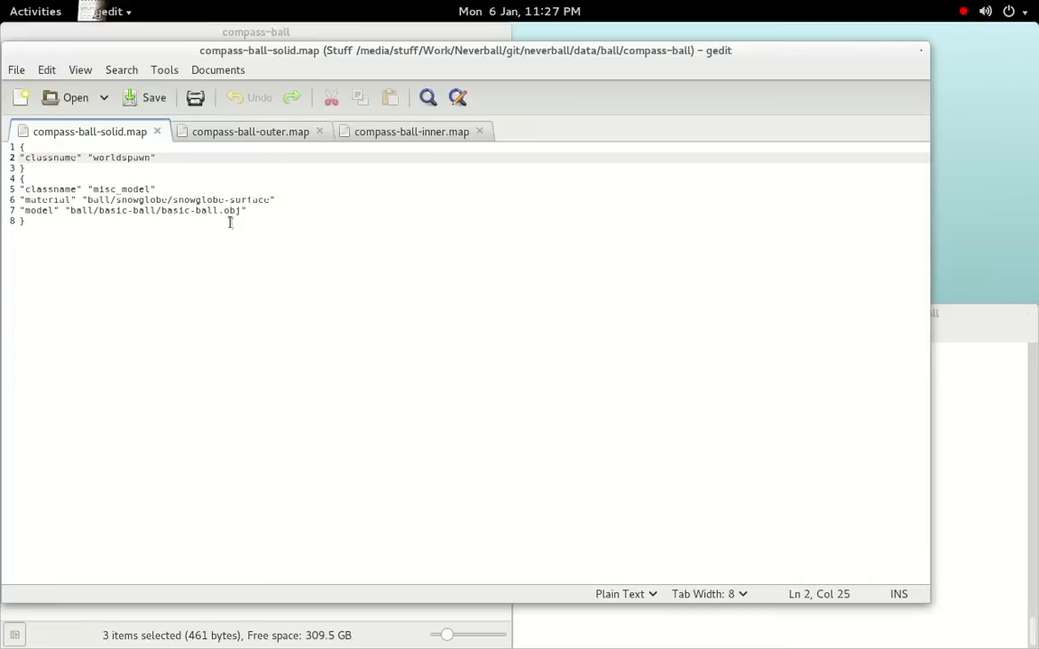
key("ctrl+alt+Page_Down")
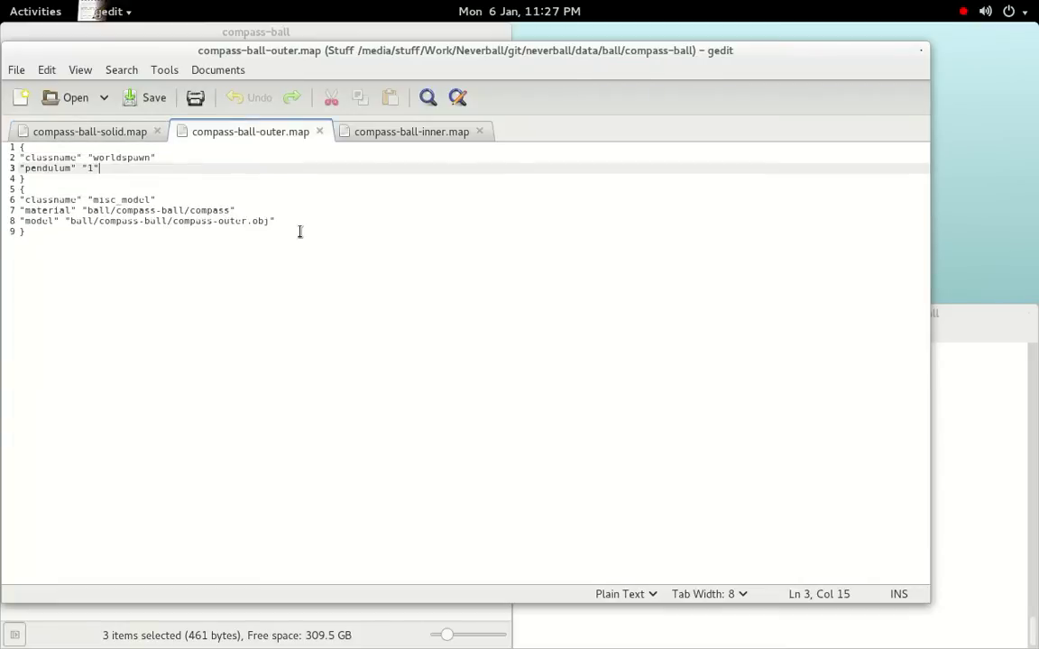
left_click(385, 135)
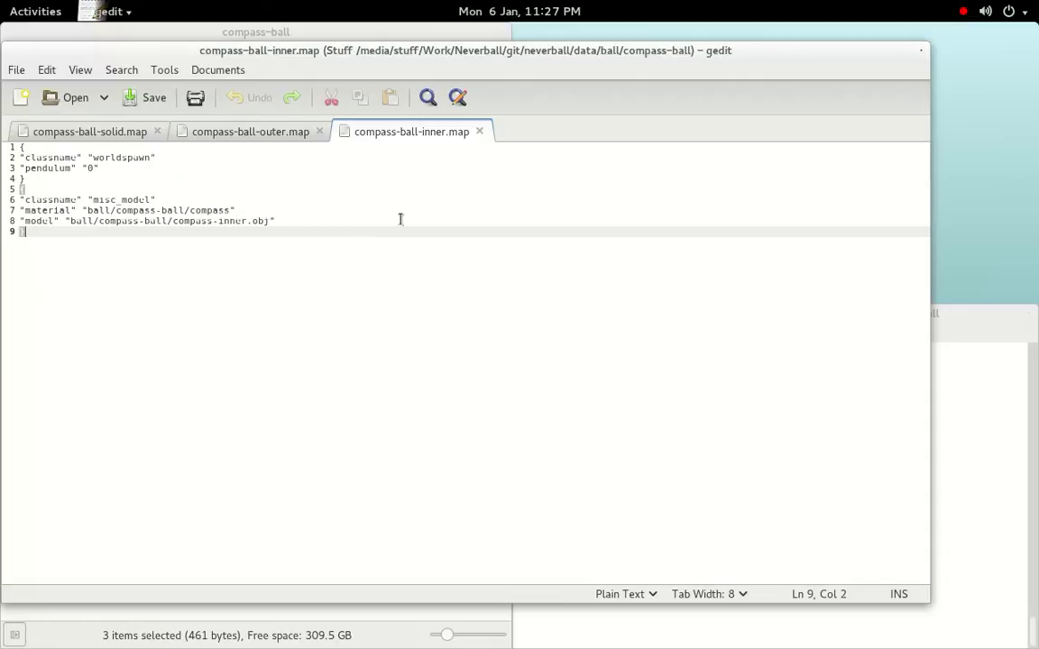
left_click(921, 52)
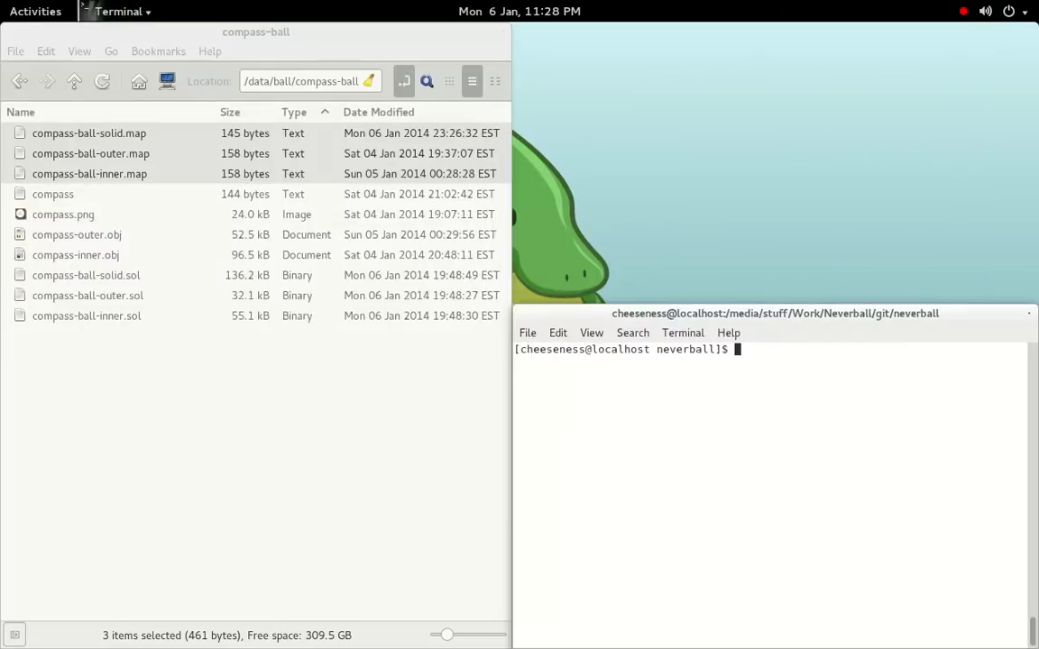
- Launch ./neverball from the terminal and start level 01 of the Neverball Easy set to test the compass ball
type("./neverball")
key("Return")
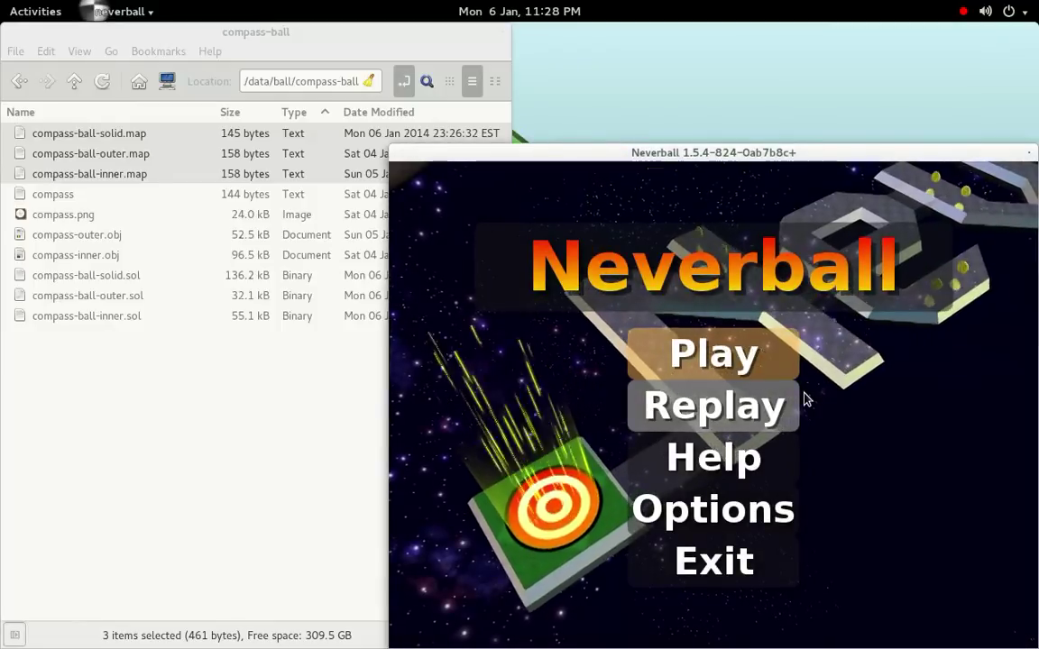
key("Return")
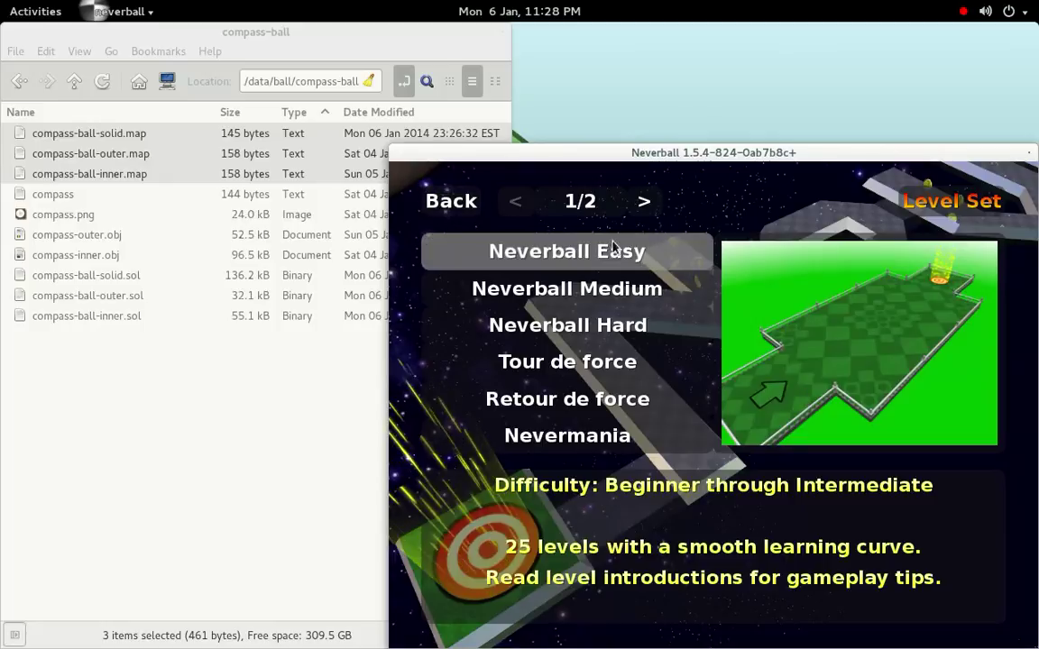
left_click(505, 256)
left_click(475, 259)
left_click(529, 279)
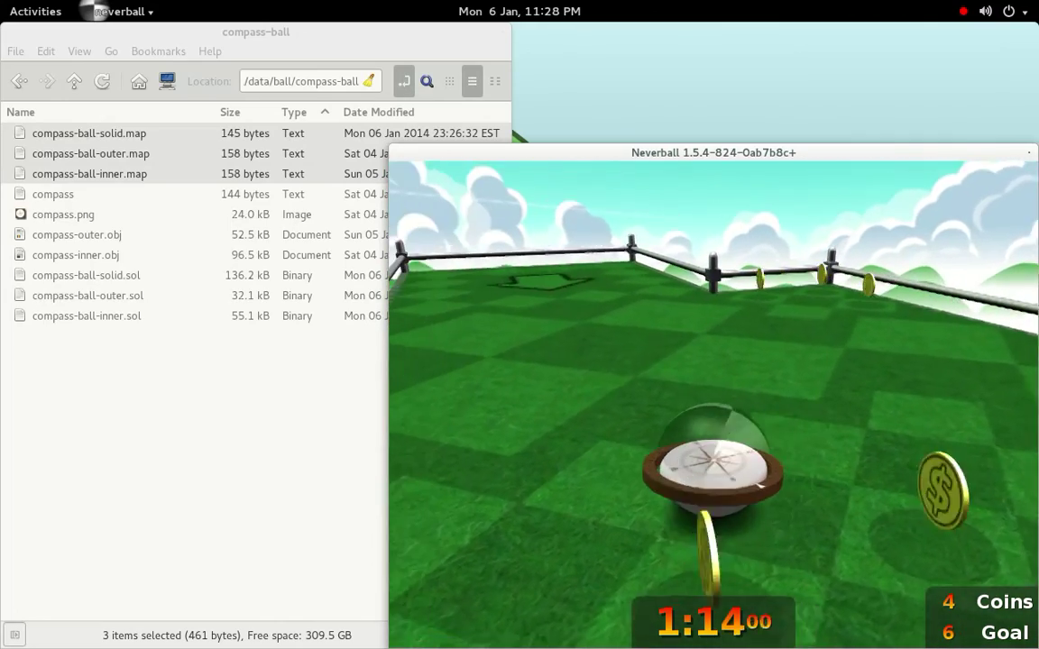
- Pause the running level, quit it and return to the level set selection
key("Escape")
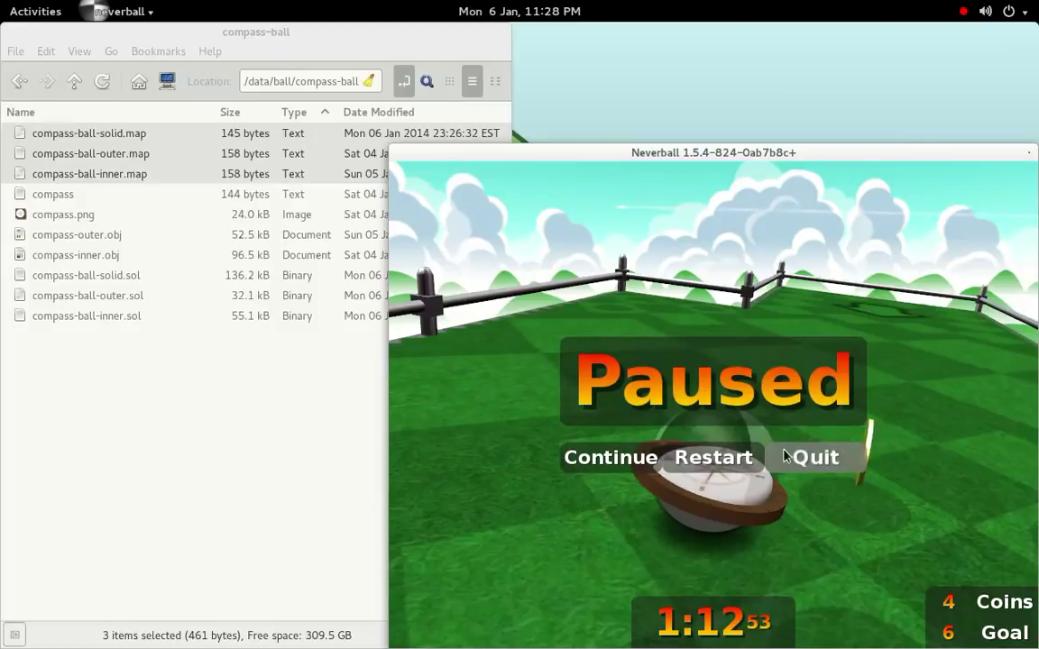
left_click(806, 458)
key("Escape")
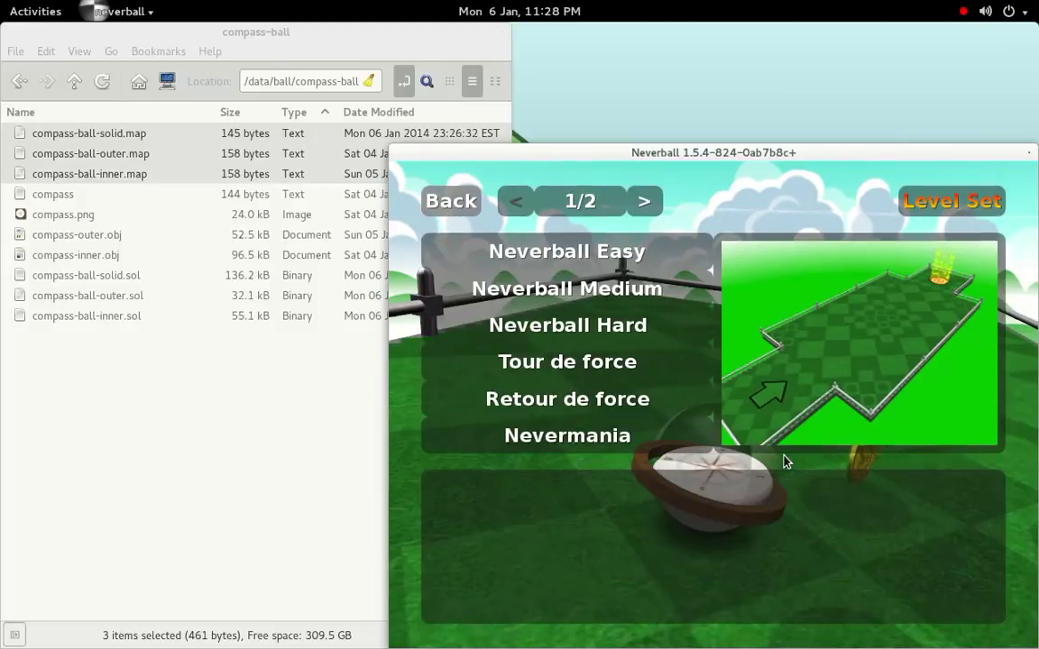